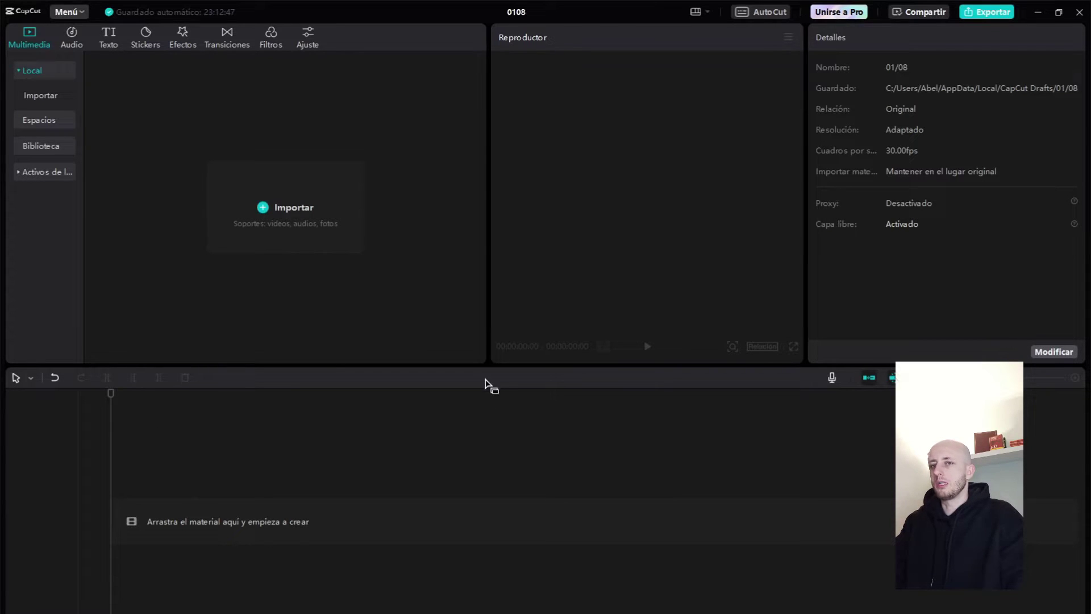
Add the desktop video VID_20240106_202806 to the start of the timeline and set the project's aspect ratio to 9:16.
{"action": "key", "text": "super+d"}
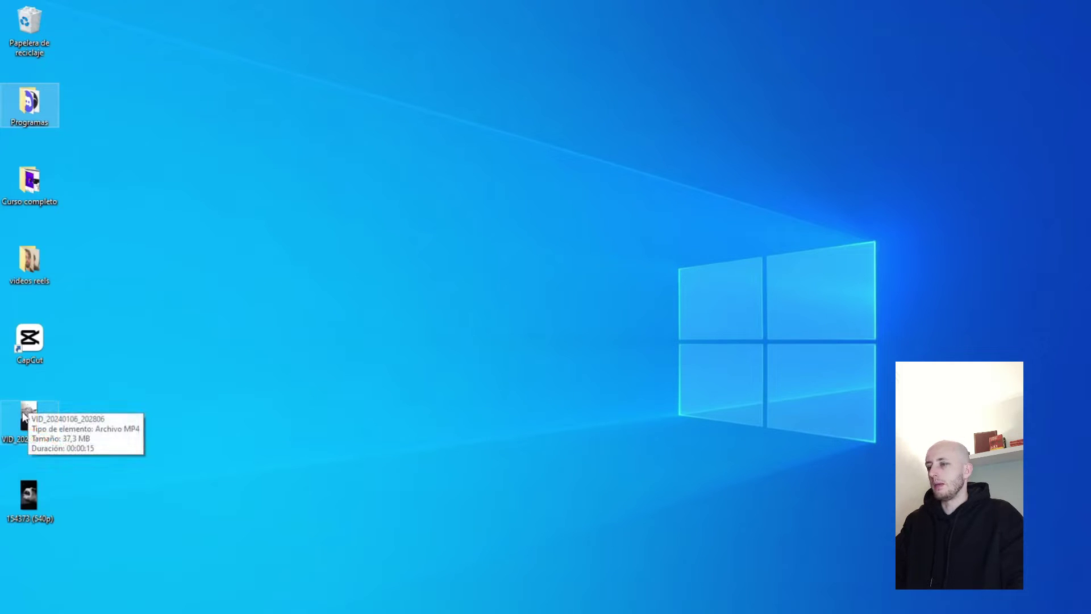
{"action": "left_click_drag", "start_coordinate": [23, 418], "coordinate": [259, 224]}
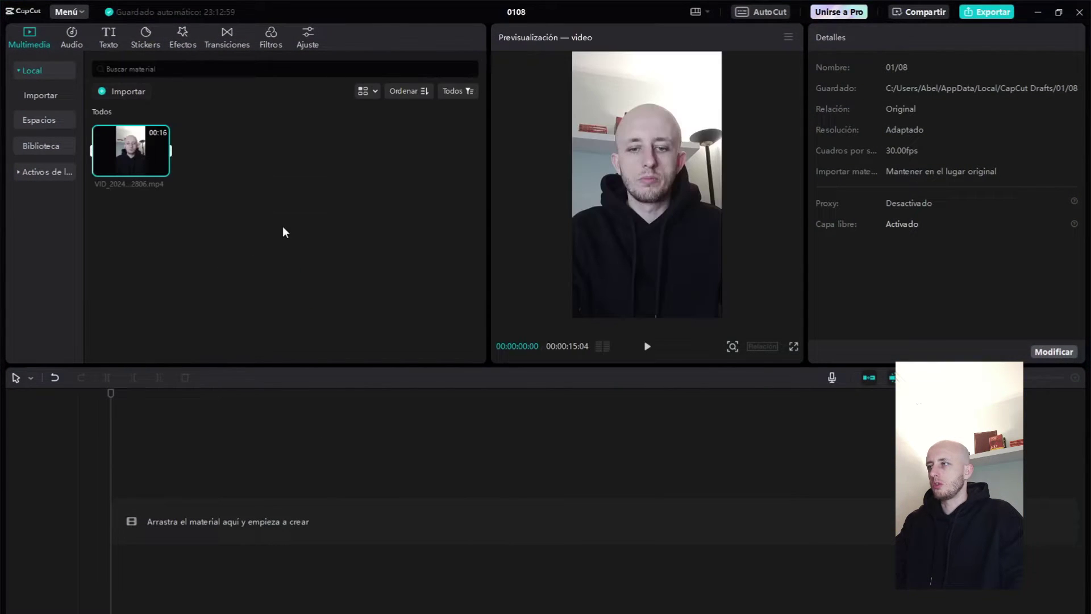
{"action": "left_click_drag", "start_coordinate": [133, 160], "coordinate": [117, 485]}
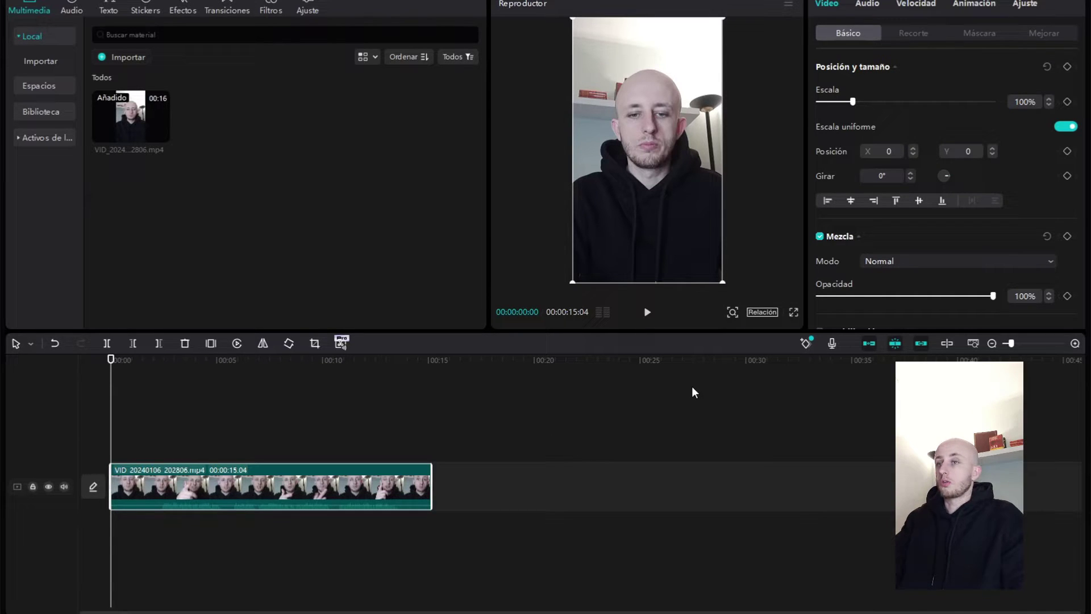
{"action": "left_click", "coordinate": [769, 313]}
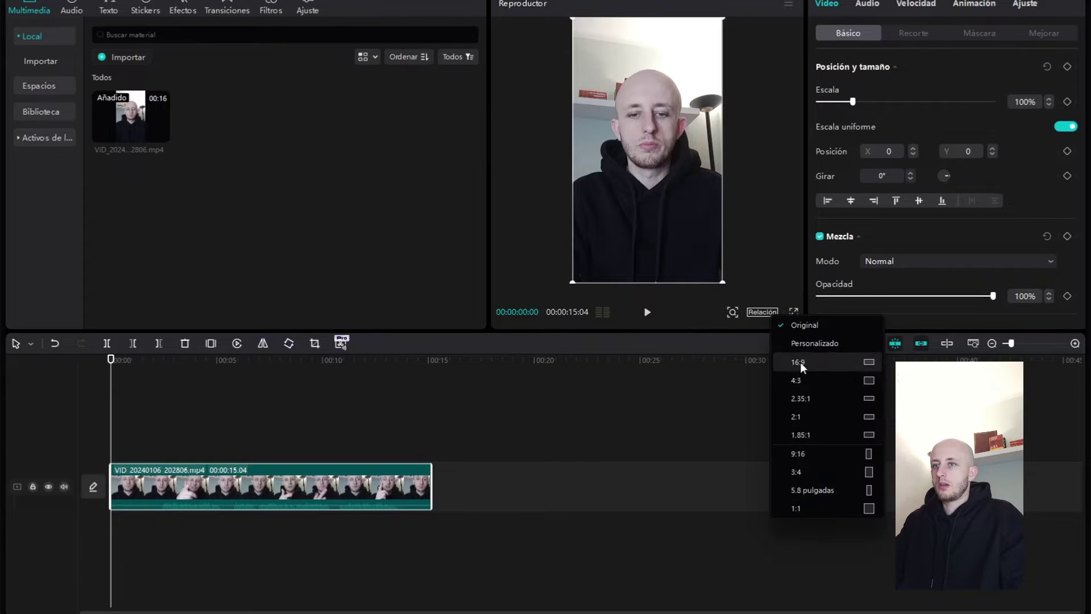
{"action": "left_click", "coordinate": [836, 456]}
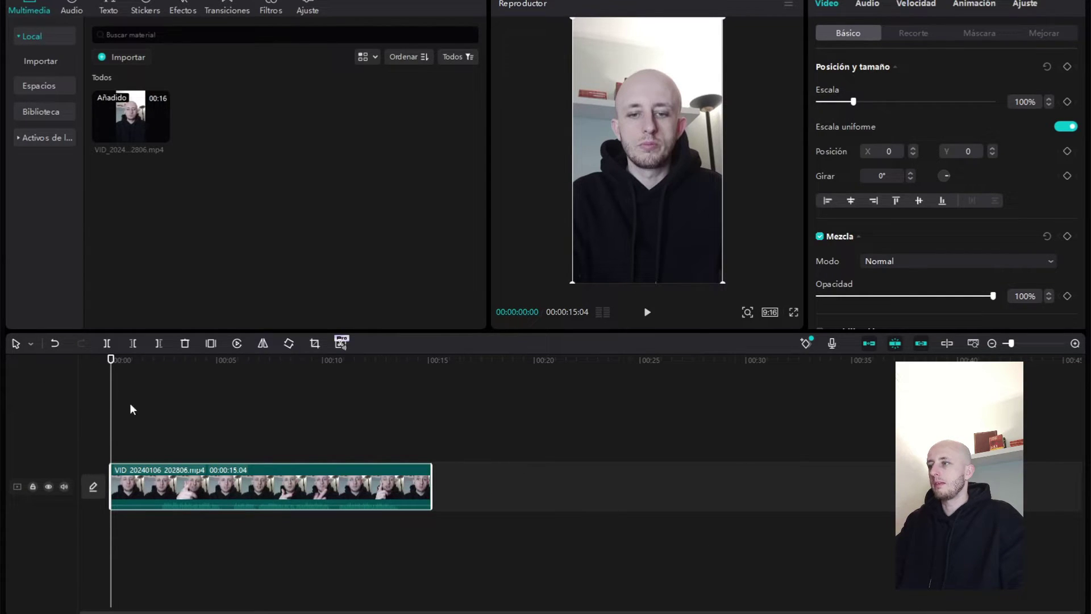
Overlay the desktop clip 154373 (540p) above the start of the main video and trim it to about 2 seconds 25 frames.
{"action": "key", "text": "super+d"}
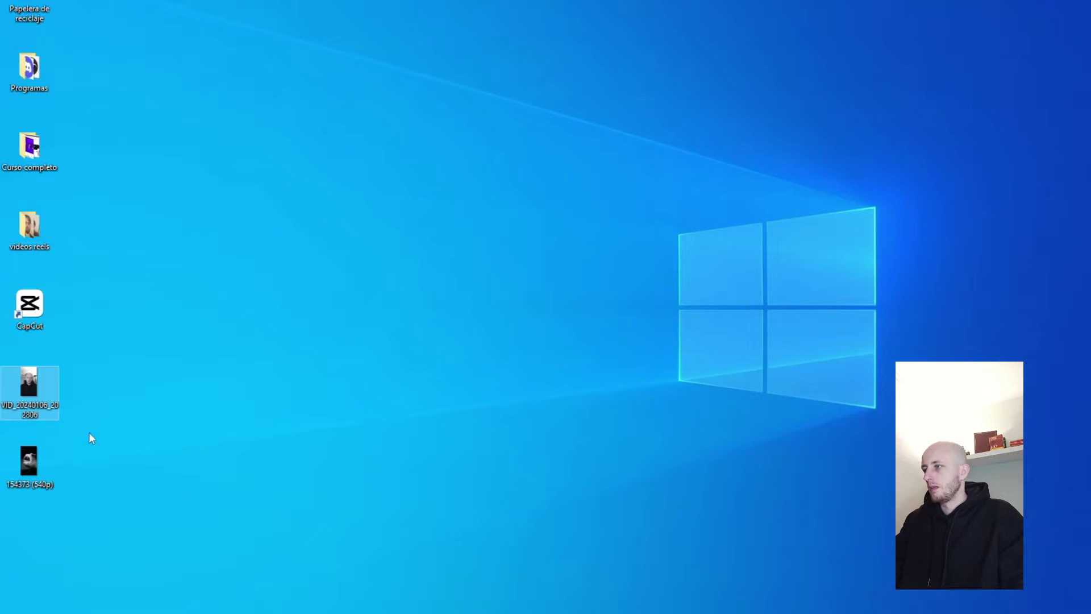
{"action": "left_click_drag", "start_coordinate": [20, 462], "coordinate": [265, 176]}
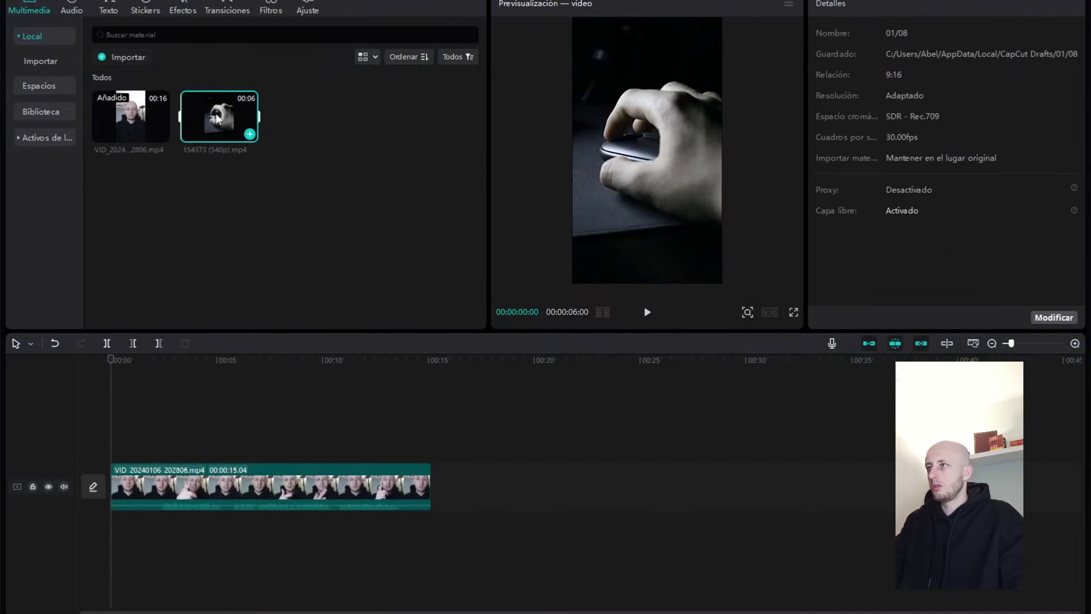
{"action": "left_click_drag", "start_coordinate": [217, 118], "coordinate": [136, 441]}
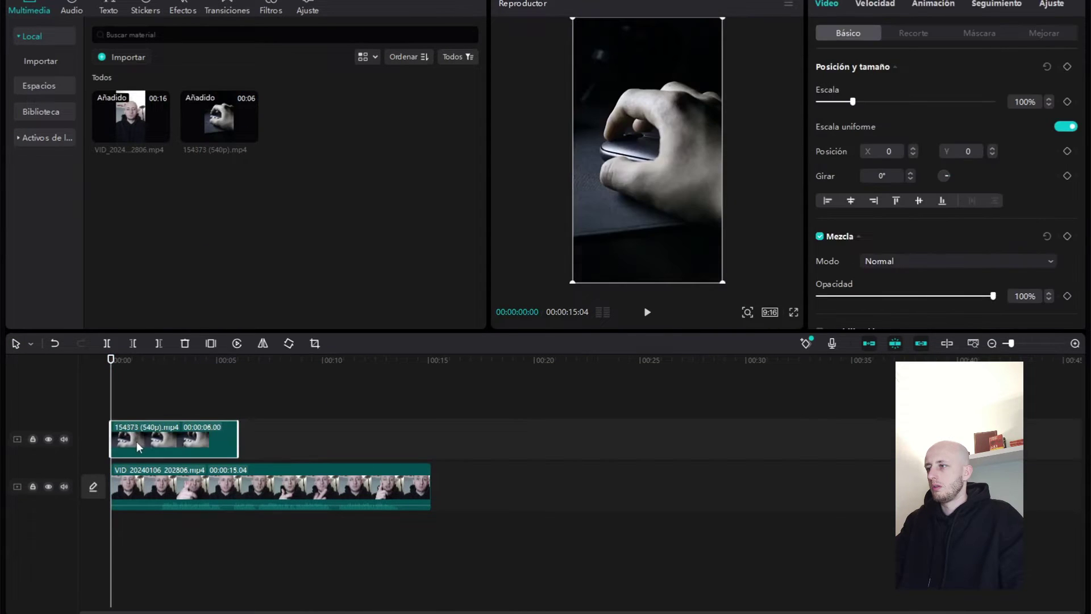
{"action": "left_click_drag", "start_coordinate": [238, 439], "coordinate": [164, 438]}
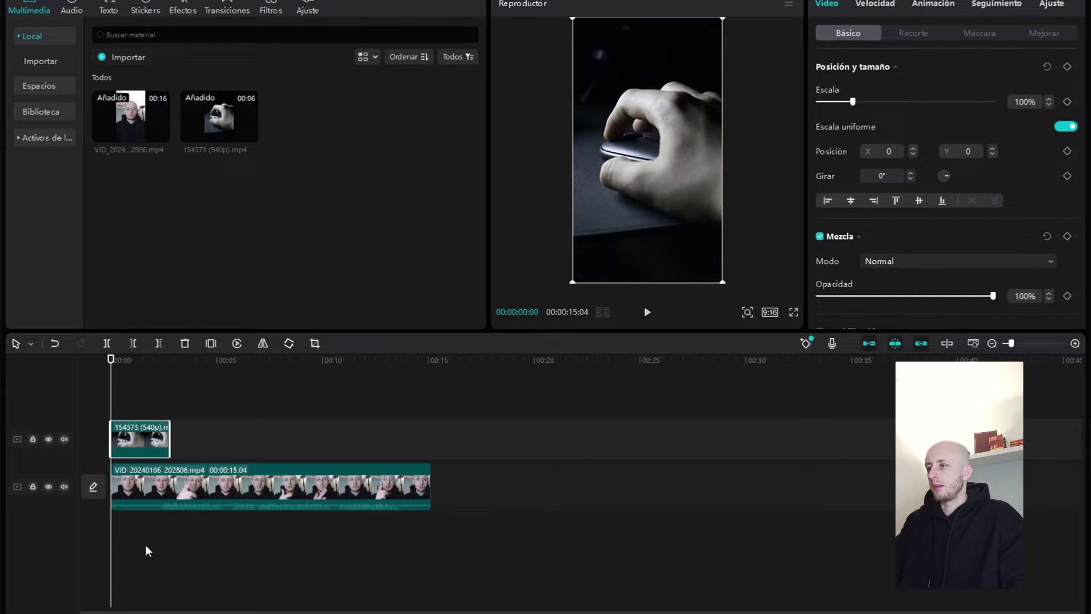
Play back the opening to check the cut from the overlay clip to the main video, then return to the start.
{"action": "key", "text": "space"}
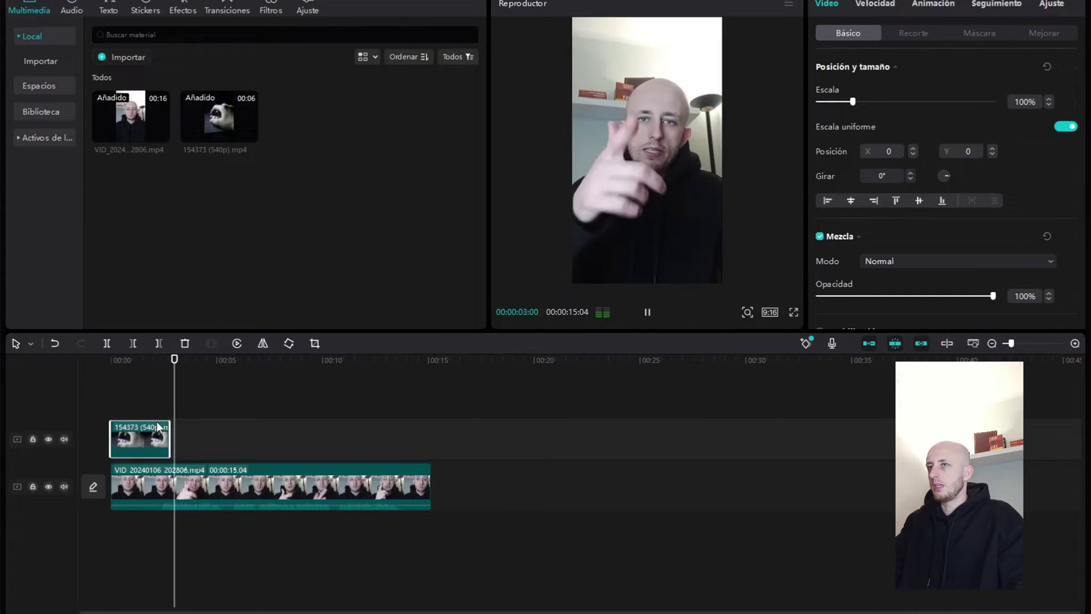
{"action": "key", "text": "space"}
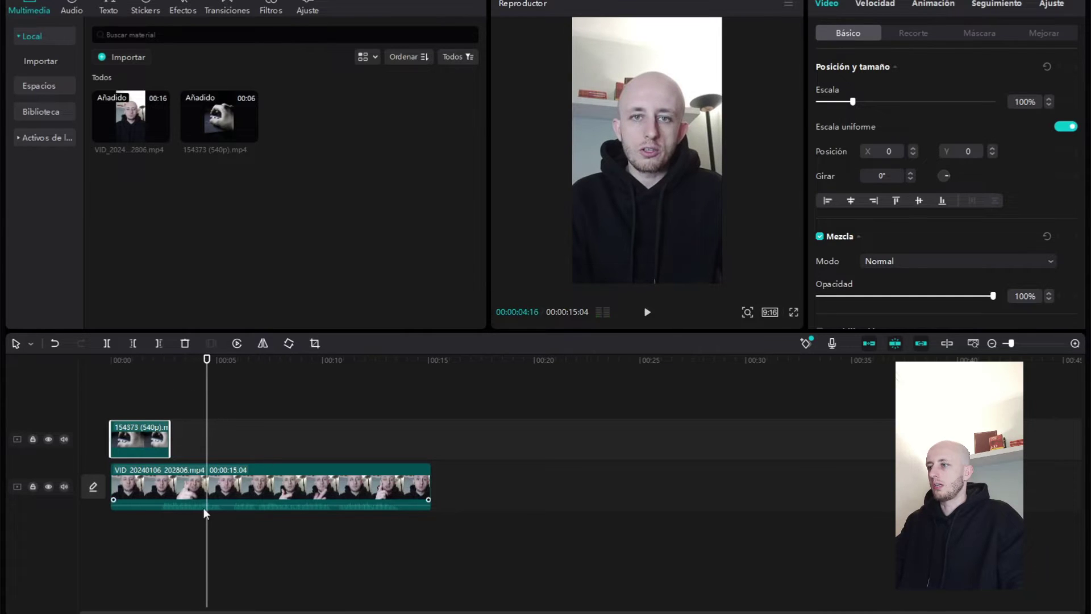
{"action": "left_click", "coordinate": [114, 364]}
{"action": "left_click", "coordinate": [305, 544]}
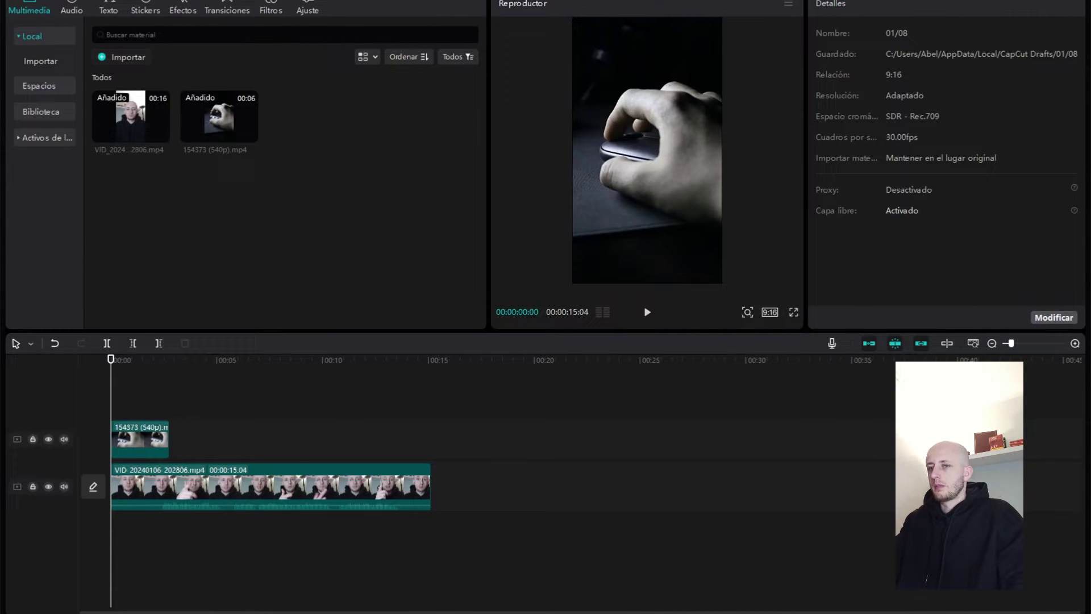
Generate automatic subtitles for the main video in Español (Latinoamérica).
{"action": "left_click", "coordinate": [188, 492]}
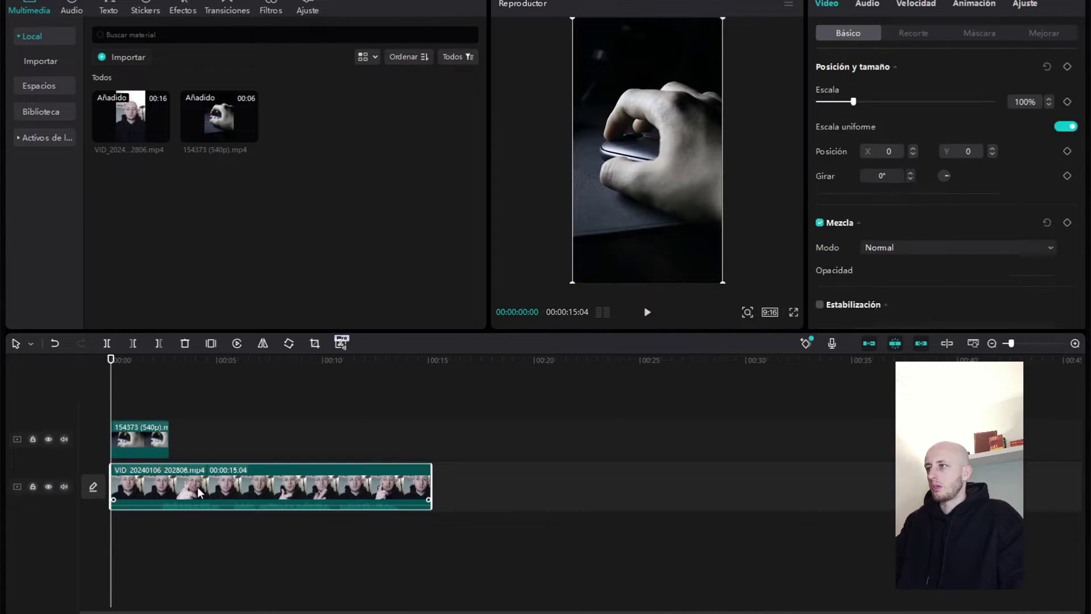
{"action": "left_click", "coordinate": [111, 10]}
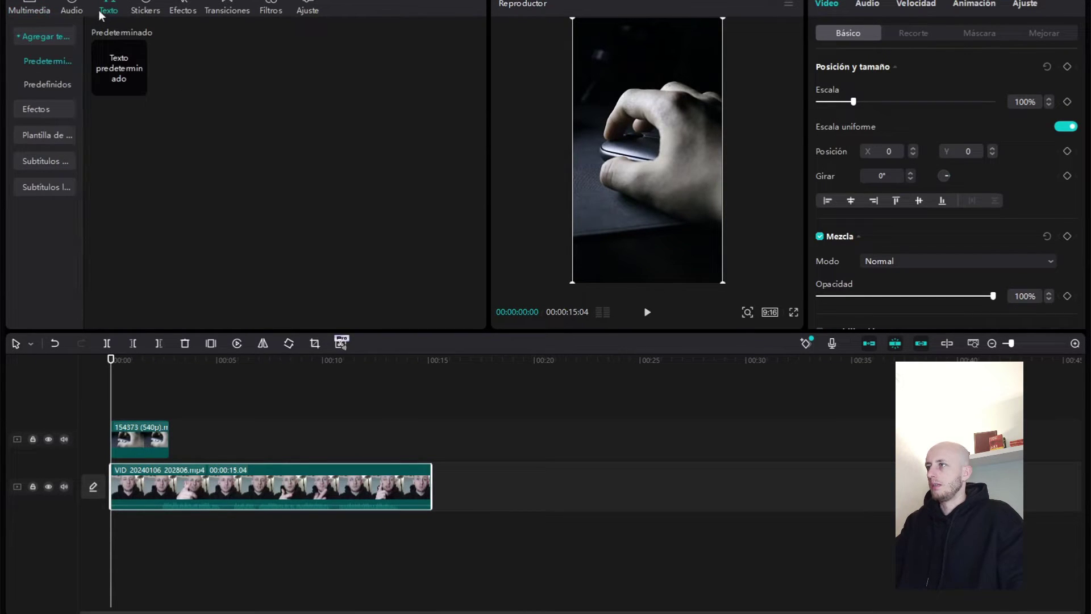
{"action": "left_click", "coordinate": [62, 162]}
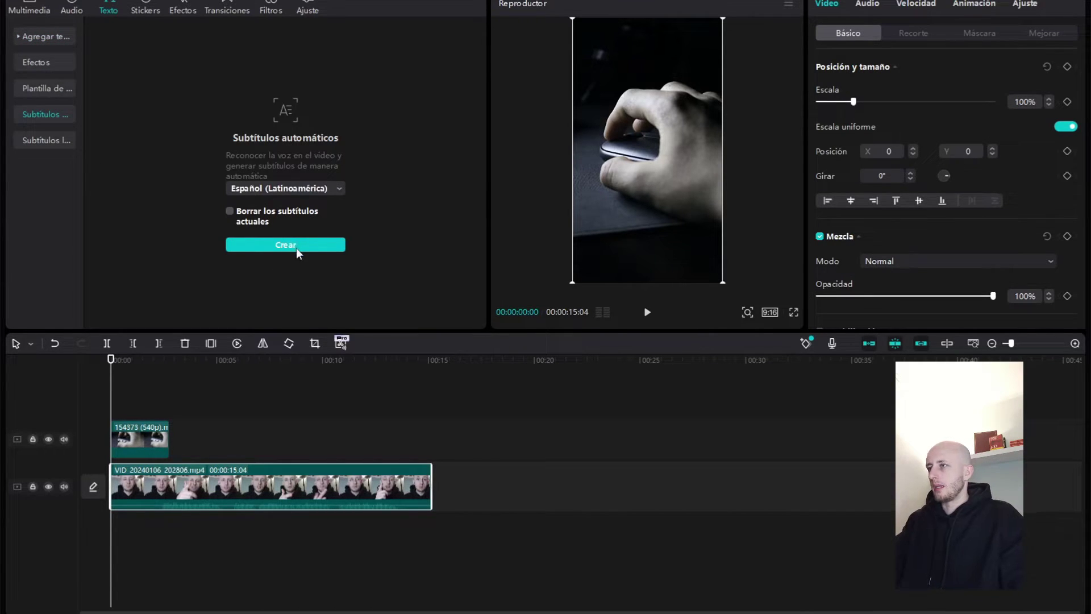
{"action": "left_click", "coordinate": [298, 186]}
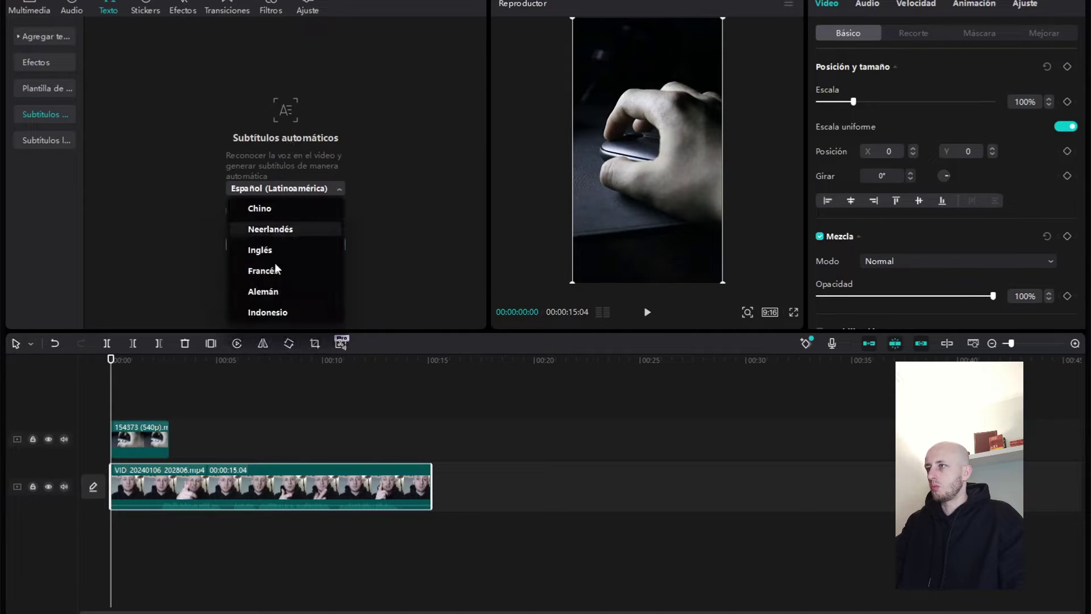
{"action": "left_click", "coordinate": [297, 184]}
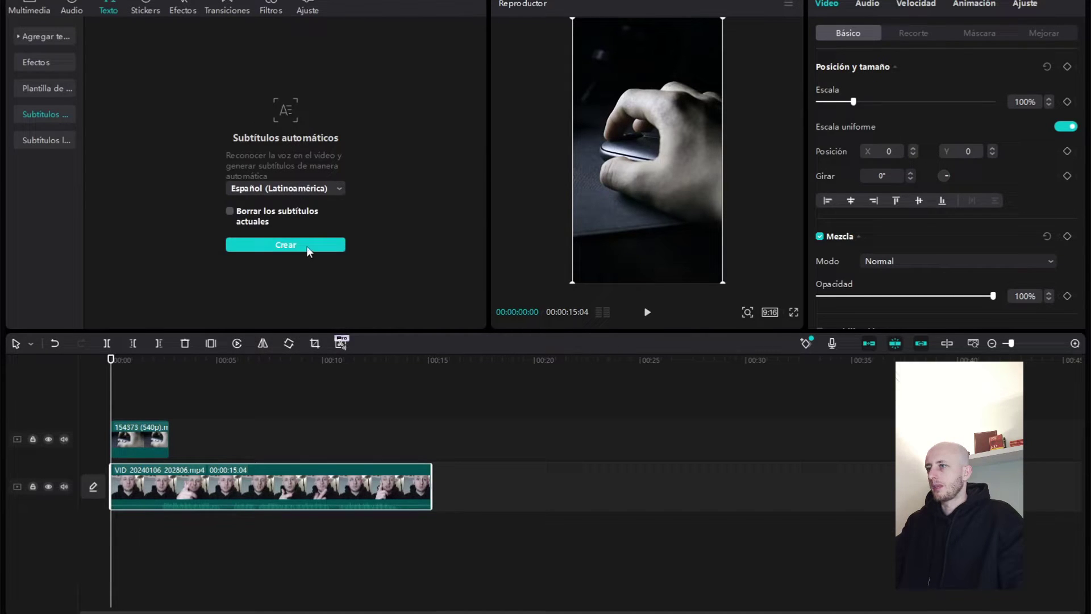
{"action": "left_click", "coordinate": [306, 245]}
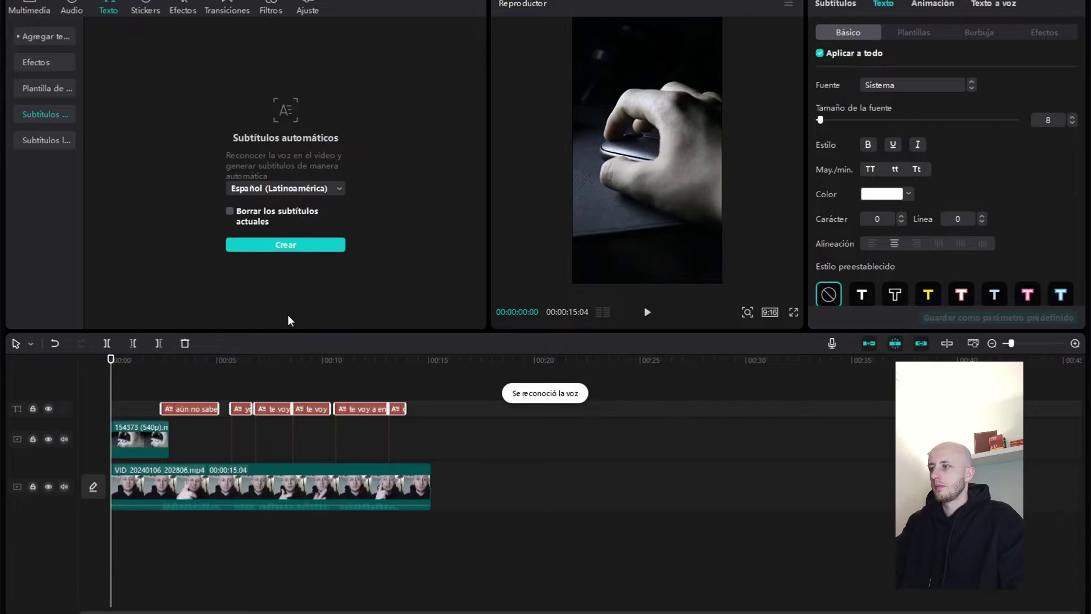
Scrub through the opening seconds to review how the first generated subtitle appears over the video.
{"action": "left_click", "coordinate": [167, 367]}
{"action": "left_click", "coordinate": [195, 367]}
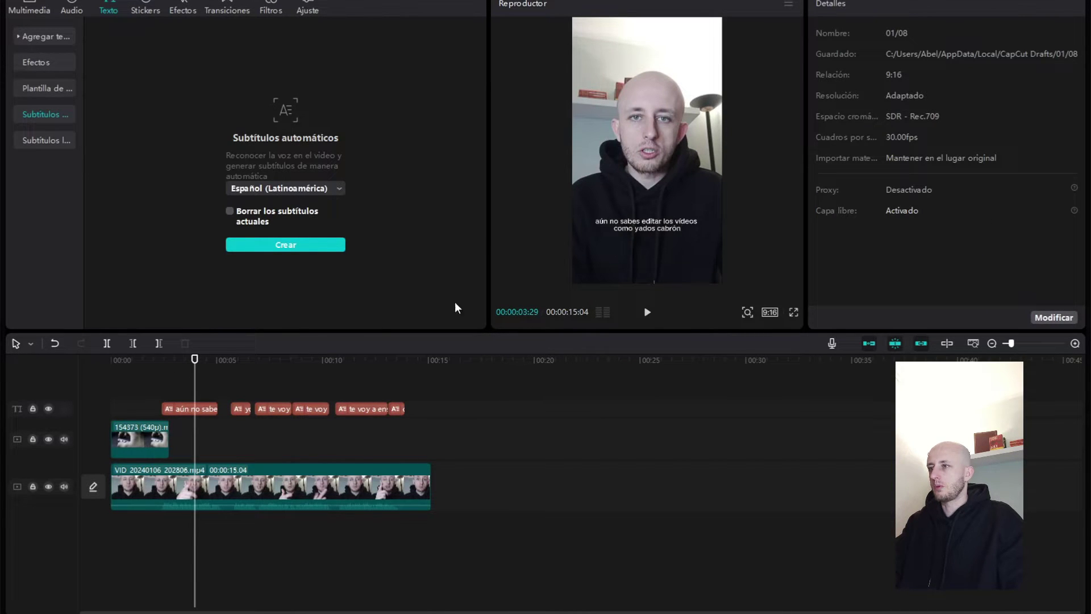
{"action": "left_click", "coordinate": [209, 381]}
{"action": "left_click_drag", "start_coordinate": [254, 376], "coordinate": [168, 372]}
Split the first subtitle after "aún" and again after "no" so each of these words is a separate subtitle.
{"action": "left_click", "coordinate": [176, 408]}
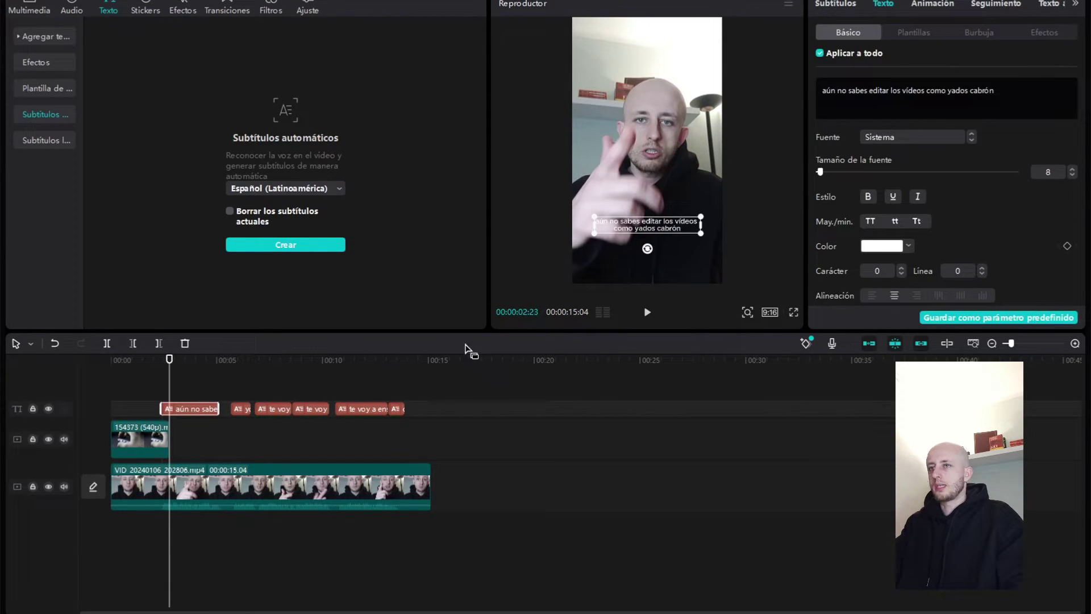
{"action": "left_click", "coordinate": [836, 5]}
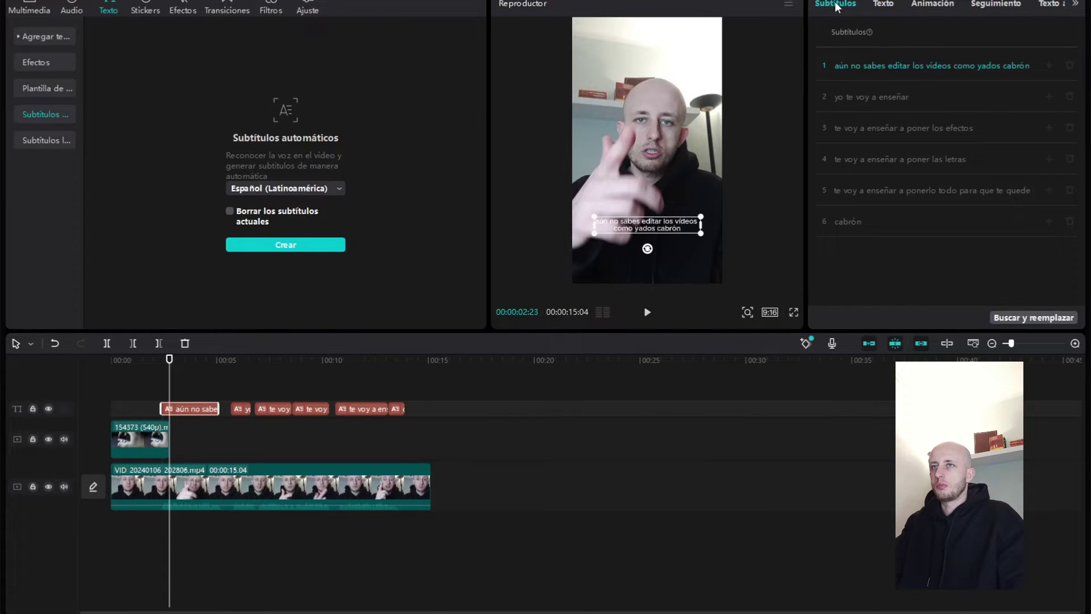
{"action": "left_click", "coordinate": [849, 66]}
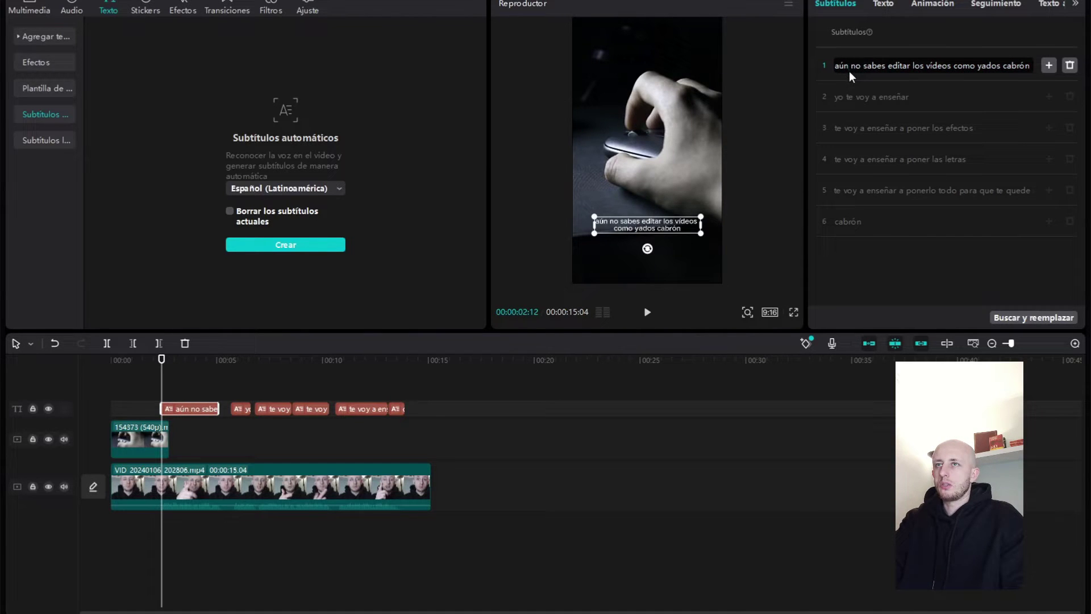
{"action": "key", "text": "Return"}
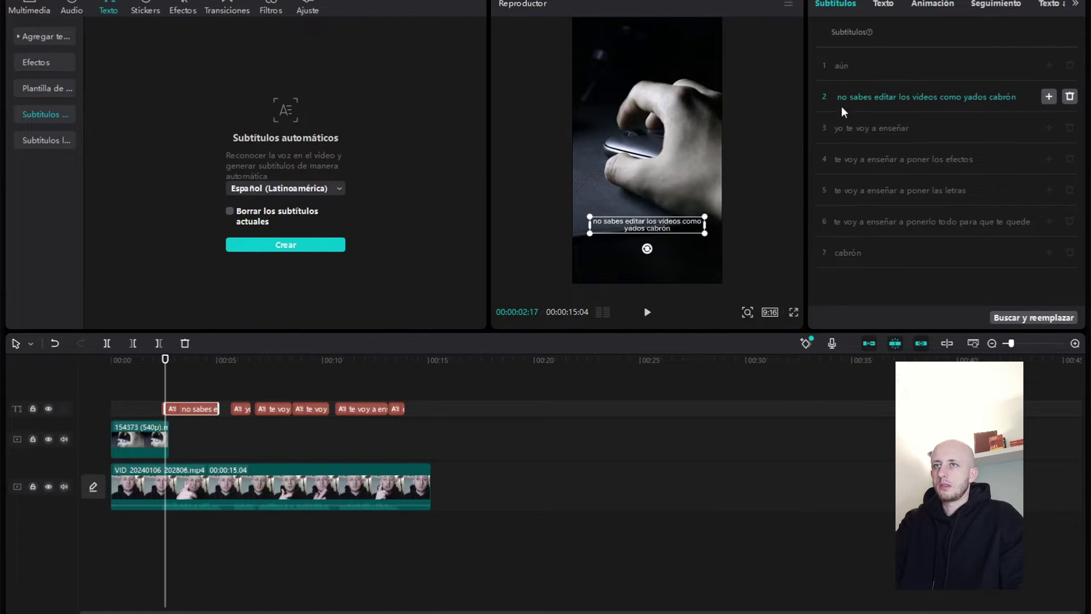
{"action": "left_click", "coordinate": [841, 104]}
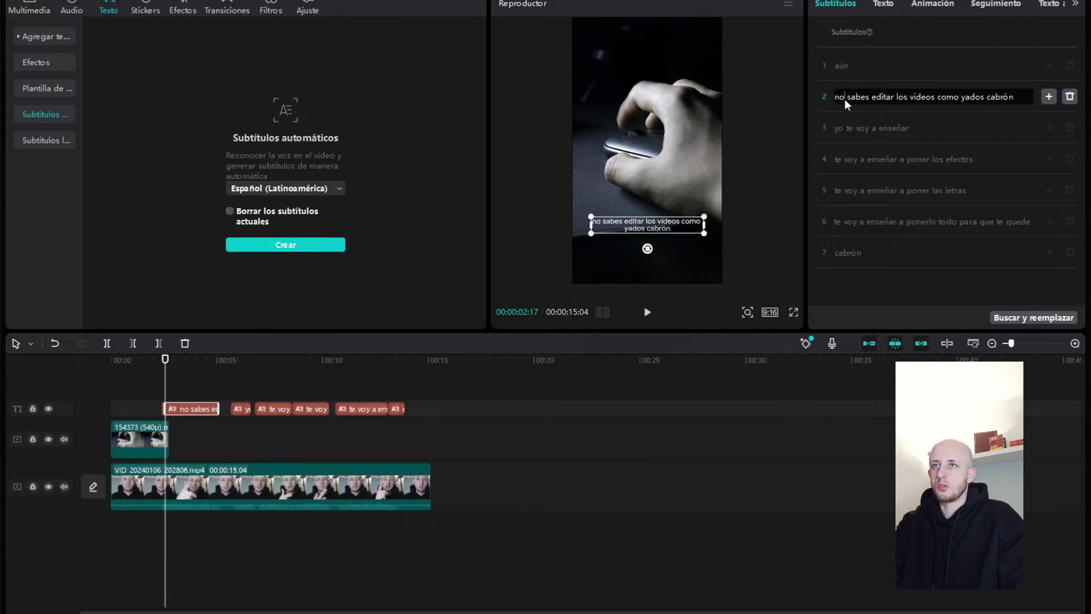
{"action": "key", "text": "Return"}
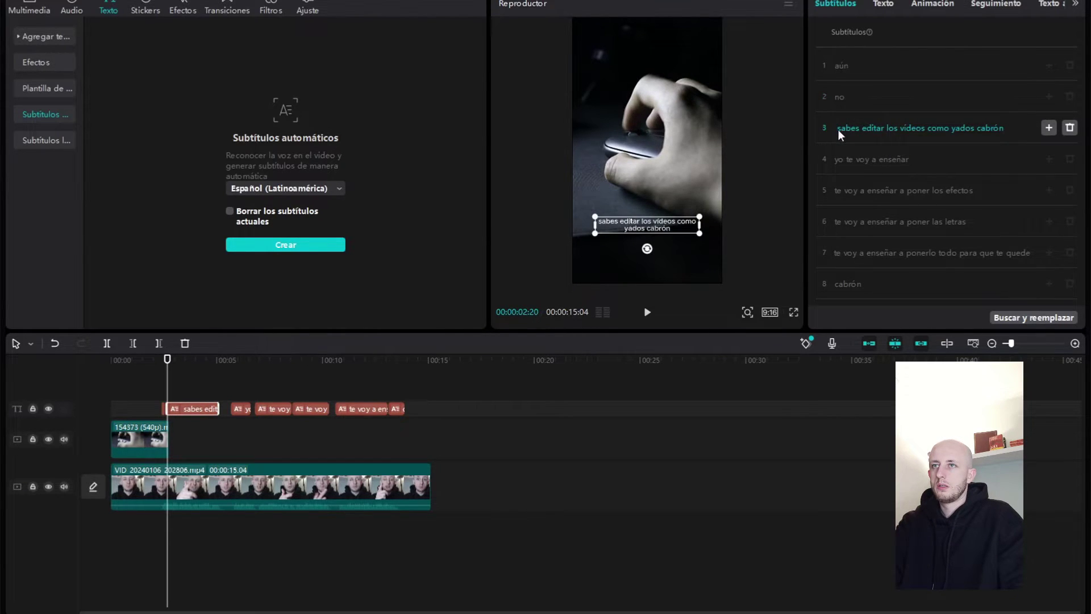
Play back the video from the first subtitle to check the timing of the word-by-word subtitles.
{"action": "left_click", "coordinate": [380, 545]}
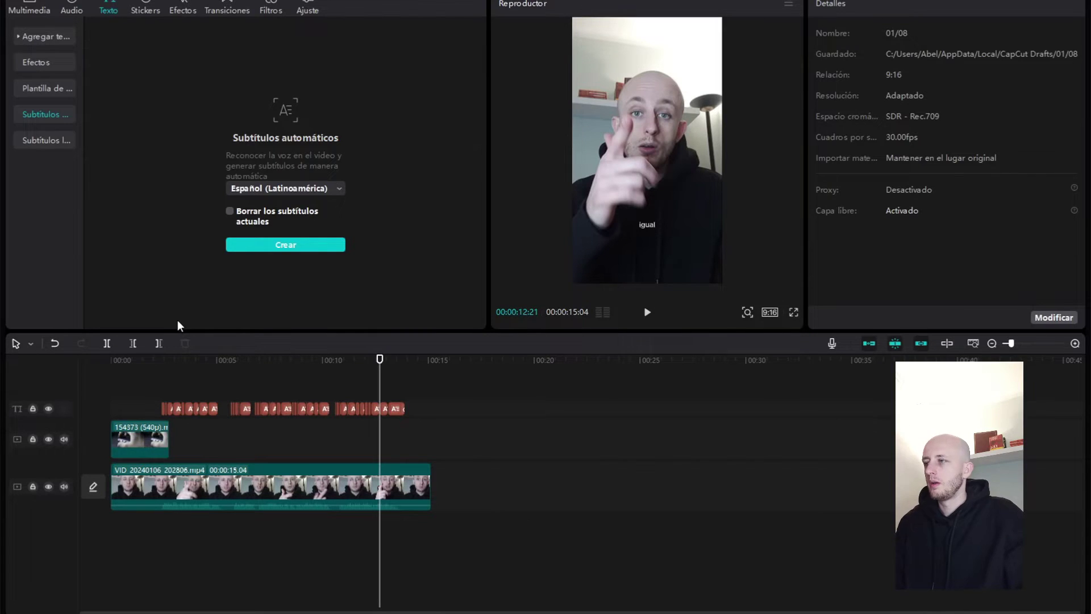
{"action": "left_click", "coordinate": [159, 381]}
{"action": "key", "text": "space"}
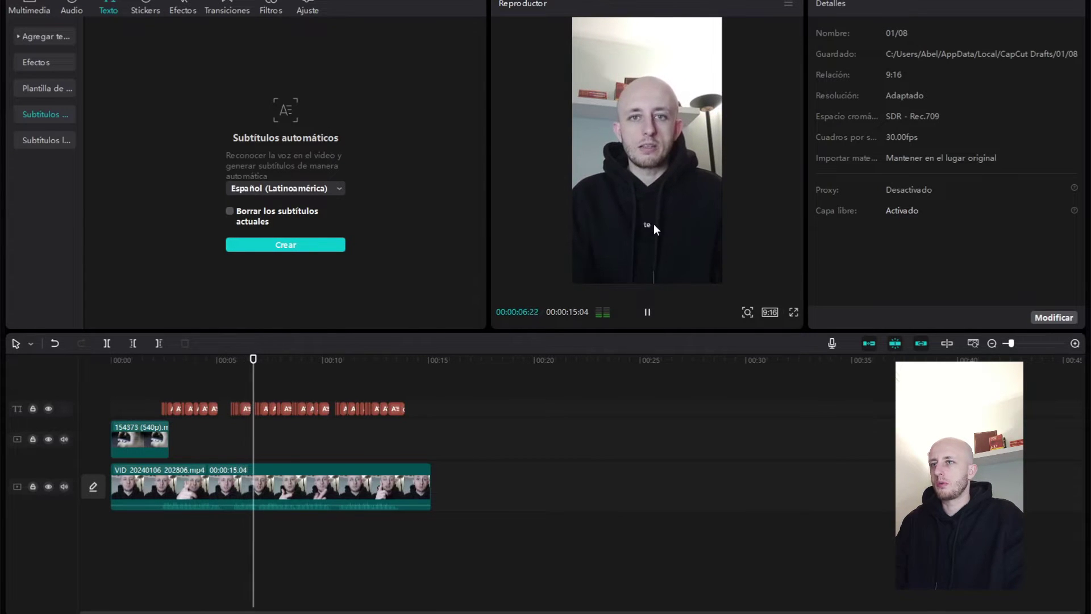
{"action": "left_click", "coordinate": [169, 375]}
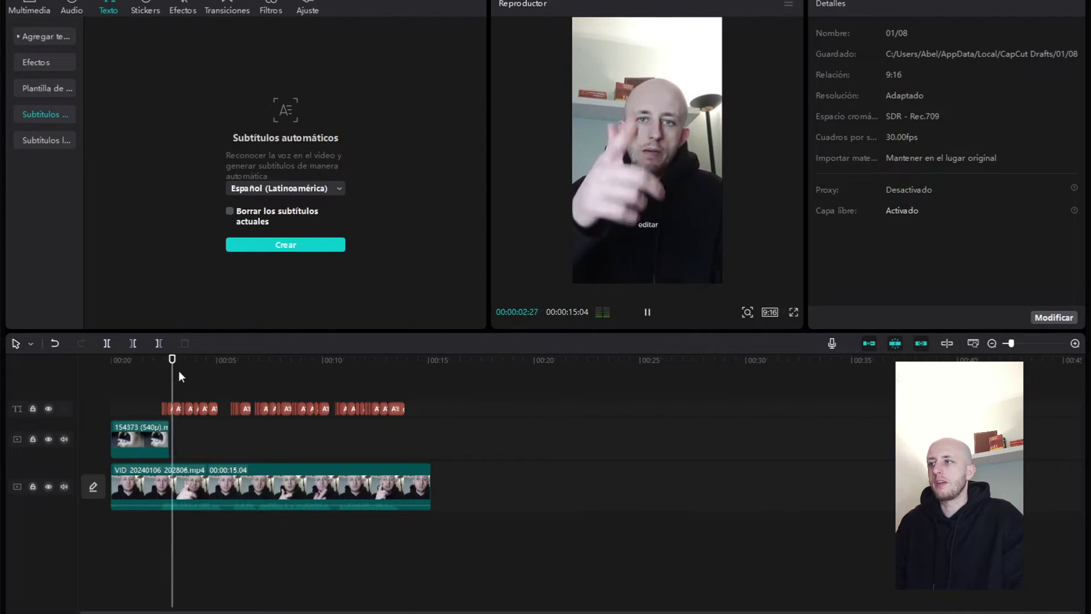
{"action": "key", "text": "space"}
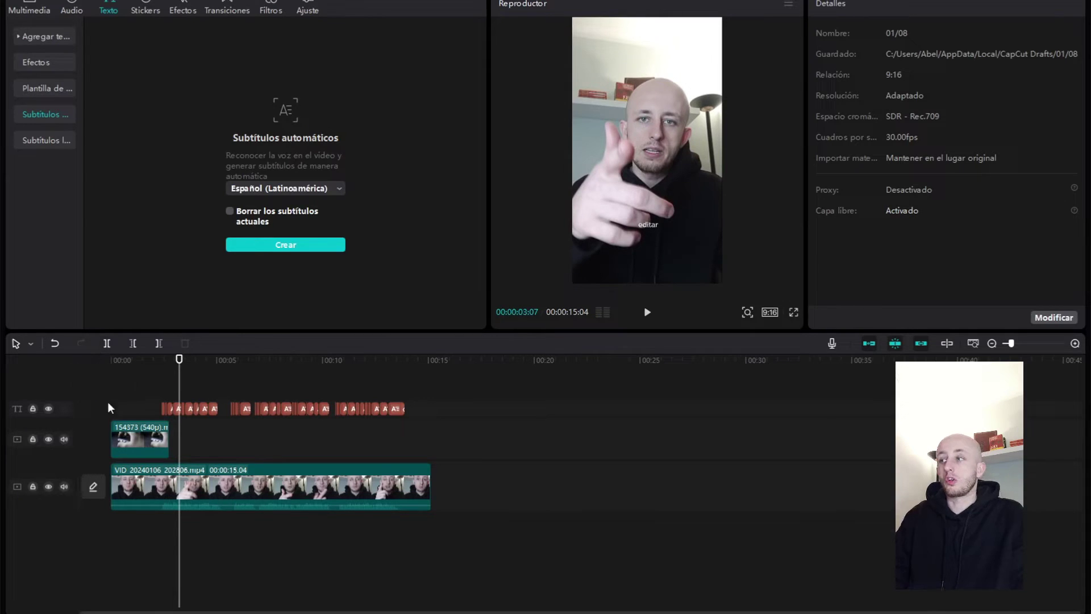
Place the playhead at the start of the "aún" subtitle, at 00:00:02:12, and examine the single-word subtitle clips on the timeline.
{"action": "left_click", "coordinate": [162, 363]}
{"action": "scroll", "coordinate": [194, 409], "scroll_direction": "up", "scroll_amount": 2, "text": "ctrl"}
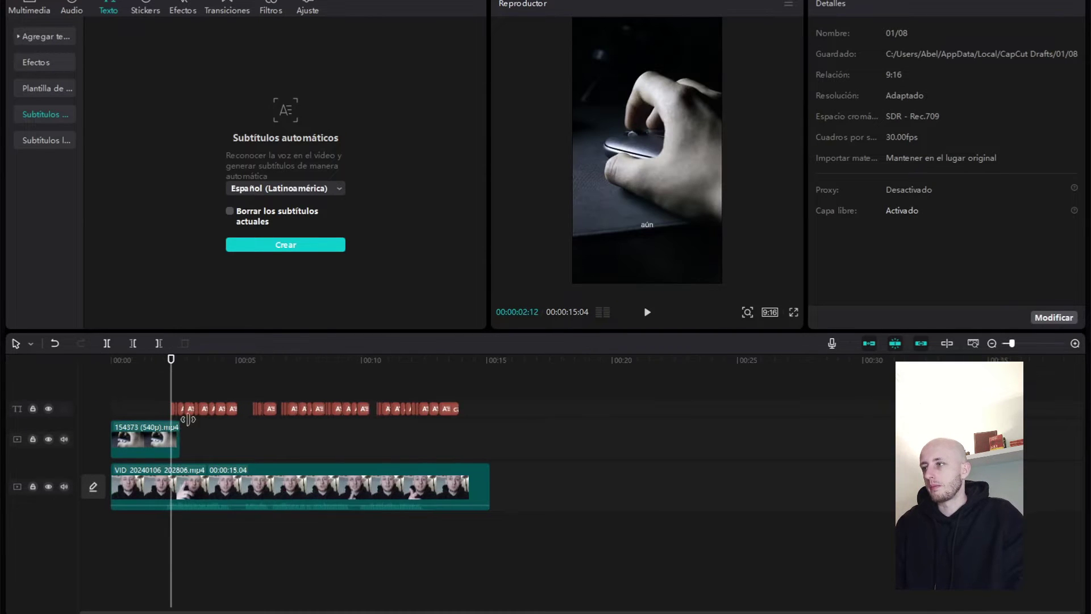
{"action": "scroll", "coordinate": [199, 418], "scroll_direction": "up", "scroll_amount": 3, "text": "ctrl"}
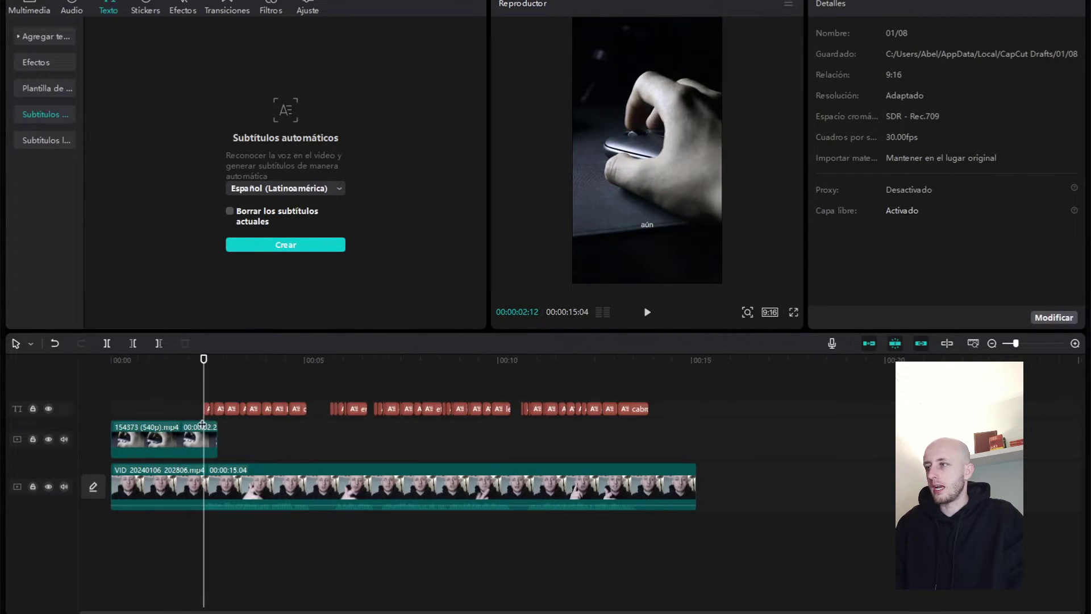
{"action": "scroll", "coordinate": [300, 422], "scroll_direction": "up", "scroll_amount": 4, "text": "ctrl"}
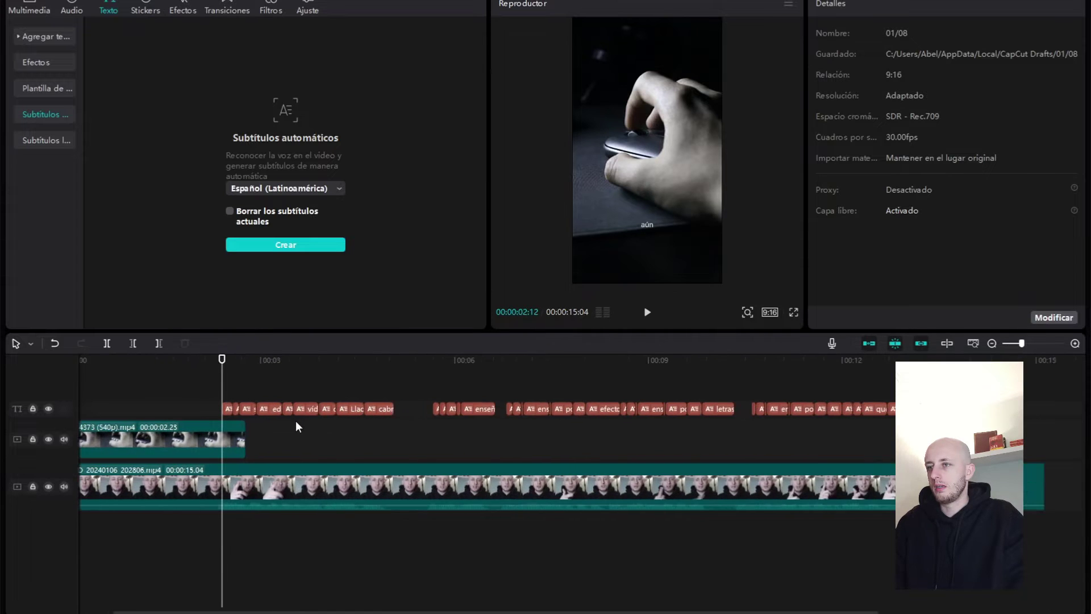
{"action": "scroll", "coordinate": [309, 428], "scroll_direction": "down", "scroll_amount": 5, "text": "ctrl"}
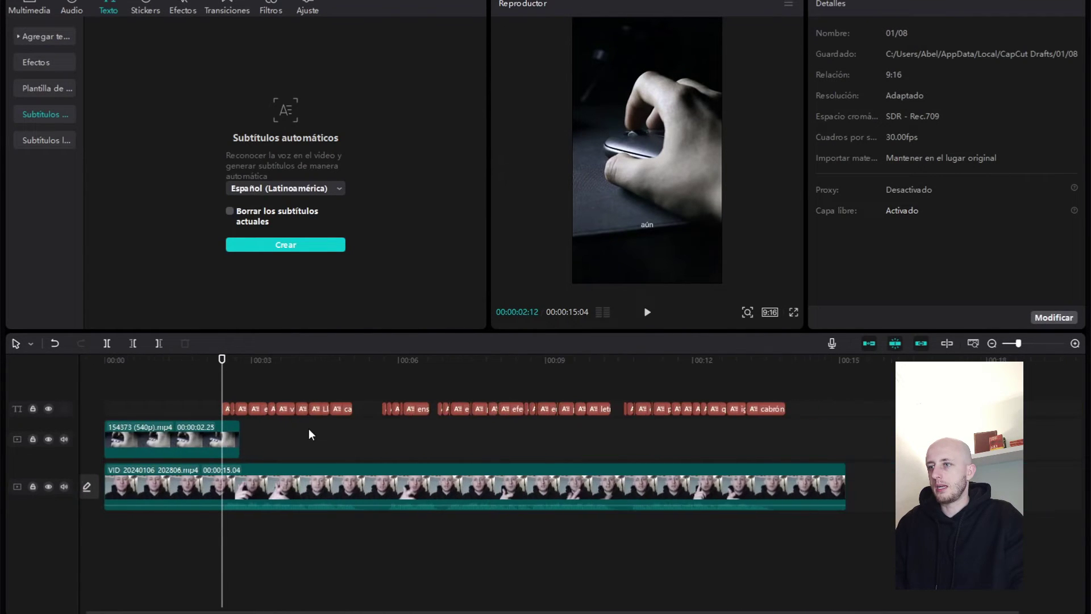
{"action": "scroll", "coordinate": [304, 430], "scroll_direction": "up", "scroll_amount": 3, "text": "ctrl"}
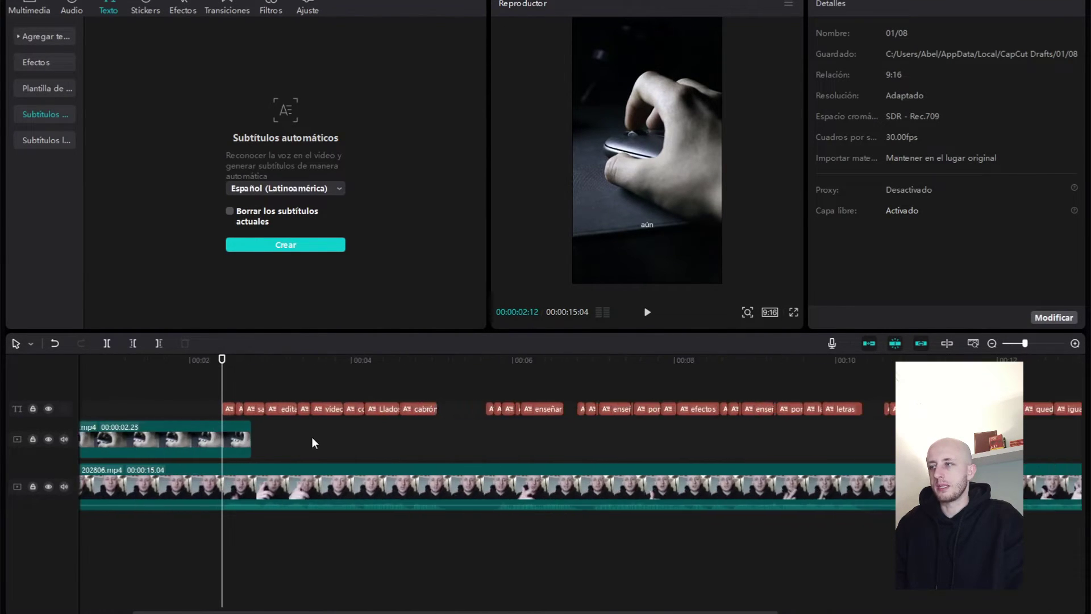
{"action": "scroll", "coordinate": [316, 428], "scroll_direction": "down", "scroll_amount": 2, "text": "ctrl"}
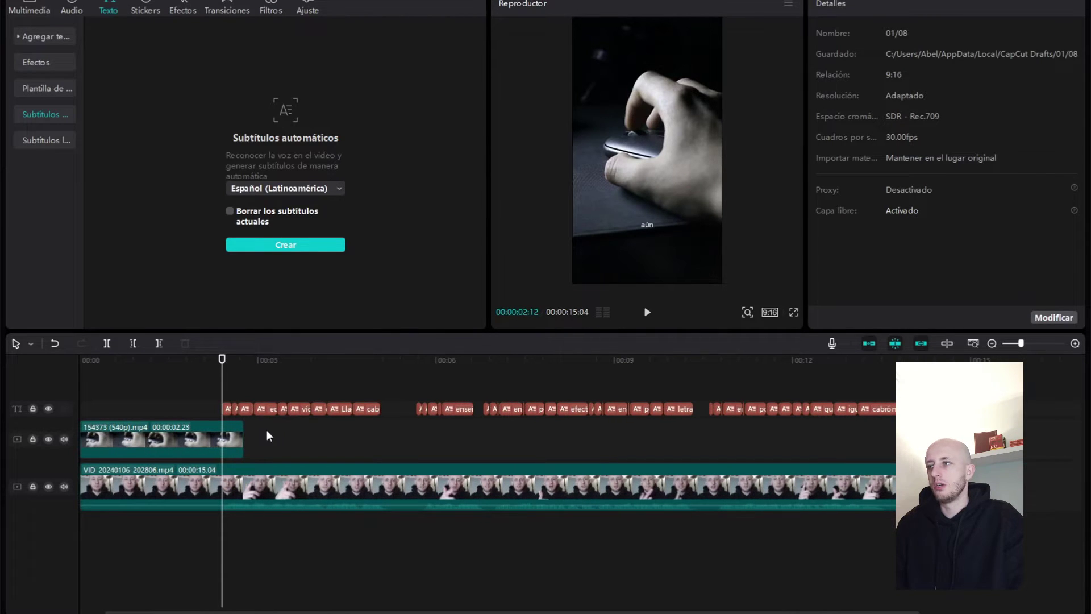
Set the font size of all subtitles to 24 and their font to Roboto-BlkCn.
{"action": "left_click", "coordinate": [226, 409]}
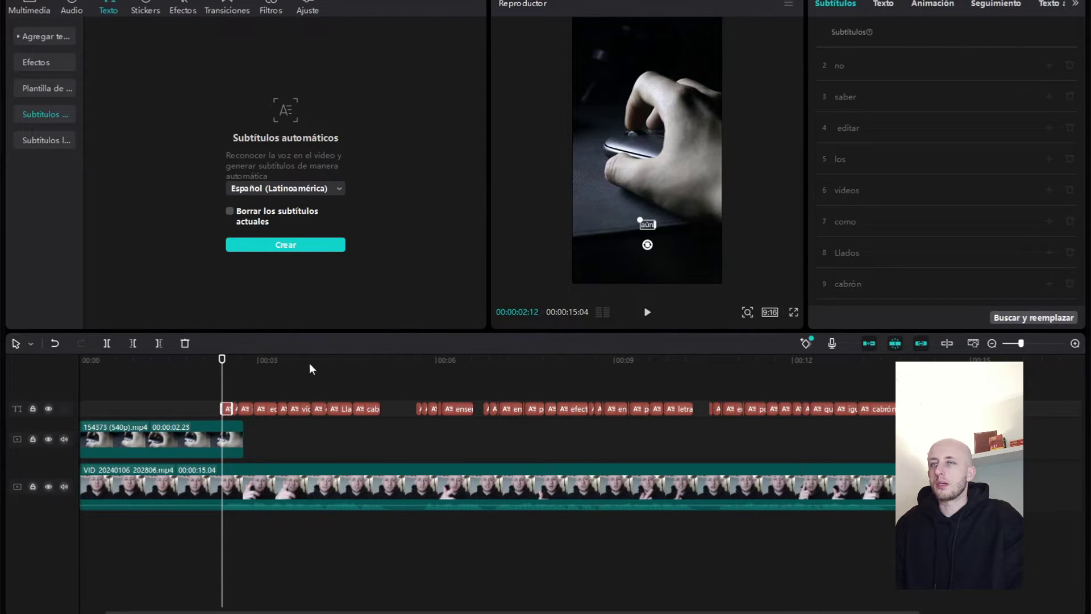
{"action": "left_click", "coordinate": [883, 5]}
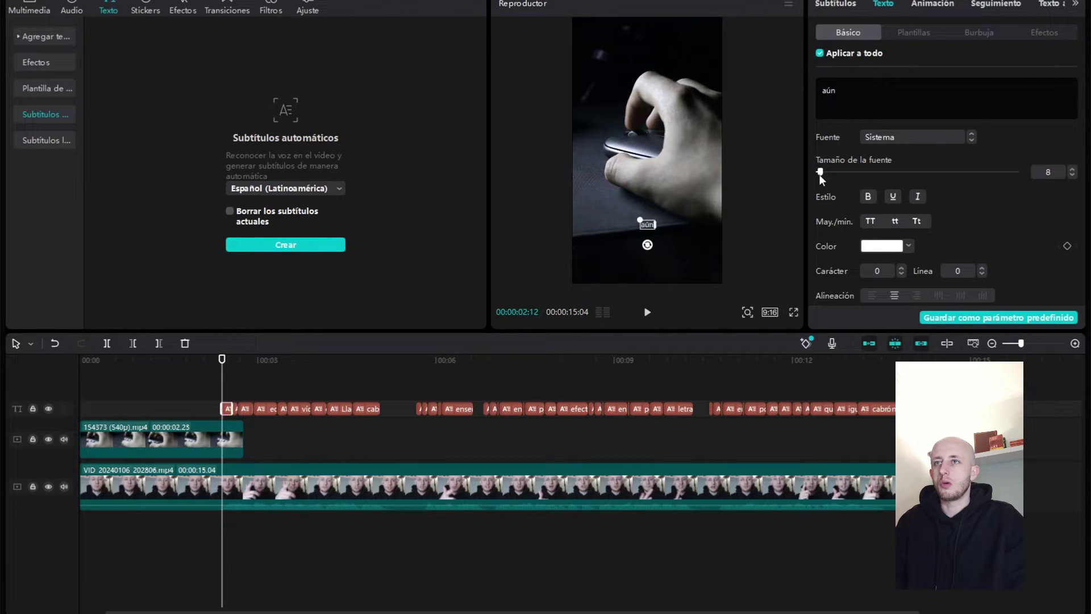
{"action": "left_click_drag", "start_coordinate": [820, 172], "coordinate": [834, 172]}
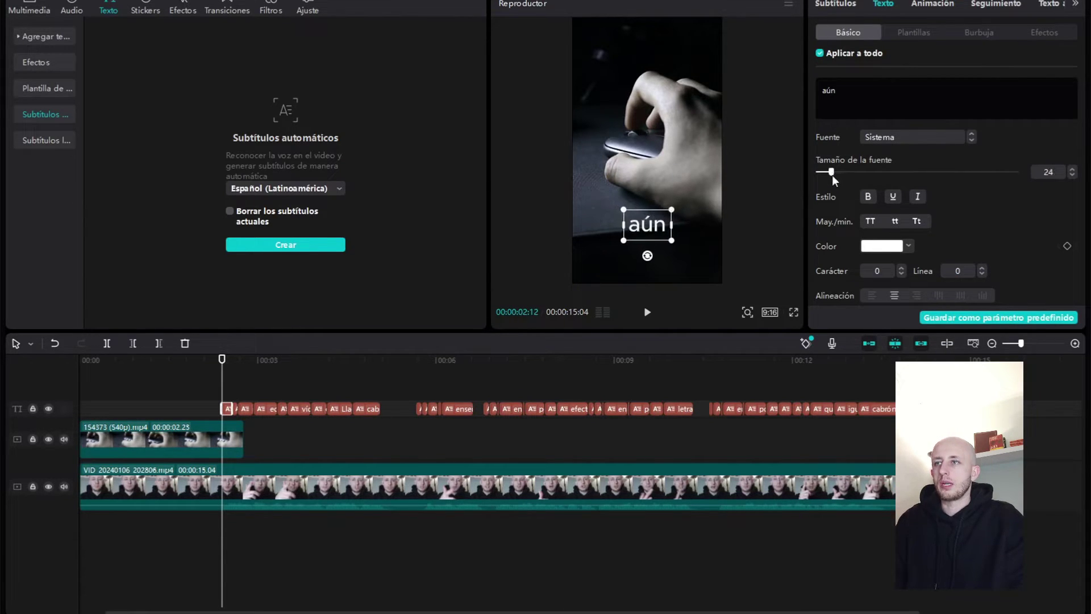
{"action": "left_click", "coordinate": [942, 139]}
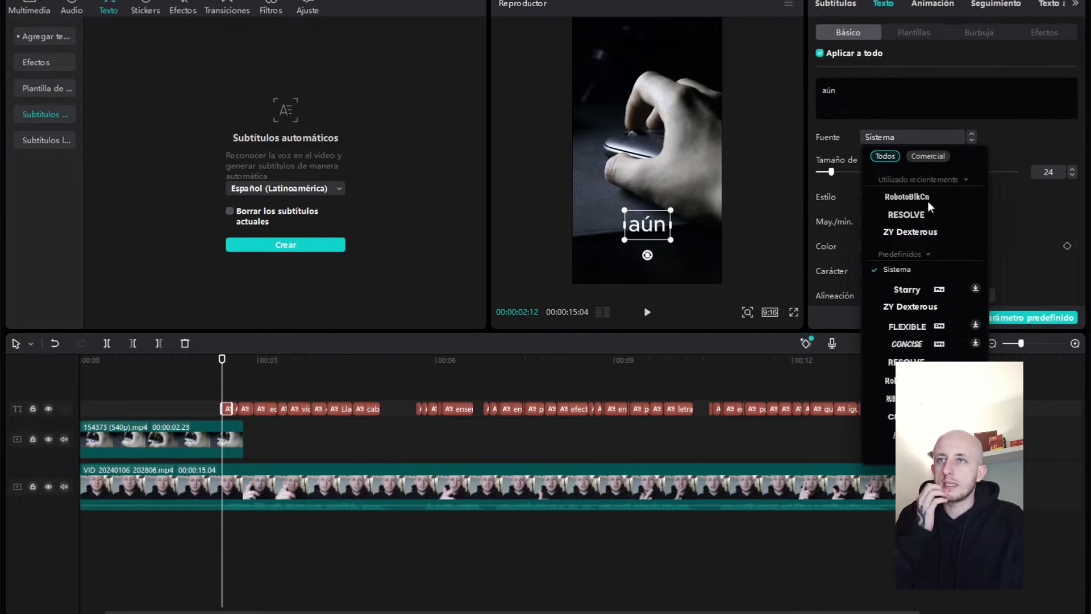
{"action": "left_click", "coordinate": [920, 197]}
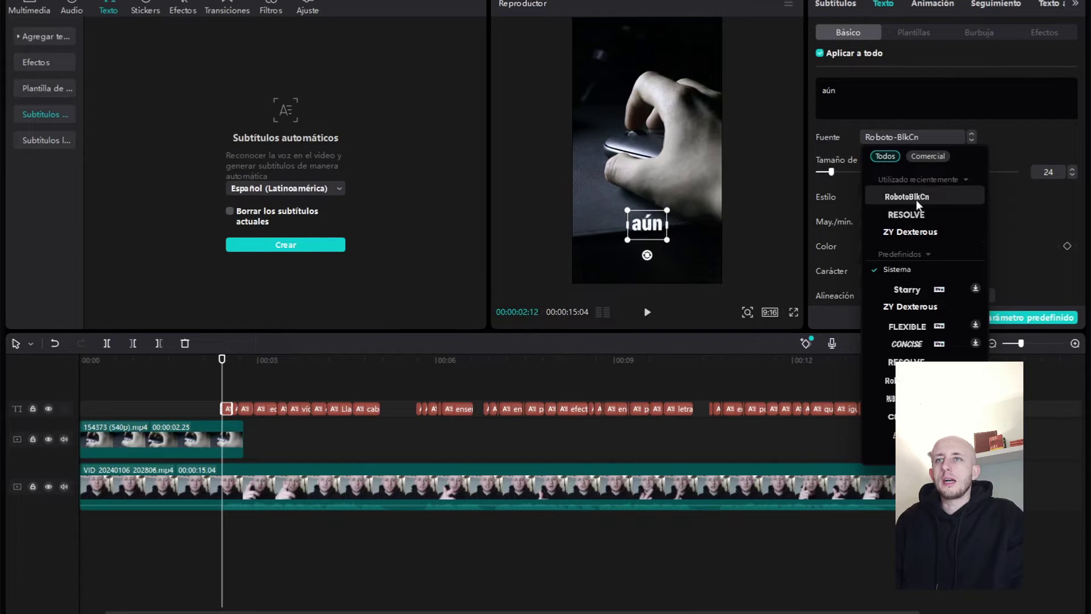
{"action": "left_click", "coordinate": [916, 198]}
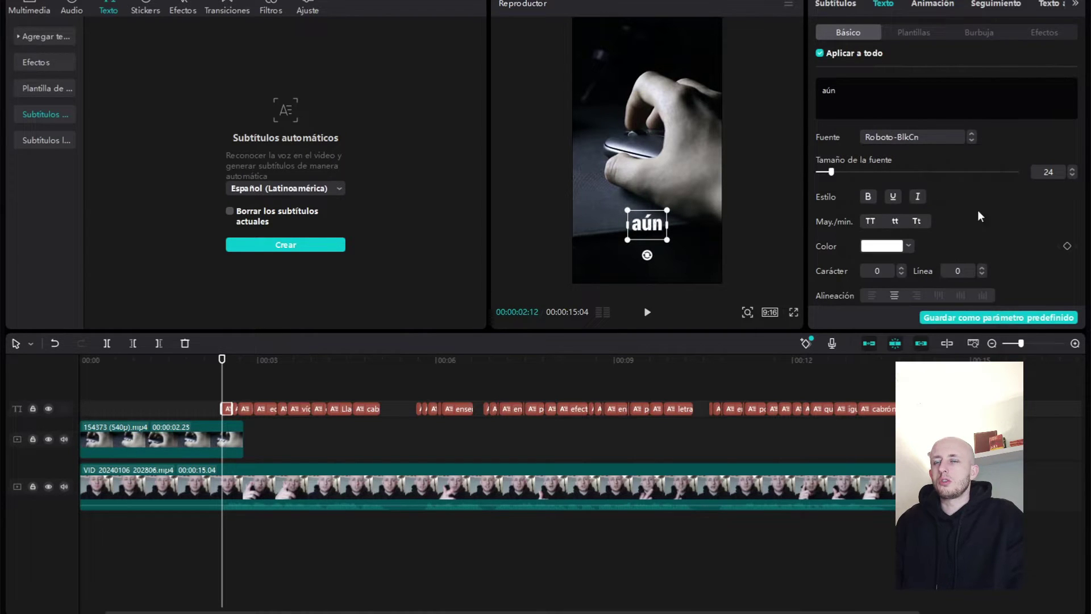
Enable a stroke (Trazo) on all subtitles with a thickness of 10.
{"action": "scroll", "coordinate": [991, 195], "scroll_direction": "down", "scroll_amount": 6}
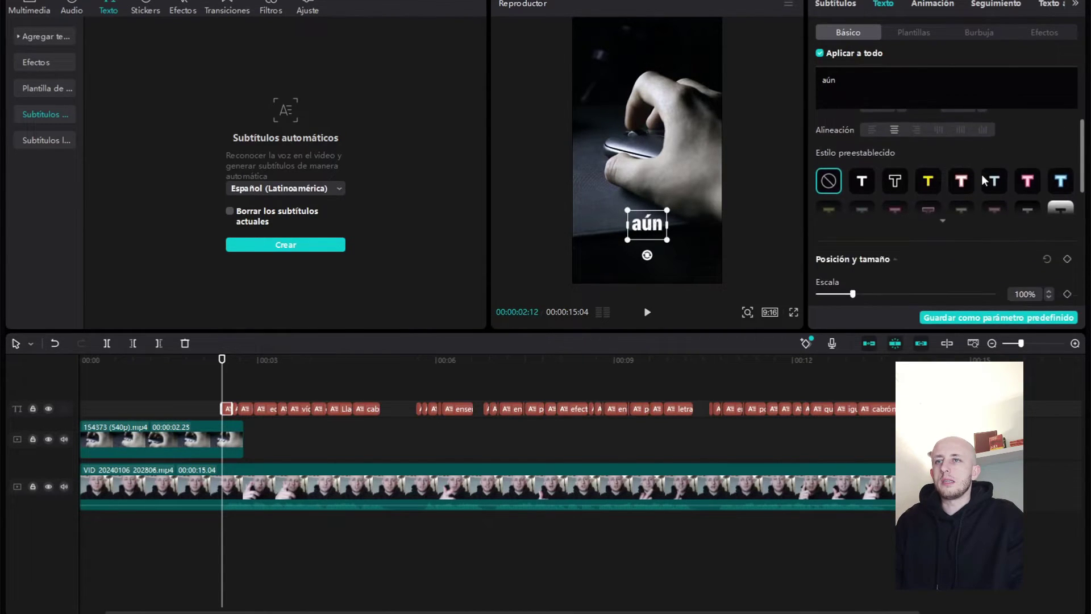
{"action": "scroll", "coordinate": [981, 174], "scroll_direction": "down", "scroll_amount": 3}
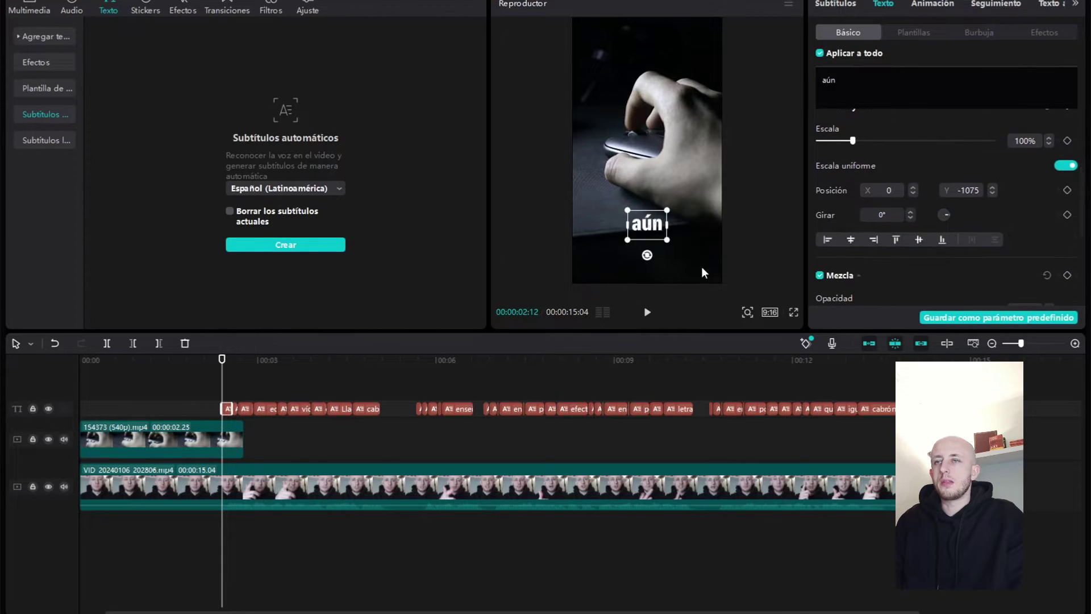
{"action": "scroll", "coordinate": [938, 185], "scroll_direction": "down", "scroll_amount": 5}
{"action": "scroll", "coordinate": [926, 193], "scroll_direction": "up", "scroll_amount": 3}
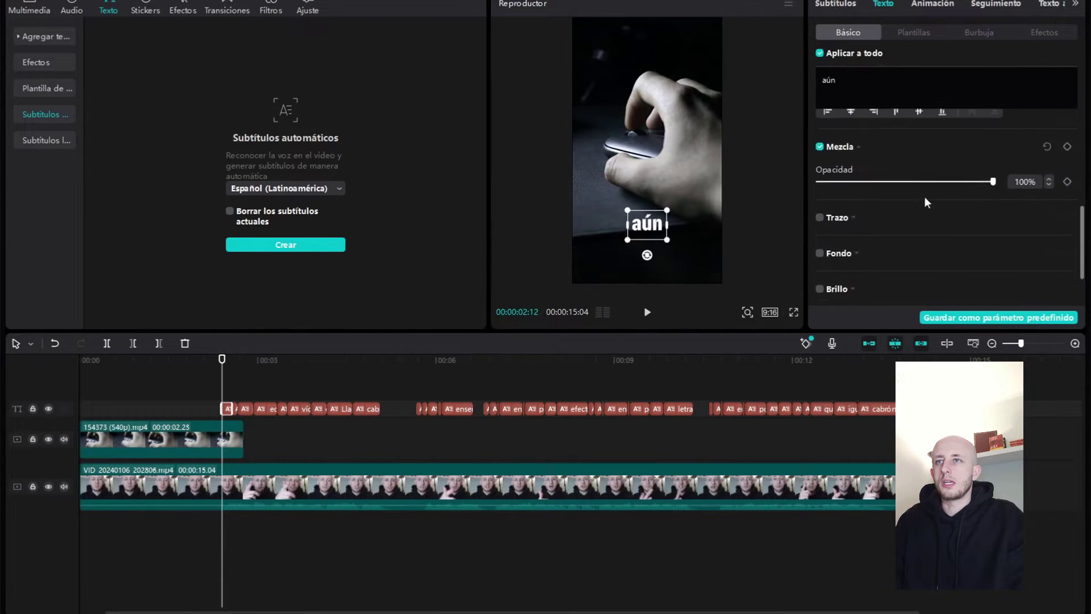
{"action": "left_click", "coordinate": [820, 239]}
{"action": "scroll", "coordinate": [870, 244], "scroll_direction": "down", "scroll_amount": 3}
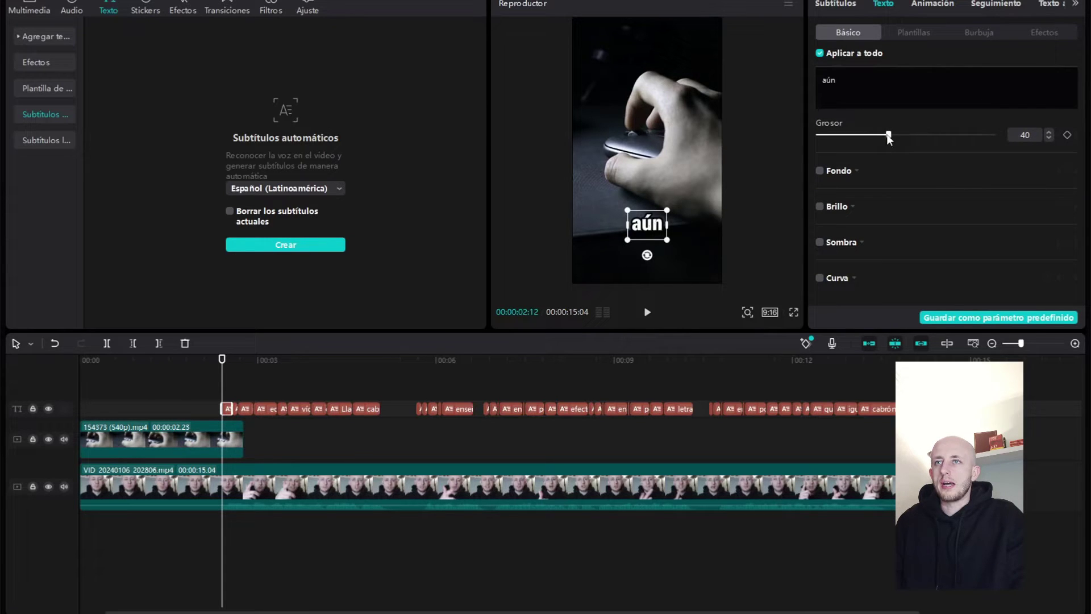
{"action": "left_click_drag", "start_coordinate": [870, 142], "coordinate": [830, 143]}
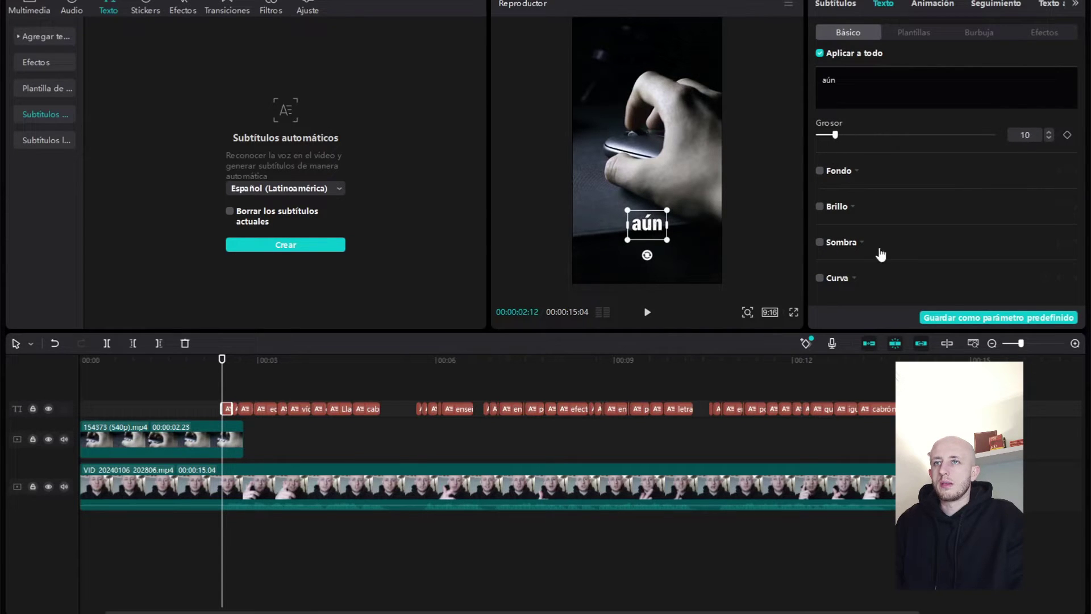
Enable a shadow (Sombra) on all subtitles with 100% opacity and 100% blur.
{"action": "left_click", "coordinate": [823, 241]}
{"action": "scroll", "coordinate": [944, 238], "scroll_direction": "down", "scroll_amount": 3}
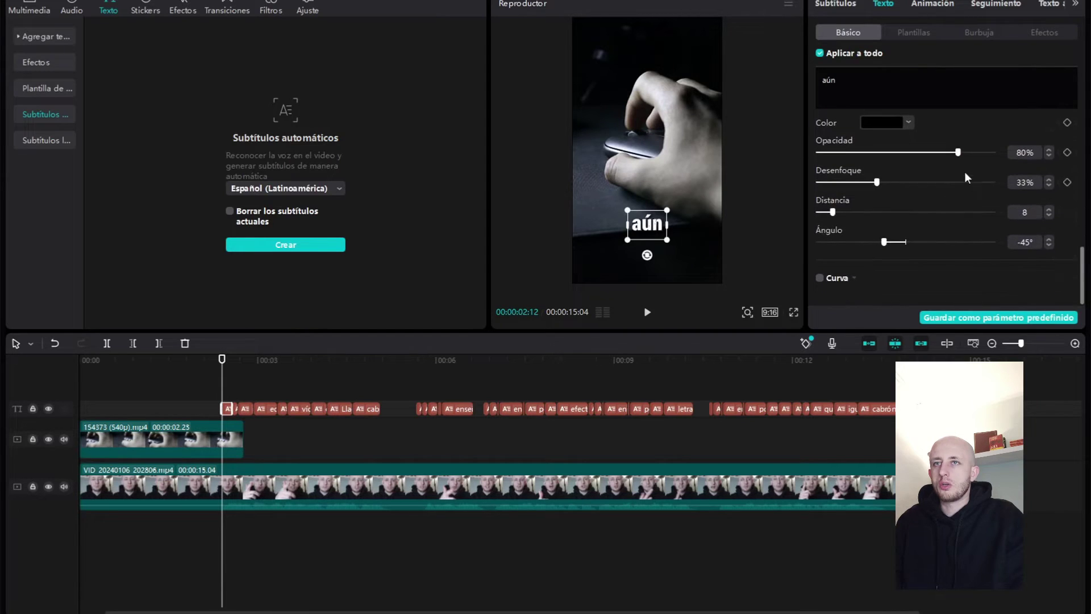
{"action": "left_click_drag", "start_coordinate": [958, 153], "coordinate": [1004, 148]}
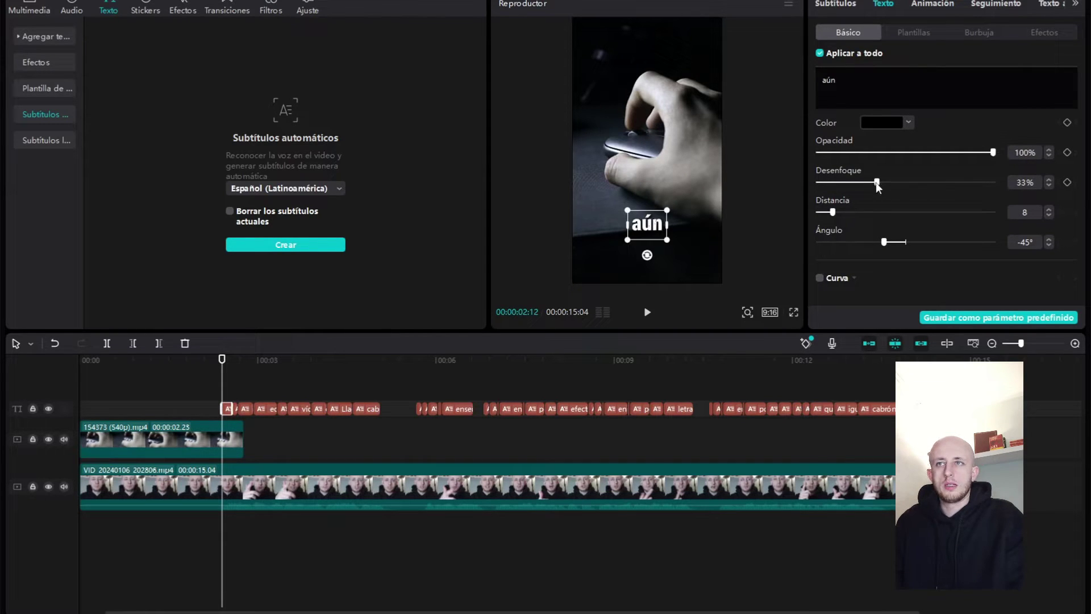
{"action": "left_click_drag", "start_coordinate": [876, 184], "coordinate": [1011, 172]}
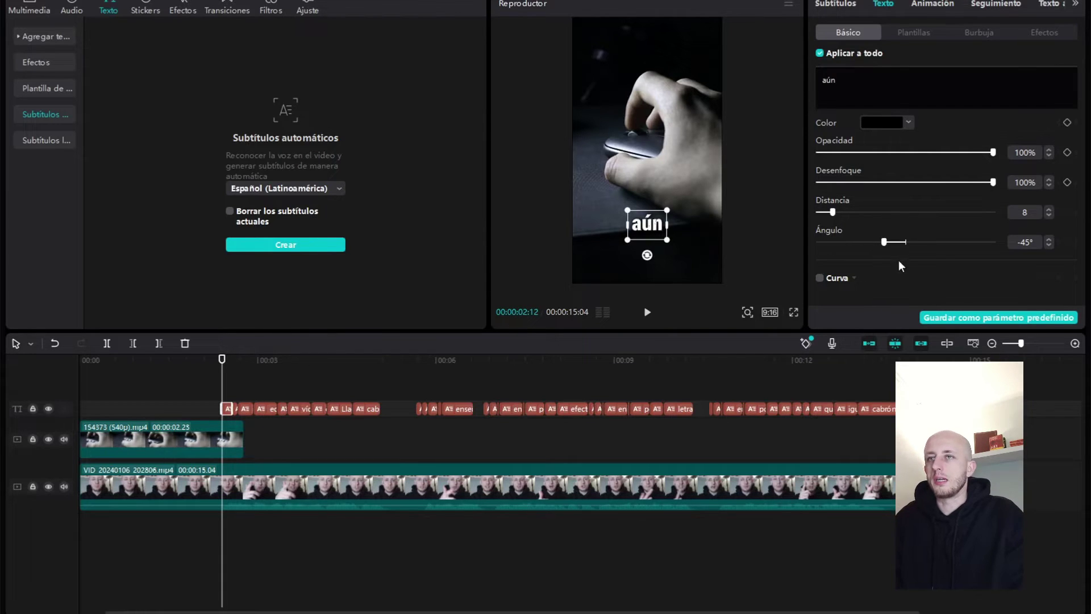
Play the video from the beginning to check how the restyled subtitles look.
{"action": "left_click", "coordinate": [90, 366]}
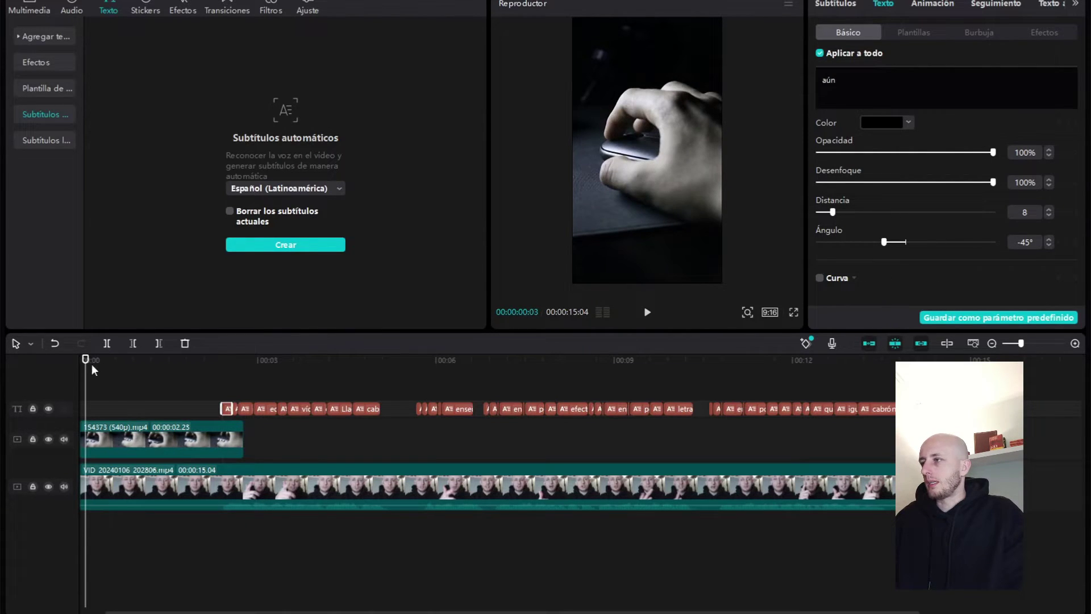
{"action": "scroll", "coordinate": [90, 369], "scroll_direction": "left", "scroll_amount": 2}
{"action": "key", "text": "space"}
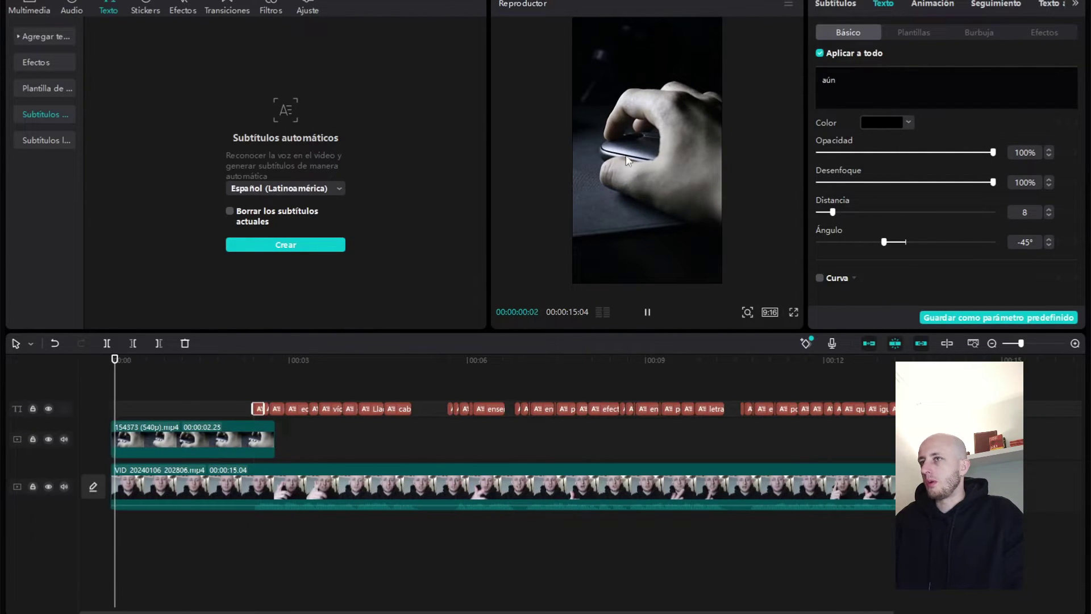
{"action": "key", "text": "space"}
{"action": "key", "text": "space"}
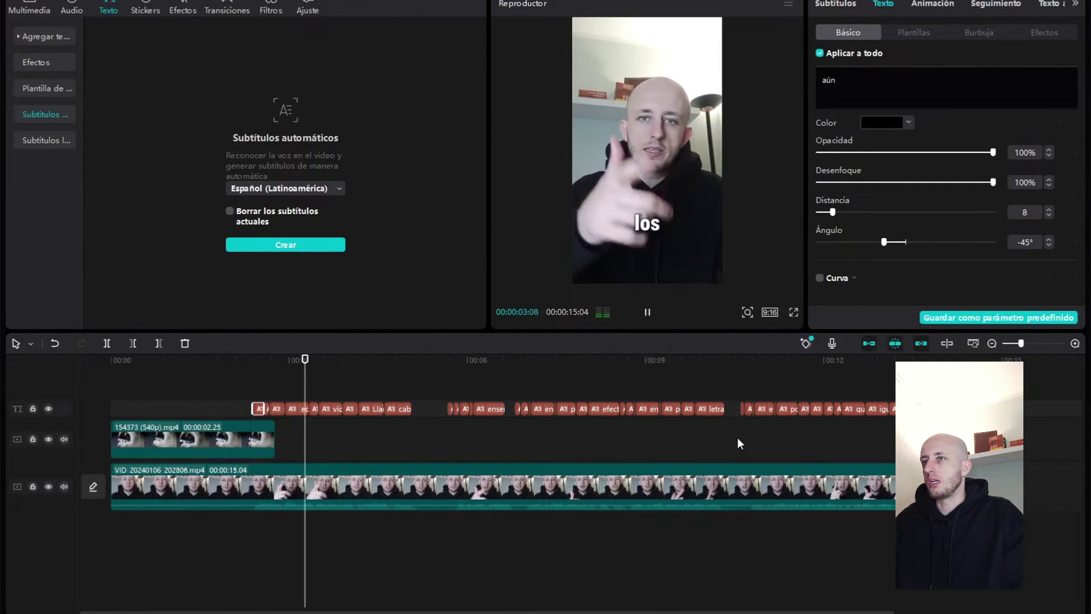
{"action": "key", "text": "space"}
Add a default text clip near the start of the timeline, on a new track above the subtitles.
{"action": "left_click", "coordinate": [117, 381]}
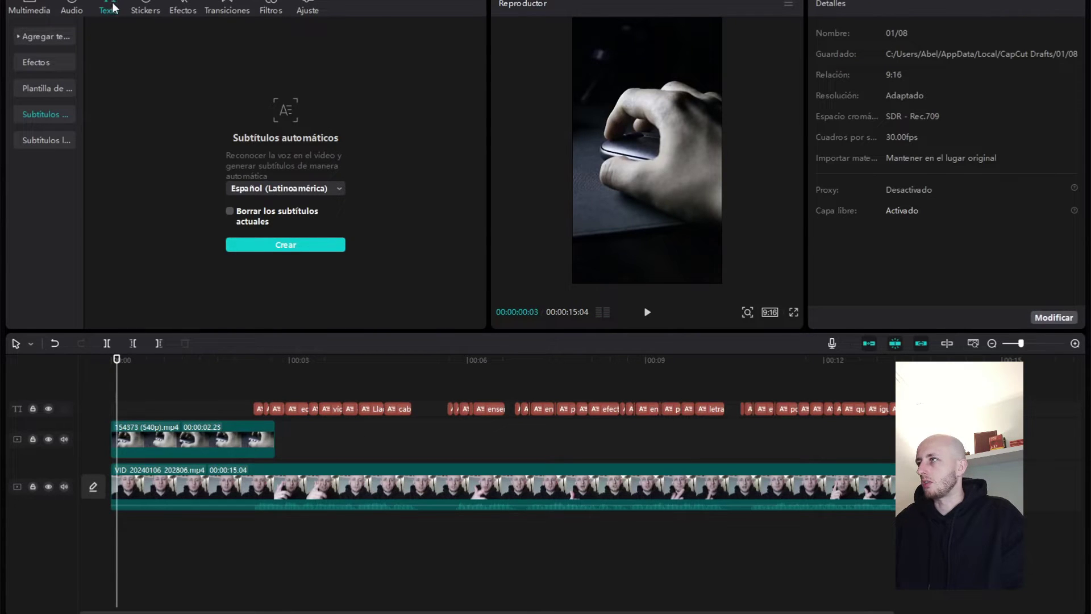
{"action": "left_click", "coordinate": [49, 37]}
{"action": "mouse_move", "coordinate": [102, 63]}
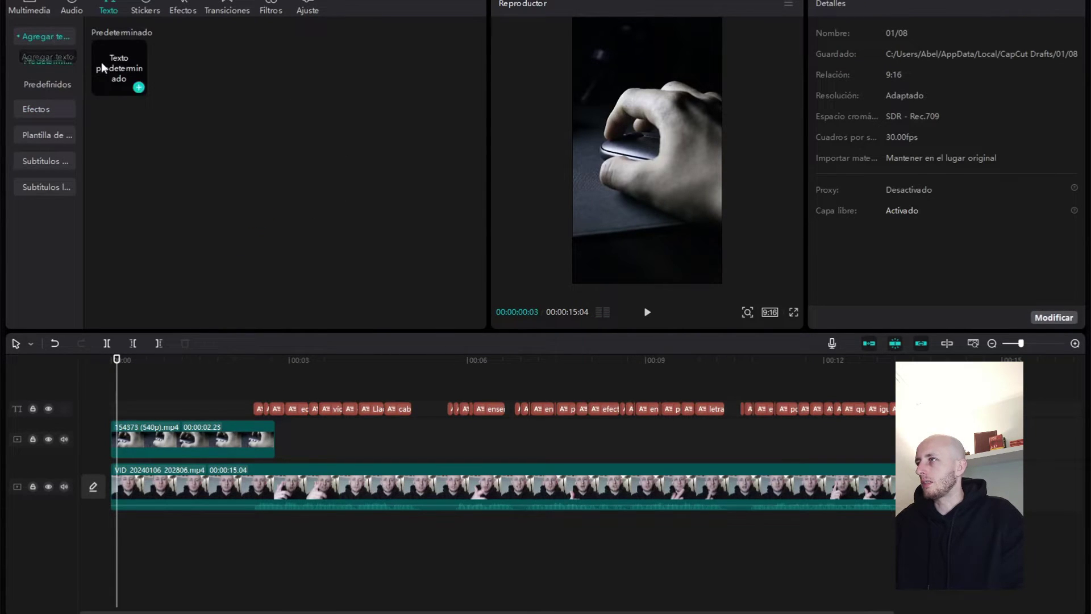
{"action": "left_click_drag", "start_coordinate": [106, 61], "coordinate": [118, 386]}
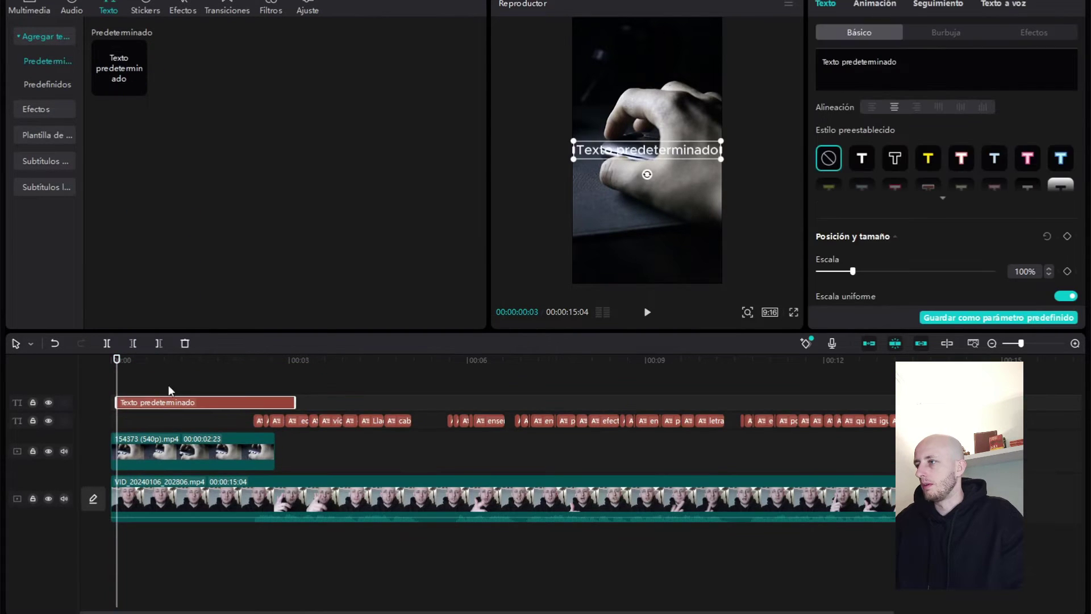
Shorten the default text and the overlay clip 154373 (540p).mp4 to end at the same point, leaving the overlay 00:00:02:20 long.
{"action": "mouse_move", "coordinate": [273, 403]}
{"action": "left_mouse_down"}
{"action": "mouse_move", "coordinate": [238, 403]}
{"action": "mouse_move", "coordinate": [276, 394]}
{"action": "mouse_move", "coordinate": [238, 400]}
{"action": "mouse_move", "coordinate": [275, 397]}
{"action": "mouse_move", "coordinate": [254, 401]}
{"action": "mouse_move", "coordinate": [275, 418]}
{"action": "left_mouse_up"}
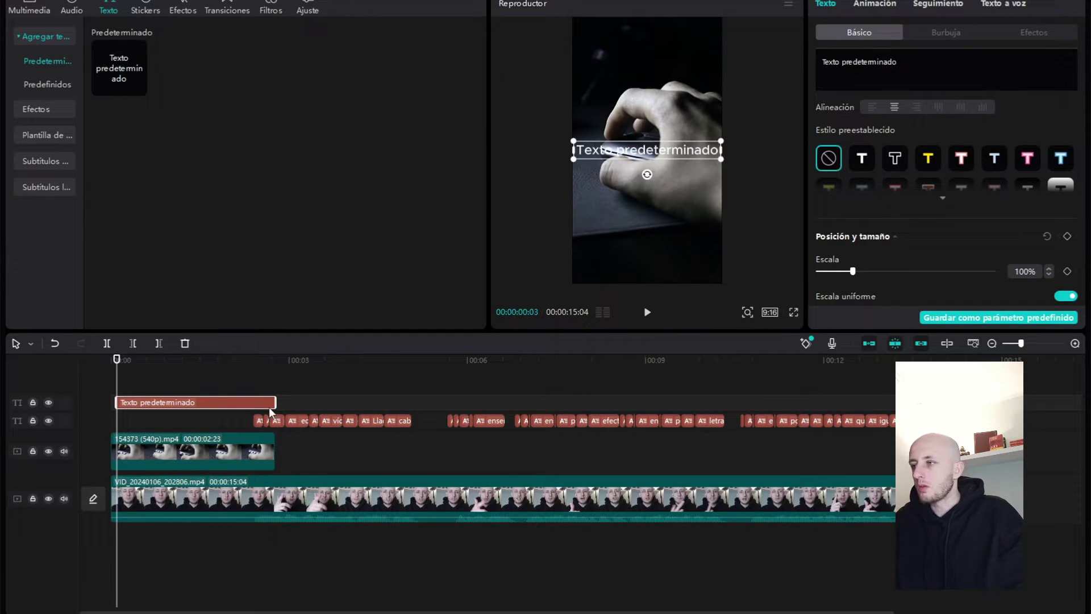
{"action": "left_click_drag", "start_coordinate": [275, 402], "coordinate": [270, 401]}
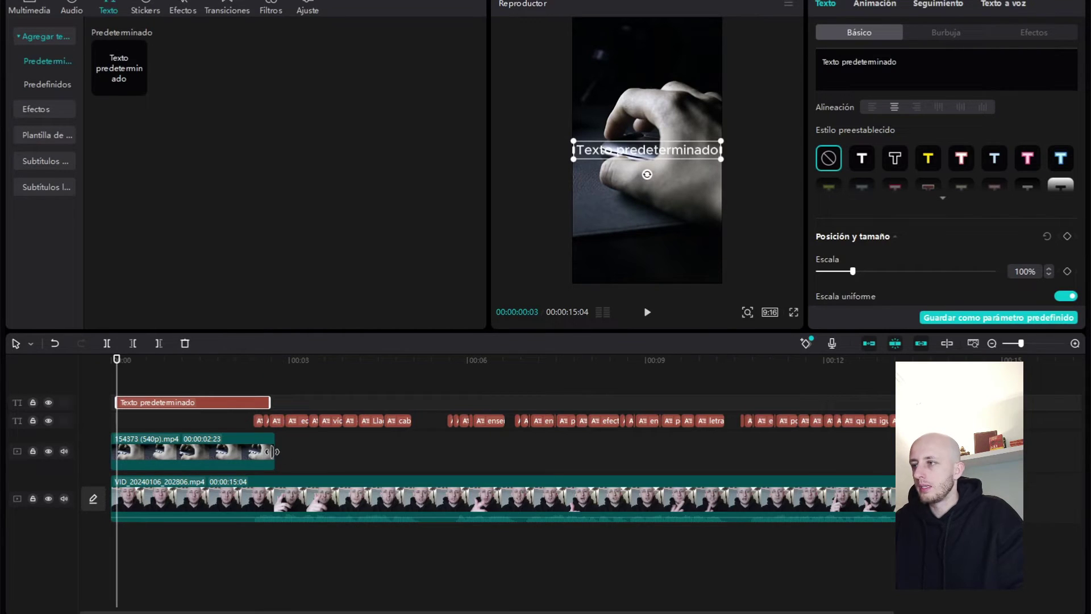
{"action": "left_click_drag", "start_coordinate": [274, 453], "coordinate": [270, 453]}
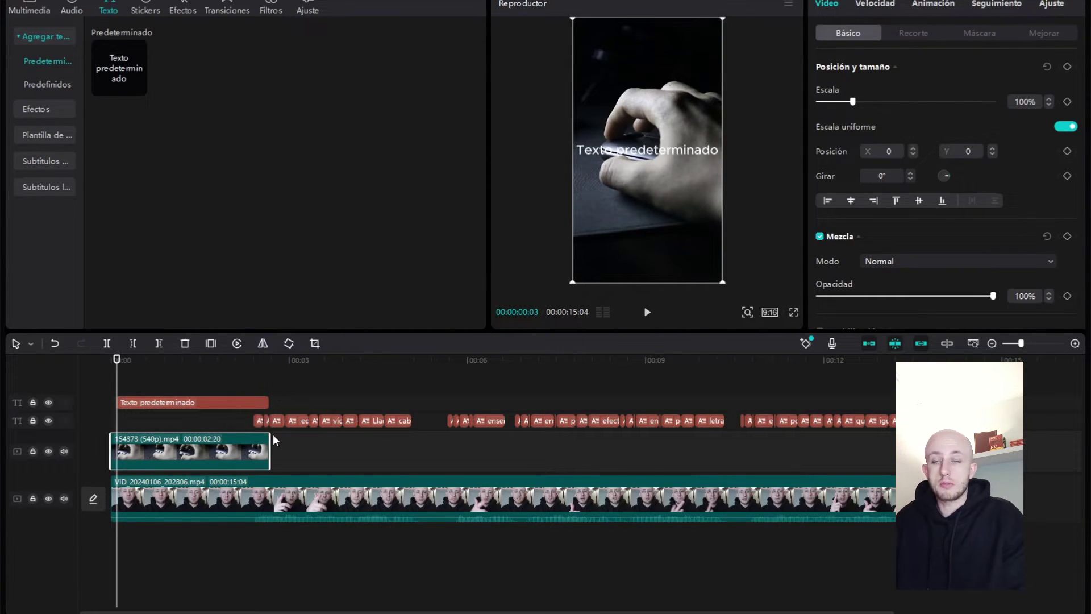
Delete the "aún" and "no" subtitles and extend the default text back to the start of the timeline.
{"action": "left_click", "coordinate": [260, 421]}
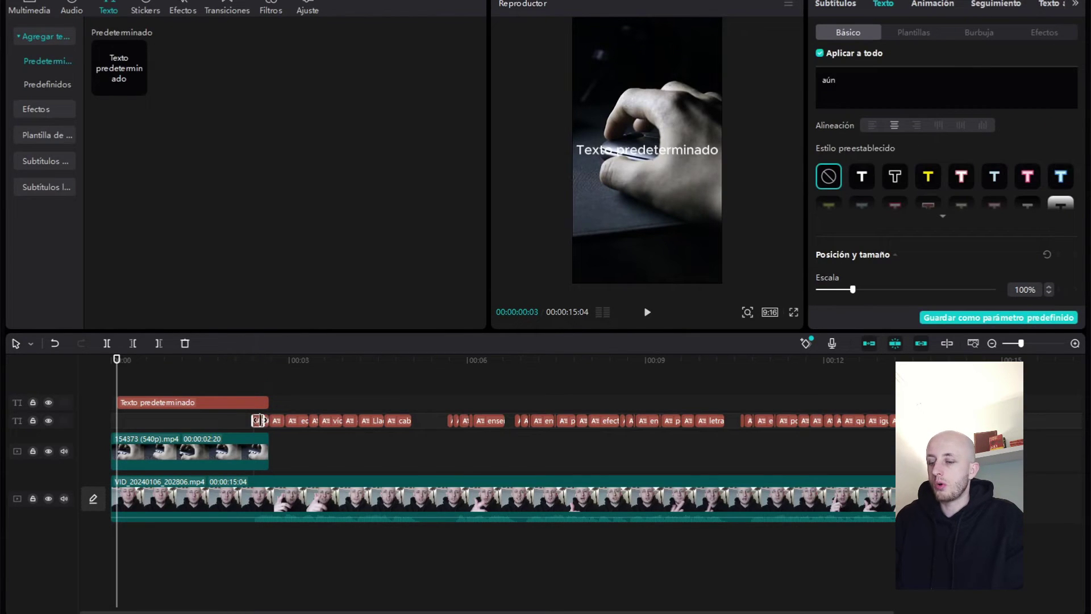
{"action": "left_click", "coordinate": [268, 420]}
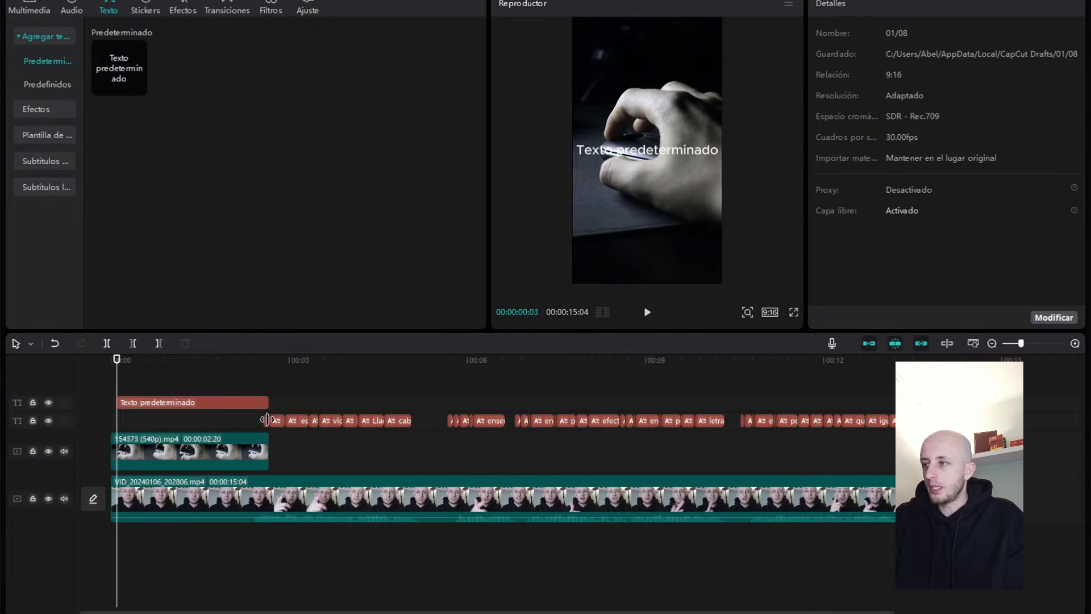
{"action": "left_click", "coordinate": [264, 403]}
{"action": "scroll", "coordinate": [301, 482], "scroll_direction": "up", "scroll_amount": 2}
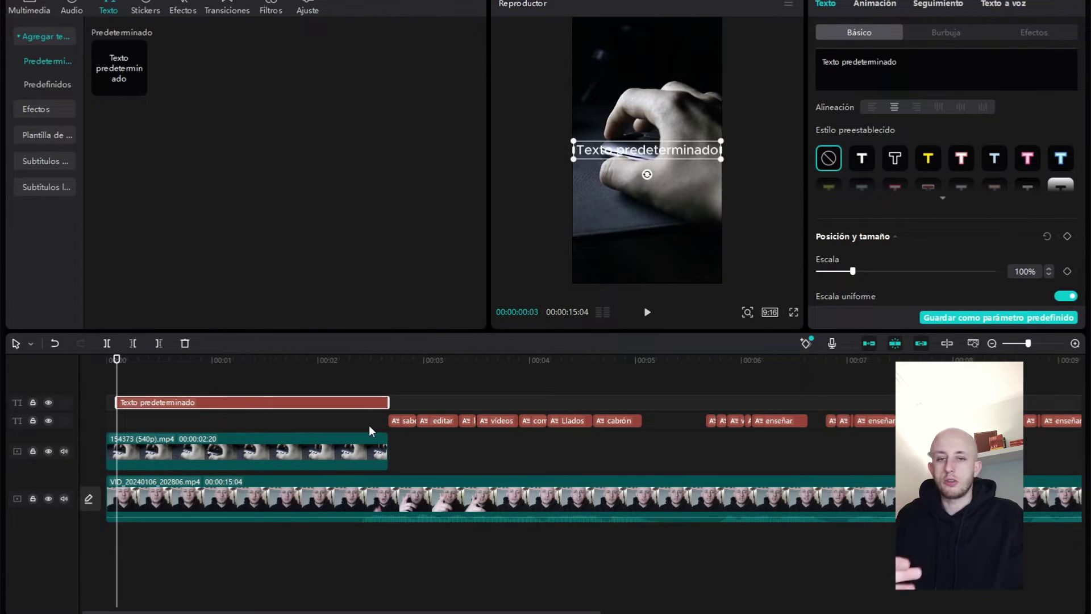
{"action": "left_click_drag", "start_coordinate": [115, 402], "coordinate": [66, 419]}
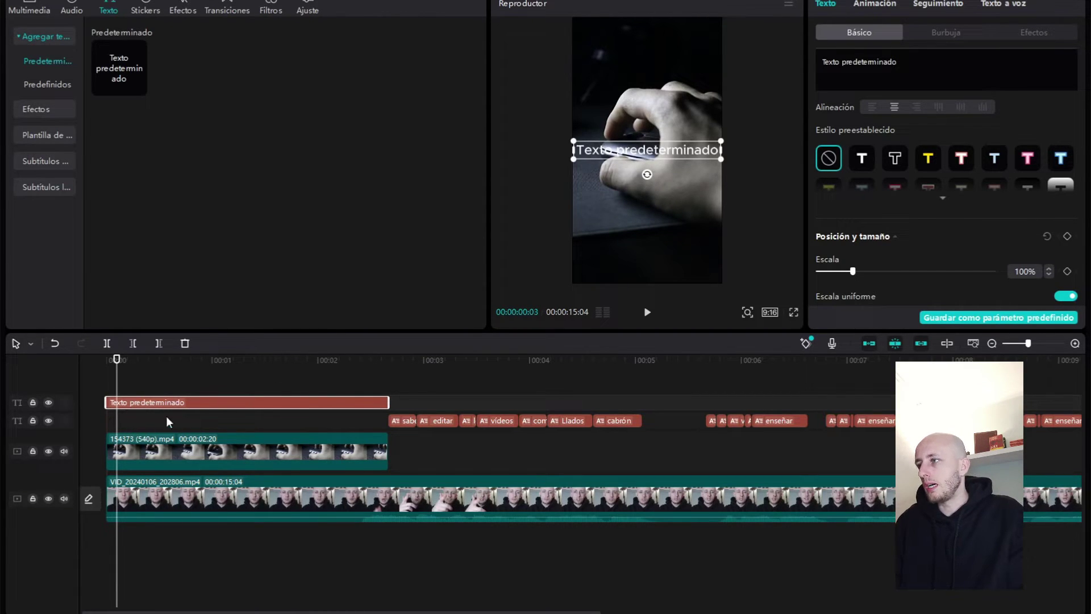
Change the font of the default text clip to Roboto-BlkCn.
{"action": "scroll", "coordinate": [857, 107], "scroll_direction": "up", "scroll_amount": 3}
{"action": "left_click", "coordinate": [867, 119]}
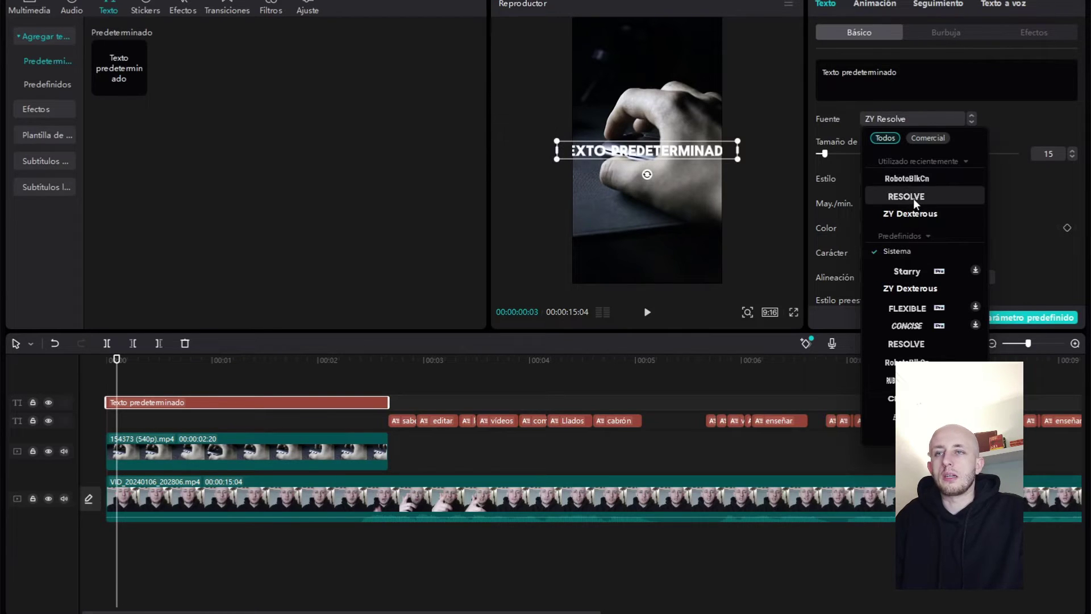
{"action": "left_click", "coordinate": [922, 179]}
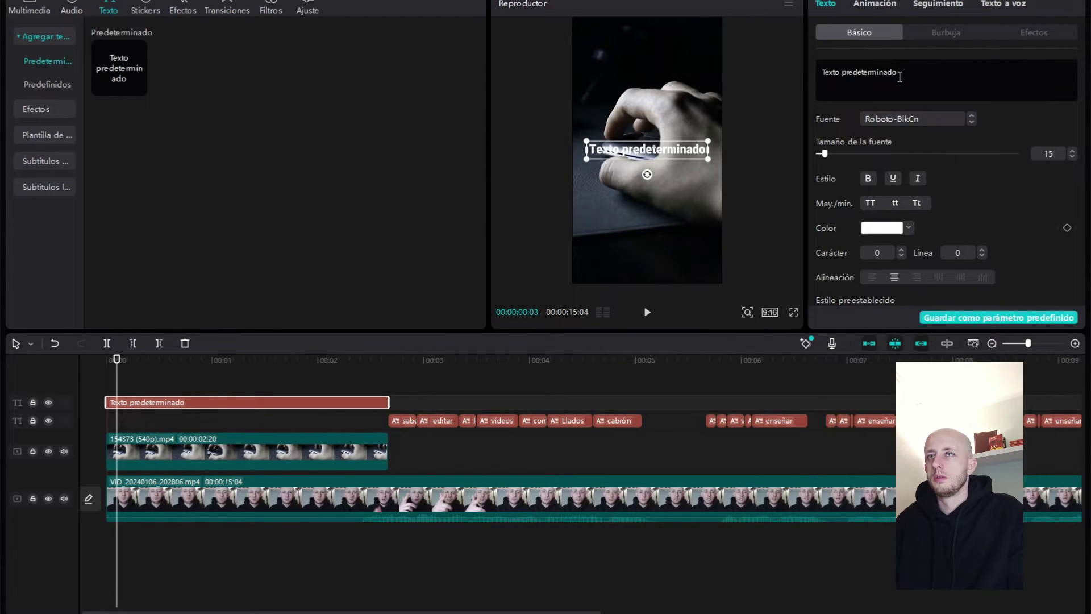
Replace the default text with "Edita tus videos" and "como llados" on two lines, and set the font size to 17.
{"action": "left_click", "coordinate": [899, 77]}
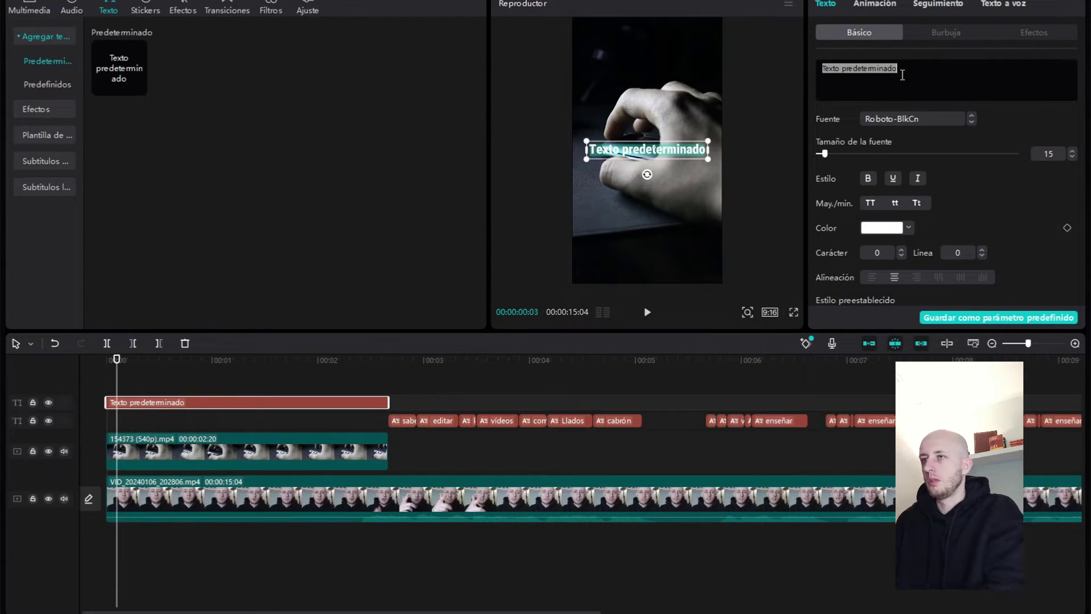
{"action": "type", "text": "Edita tus videos "}
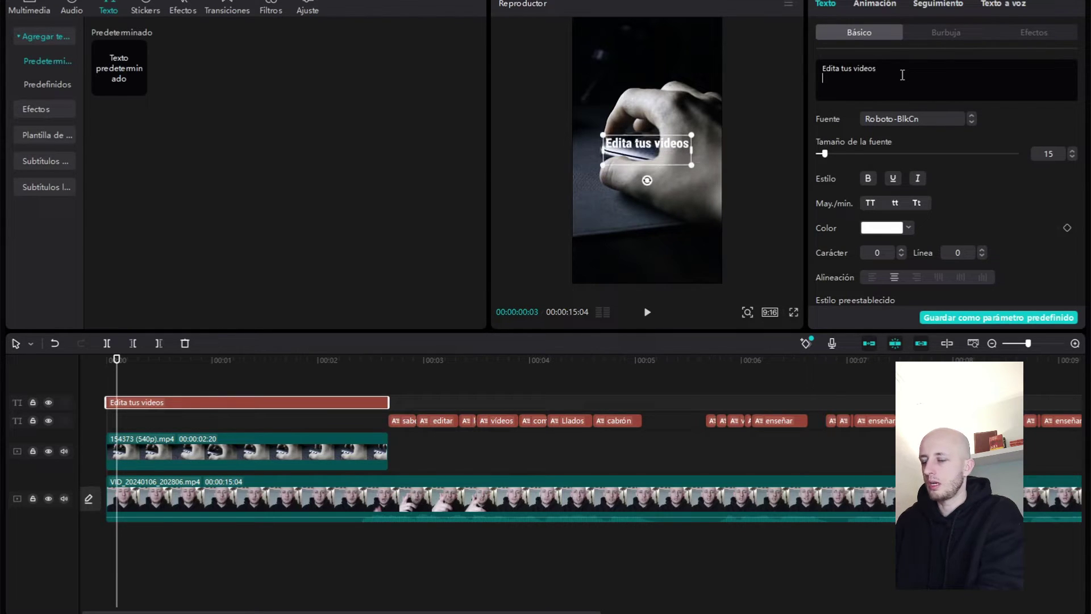
{"action": "type", "text": "c"}
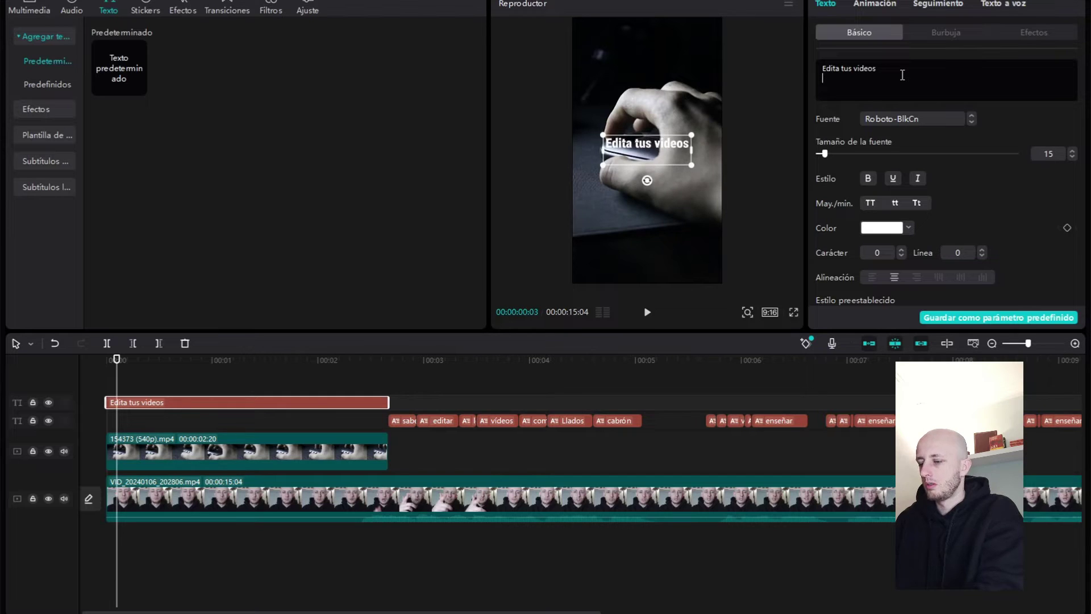
{"action": "type", "text": "omo llados"}
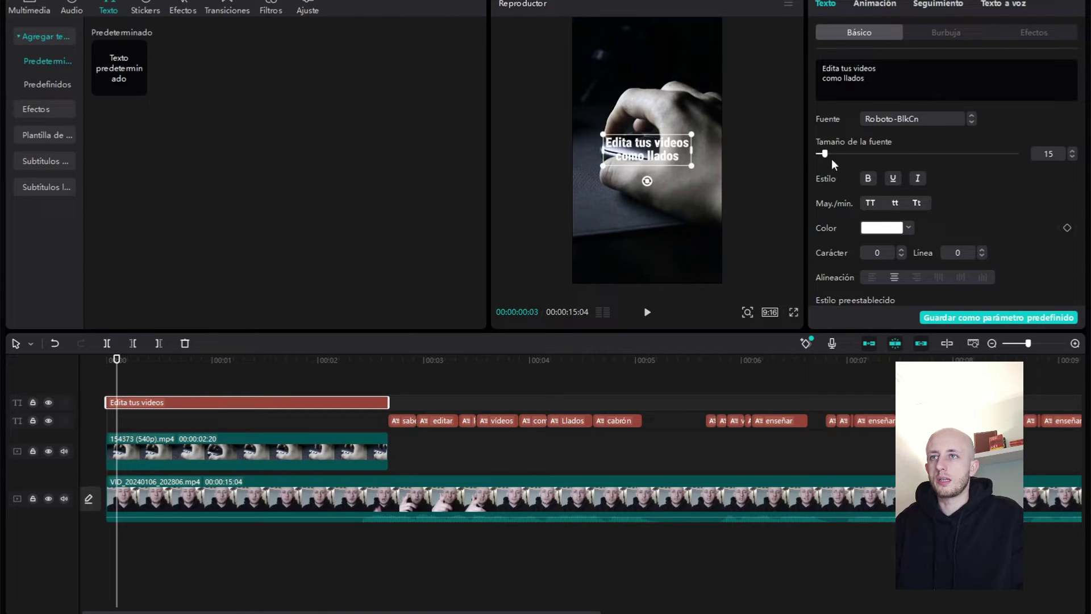
{"action": "left_click_drag", "start_coordinate": [827, 157], "coordinate": [827, 158]}
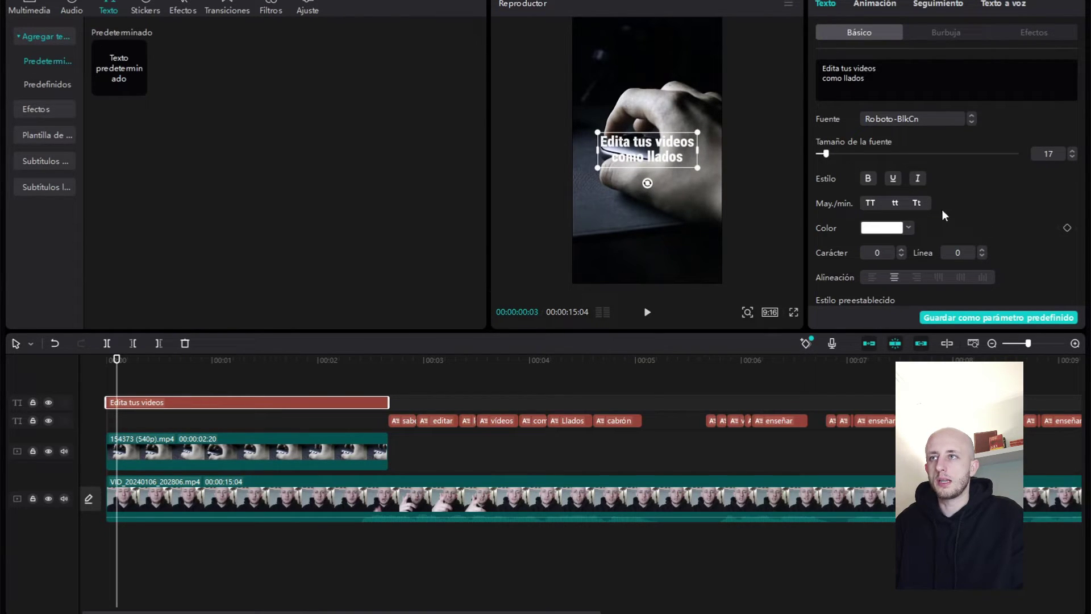
Enable the stroke on the "Edita tus videos" title and set its thickness to 10.
{"action": "scroll", "coordinate": [943, 220], "scroll_direction": "down", "scroll_amount": 10}
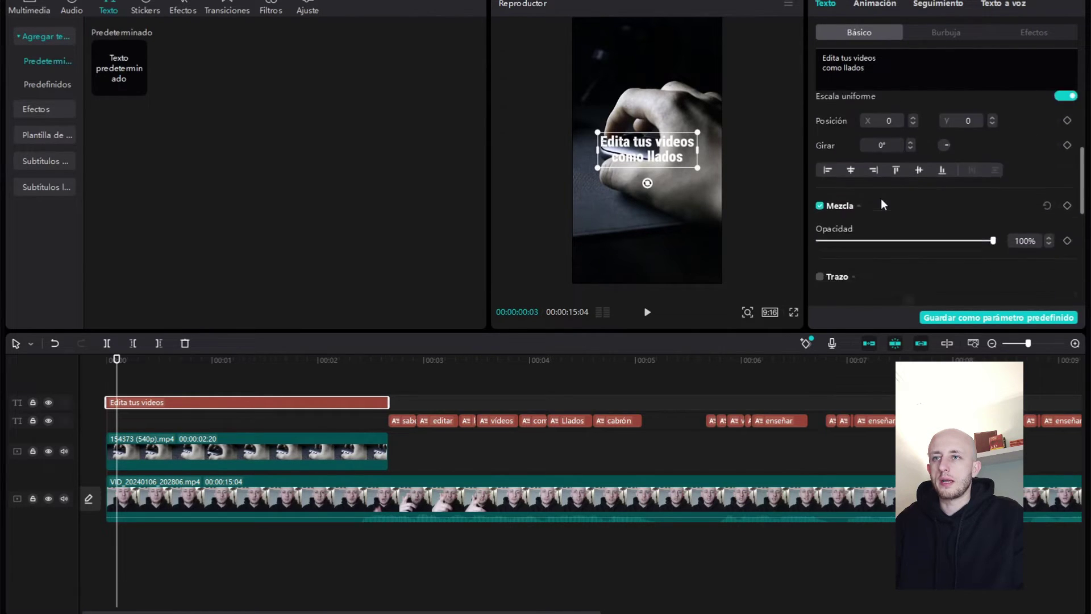
{"action": "scroll", "coordinate": [864, 182], "scroll_direction": "up", "scroll_amount": 2}
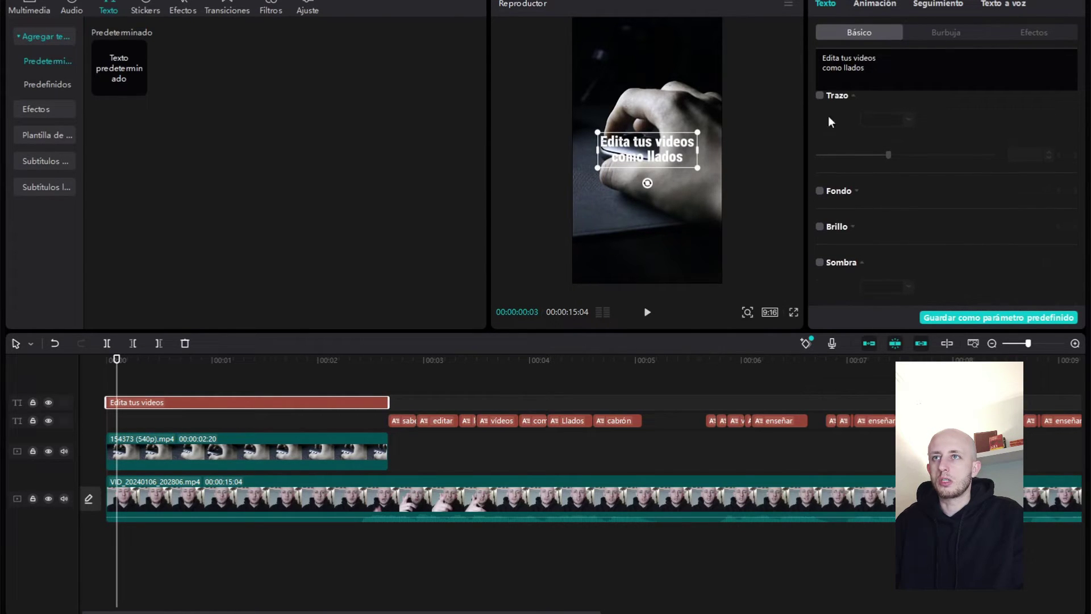
{"action": "left_click", "coordinate": [820, 96]}
{"action": "left_click_drag", "start_coordinate": [890, 155], "coordinate": [825, 170]}
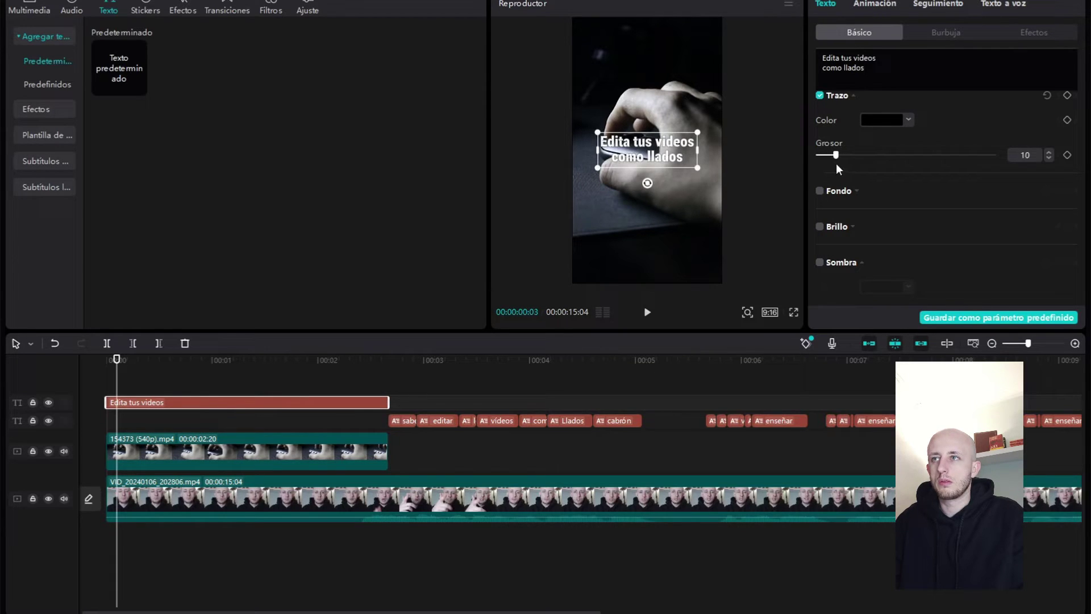
Enable the title's shadow, set its opacity to 100% and increase its blur.
{"action": "scroll", "coordinate": [891, 194], "scroll_direction": "down", "scroll_amount": 3}
{"action": "scroll", "coordinate": [888, 186], "scroll_direction": "up", "scroll_amount": 1}
{"action": "scroll", "coordinate": [868, 200], "scroll_direction": "down", "scroll_amount": 2}
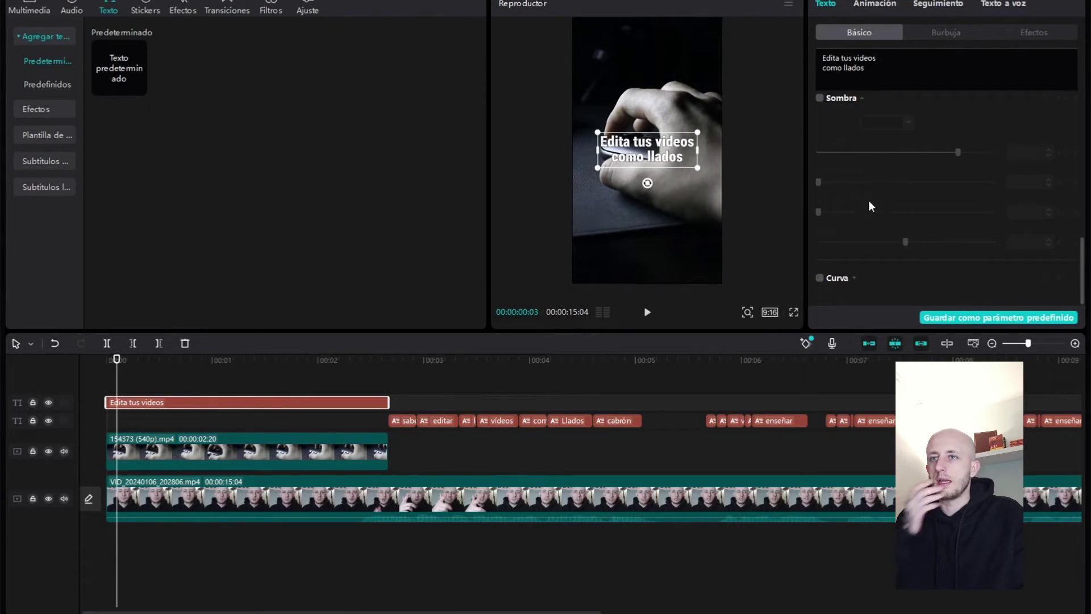
{"action": "left_click", "coordinate": [830, 99]}
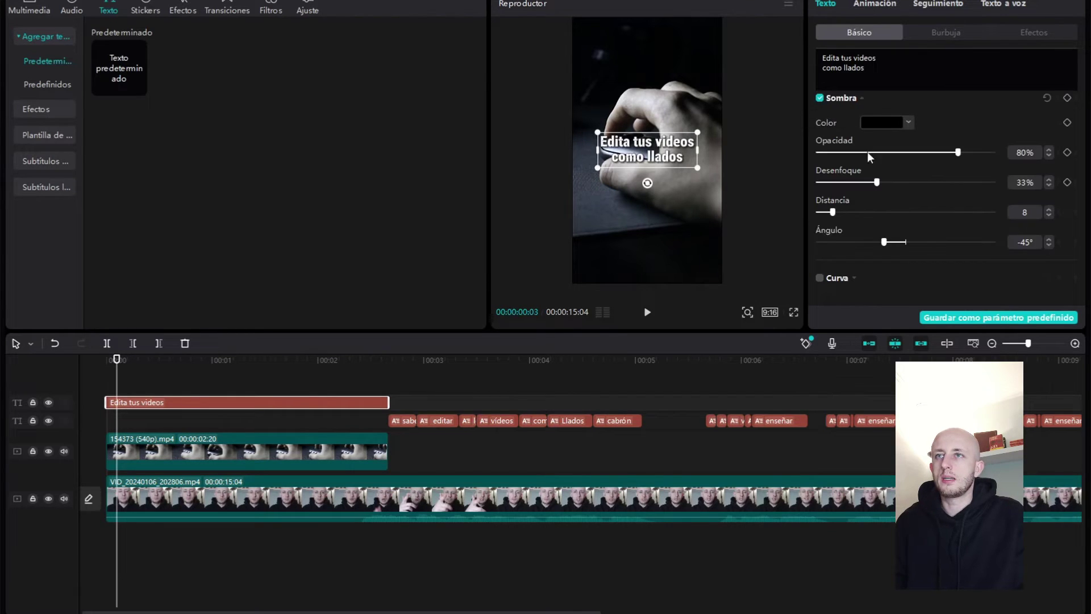
{"action": "left_click_drag", "start_coordinate": [959, 152], "coordinate": [1020, 149]}
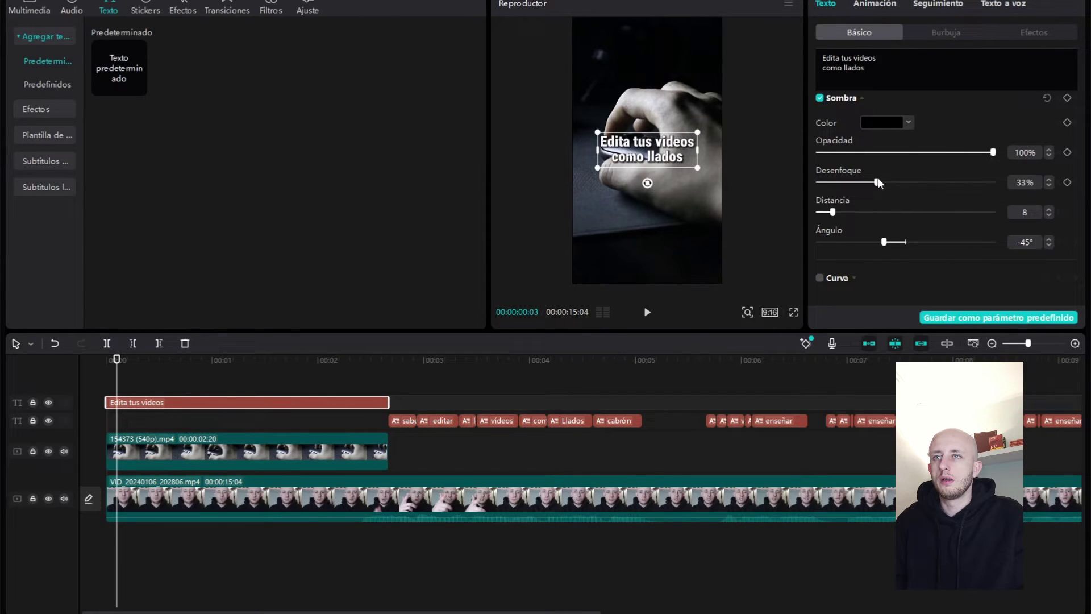
{"action": "left_click_drag", "start_coordinate": [894, 181], "coordinate": [991, 182]}
Capitalise the last word of the title's second line so it reads "como Llados".
{"action": "scroll", "coordinate": [962, 220], "scroll_direction": "up", "scroll_amount": 10}
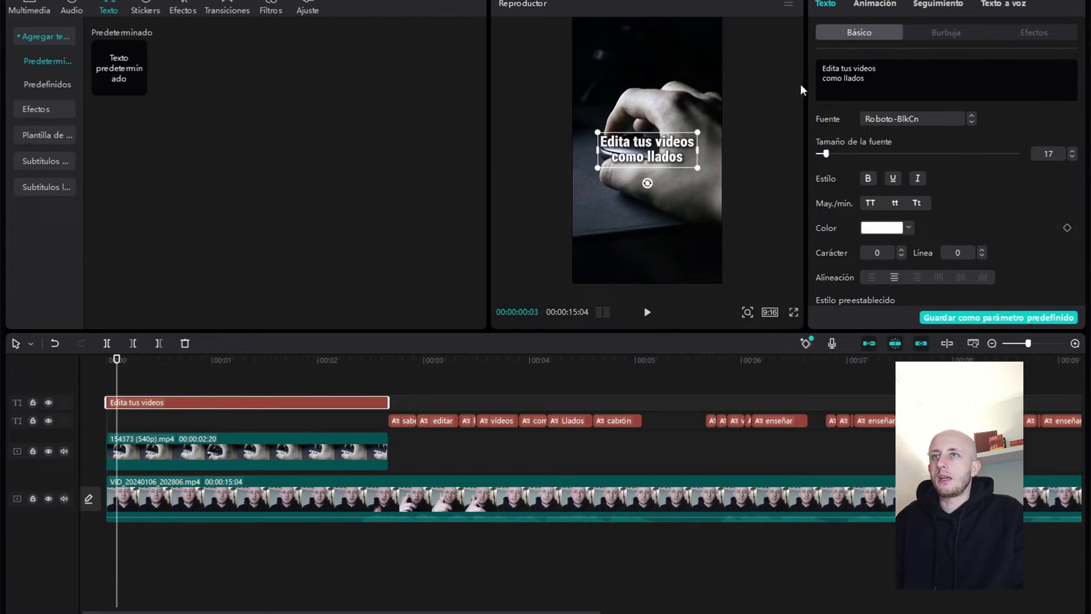
{"action": "left_click_drag", "start_coordinate": [865, 79], "coordinate": [819, 81]}
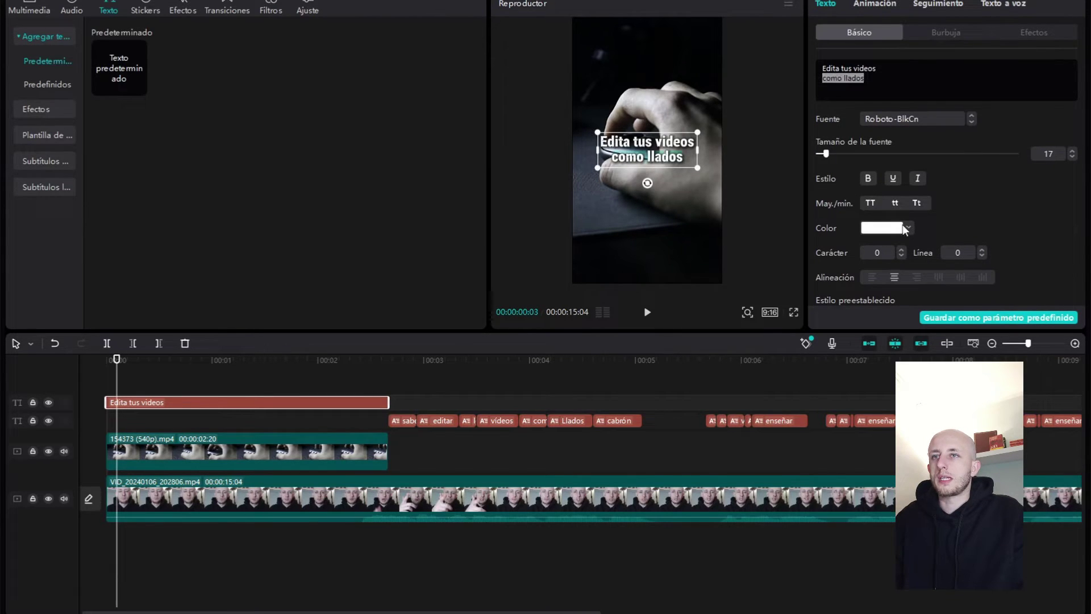
{"action": "left_click", "coordinate": [859, 82]}
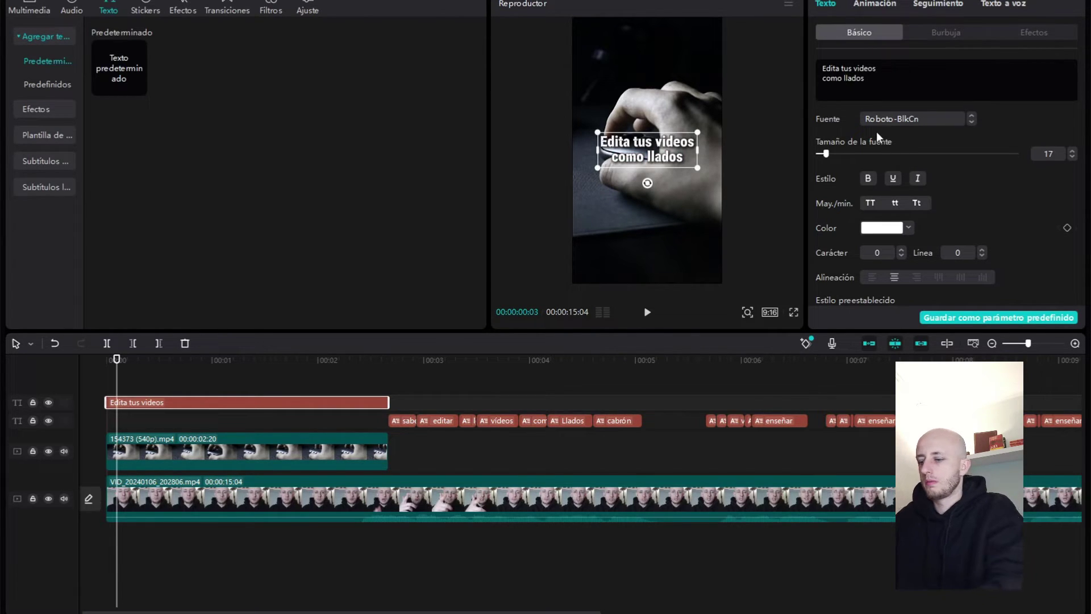
{"action": "key", "text": "BackSpace"}
{"action": "type", "text": "L"}
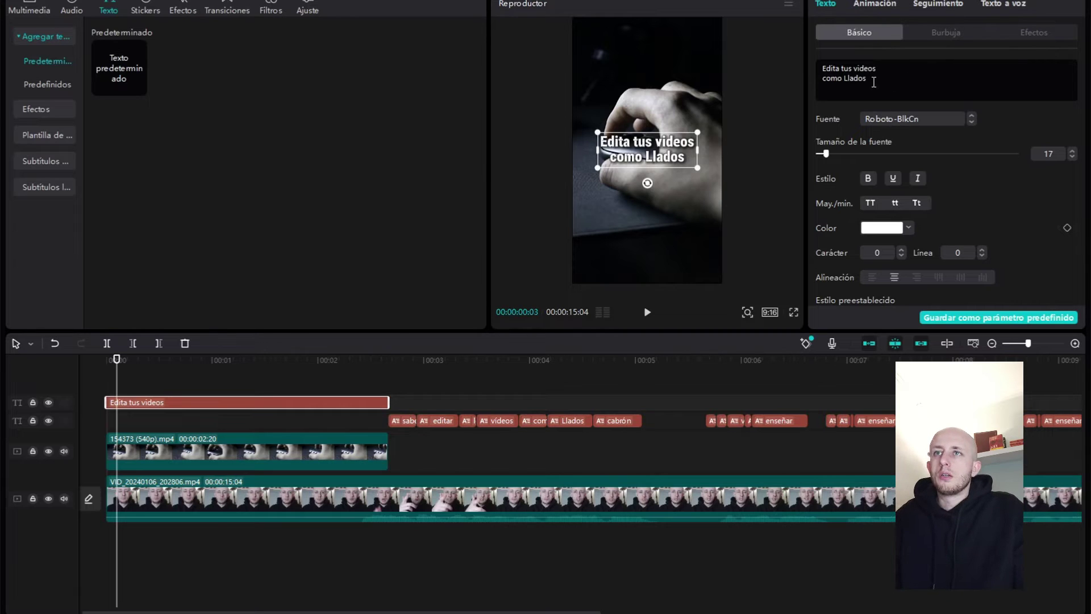
Change the colour of only the "como Llados" line to bright green, hex 4AFF00.
{"action": "left_click_drag", "start_coordinate": [873, 79], "coordinate": [831, 80]}
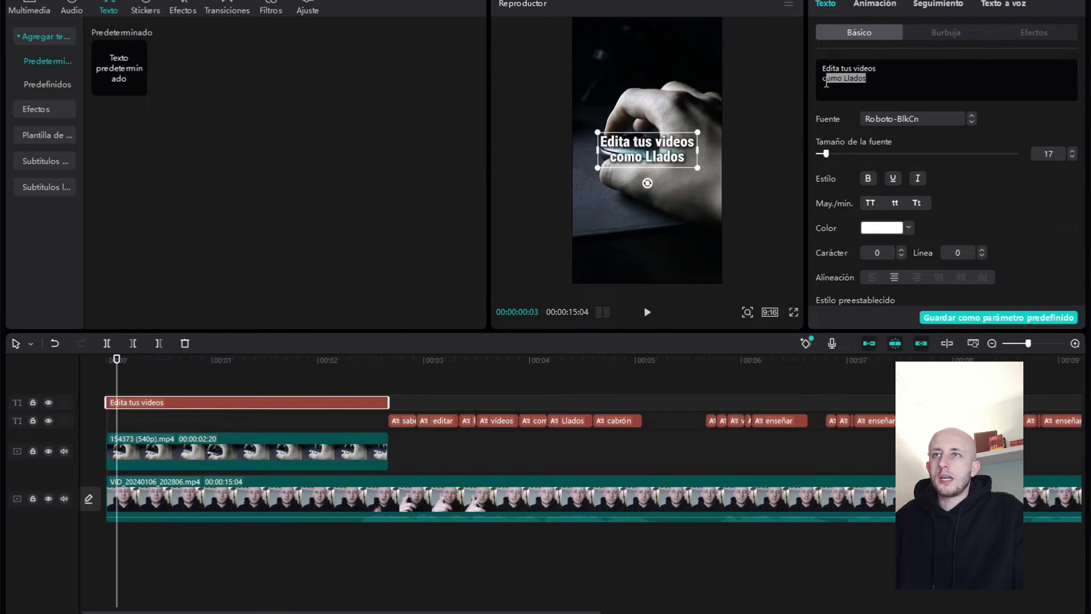
{"action": "left_click", "coordinate": [825, 83]}
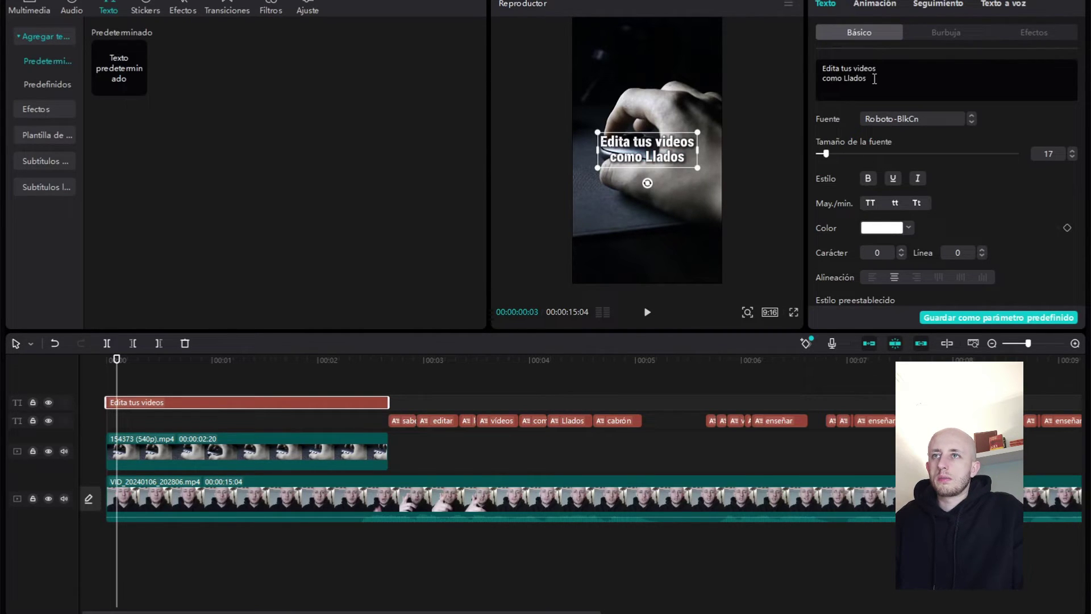
{"action": "left_click_drag", "start_coordinate": [875, 79], "coordinate": [823, 80]}
{"action": "left_click", "coordinate": [893, 232]}
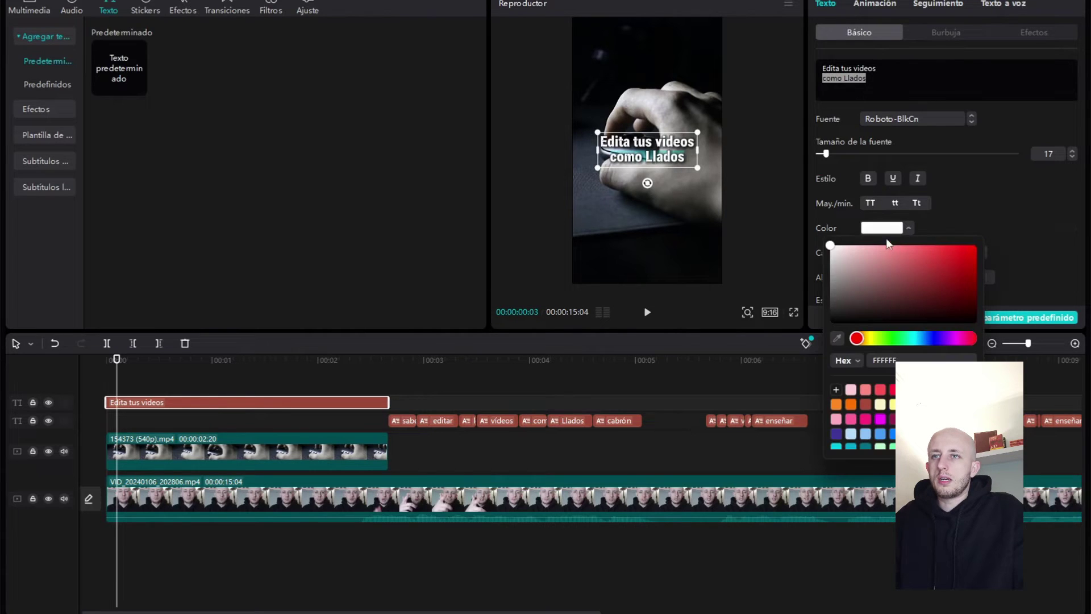
{"action": "left_click", "coordinate": [894, 339]}
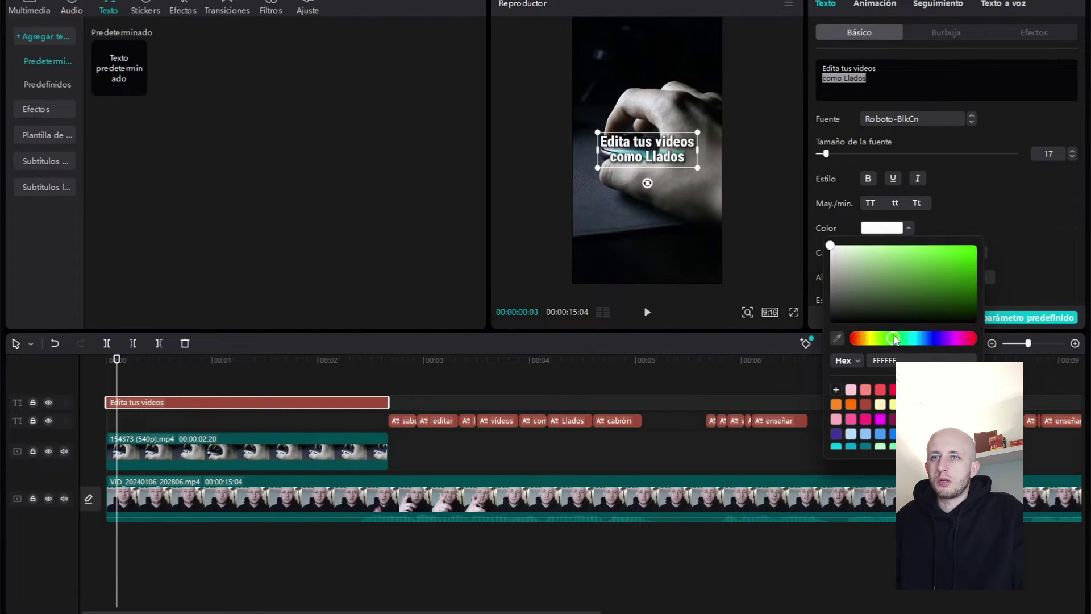
{"action": "left_click_drag", "start_coordinate": [966, 255], "coordinate": [976, 245]}
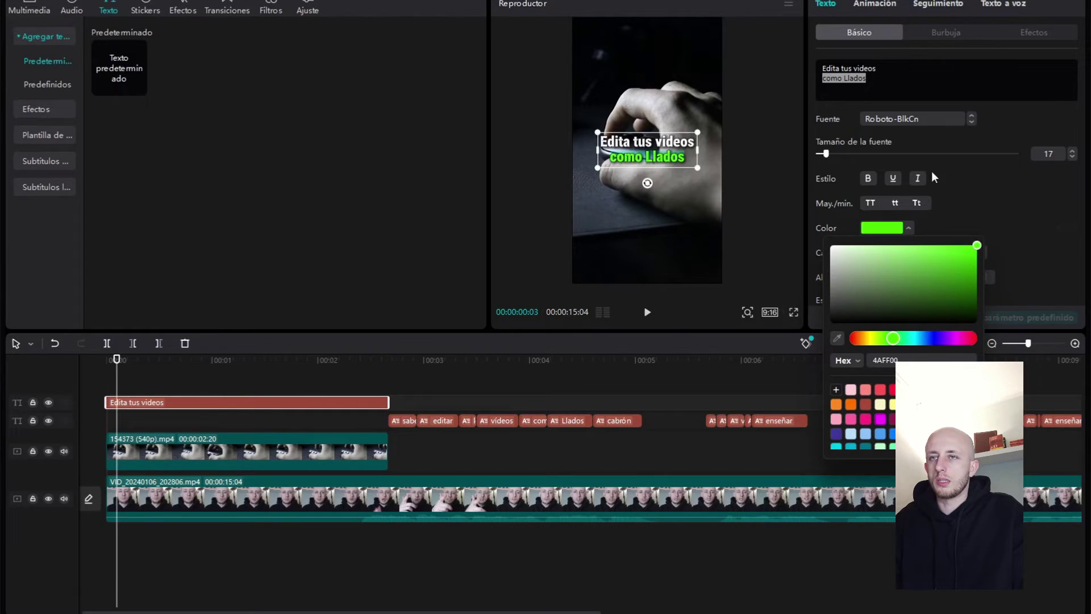
{"action": "left_click", "coordinate": [974, 88]}
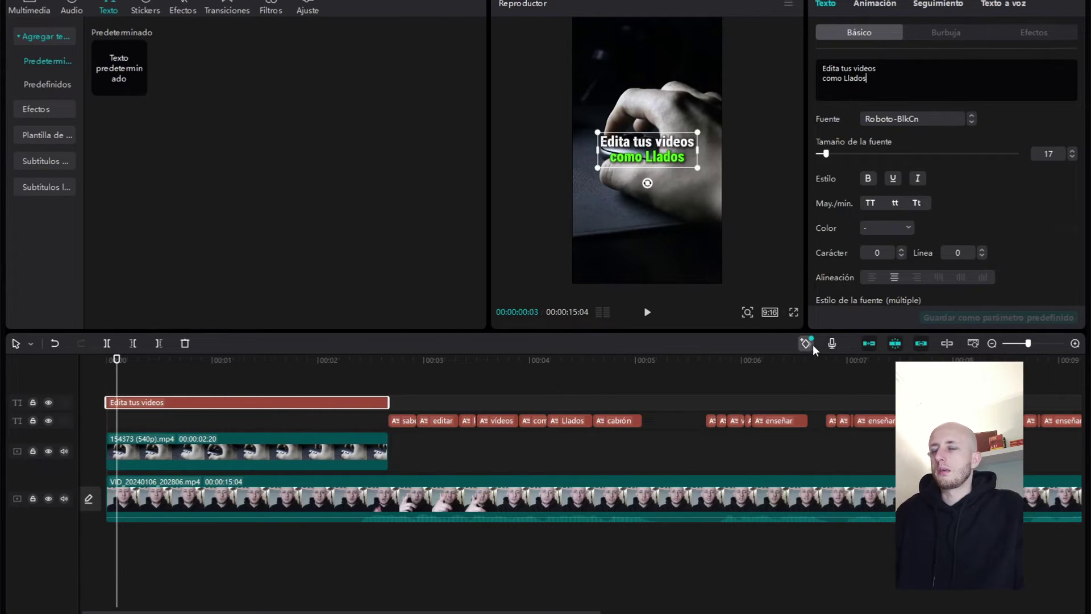
Play the video from the start of the timeline to review the title and subtitles.
{"action": "left_click", "coordinate": [100, 367]}
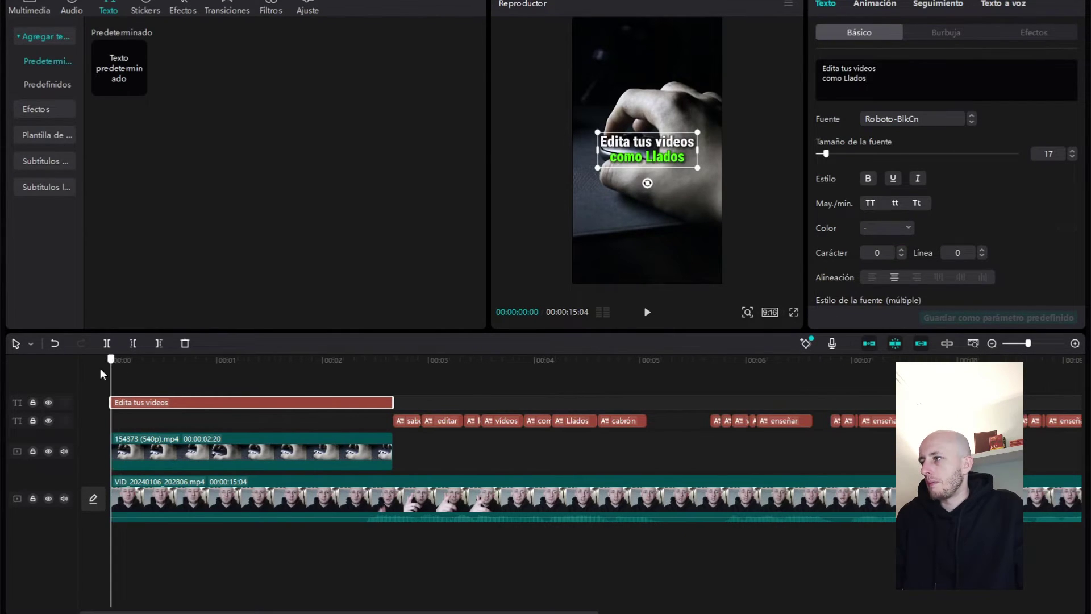
{"action": "key", "text": "space"}
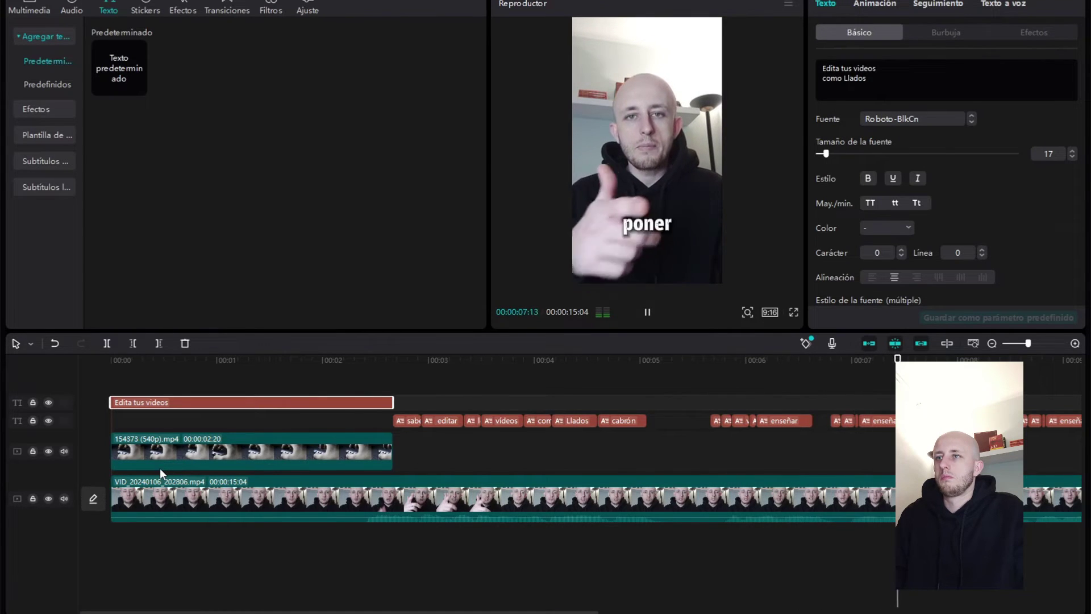
{"action": "key", "text": "space"}
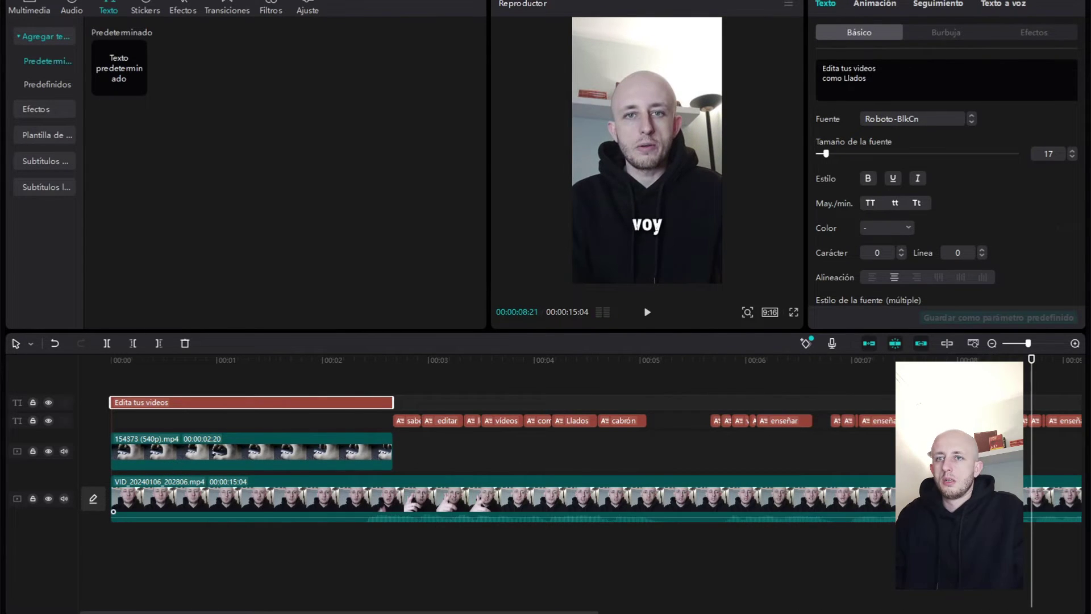
{"action": "scroll", "coordinate": [596, 443], "scroll_direction": "down", "scroll_amount": 4}
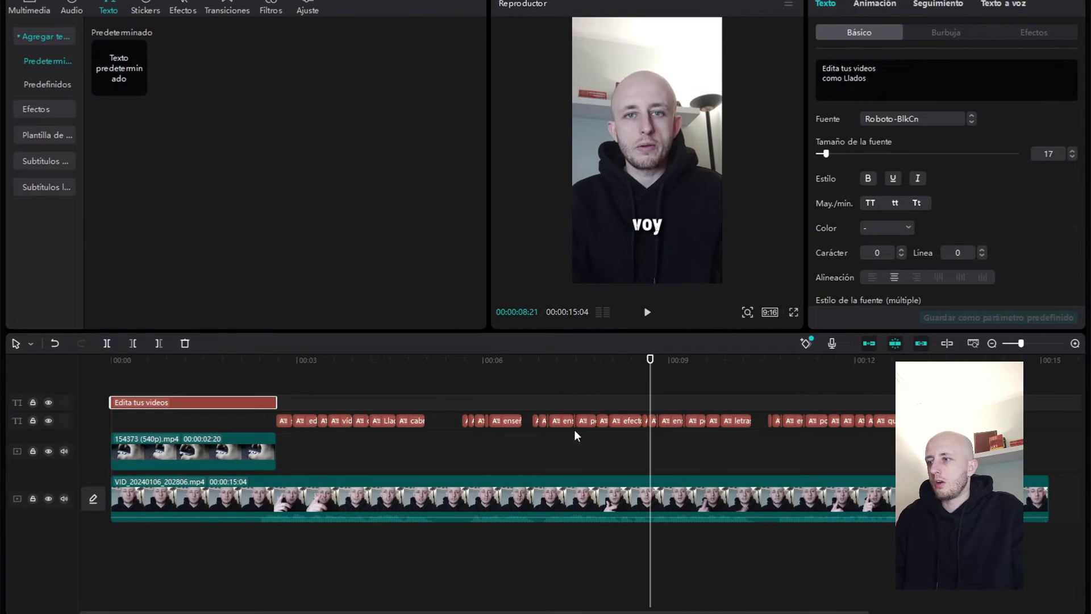
Search the music library for "phonk", preview Edit Phonk (Slowed) and place it at the timeline start beneath the main video.
{"action": "left_click", "coordinate": [71, 6]}
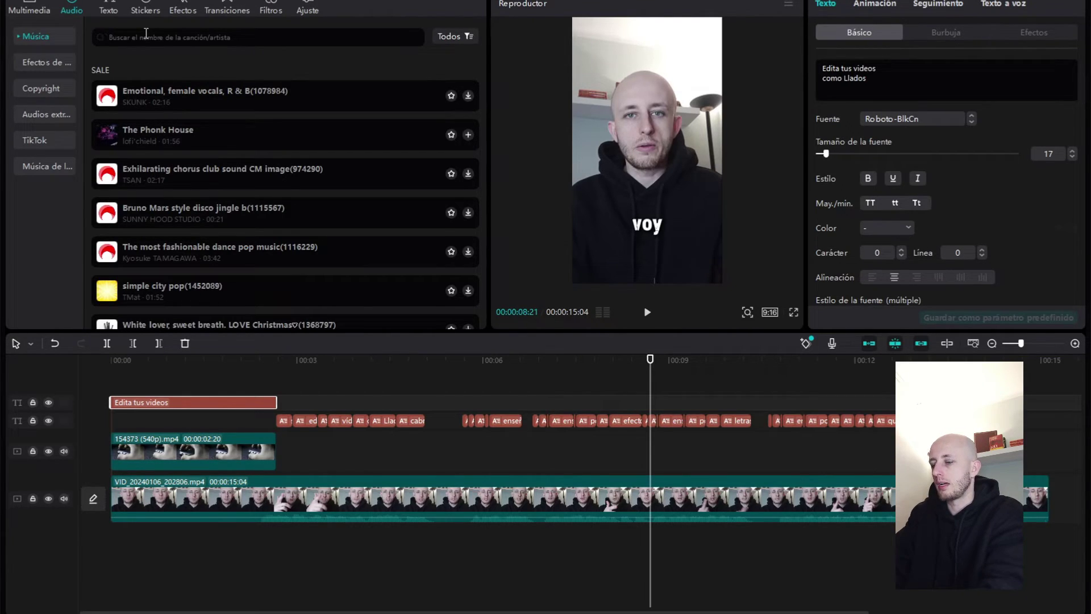
{"action": "type", "text": "phonk"}
{"action": "key", "text": "Return"}
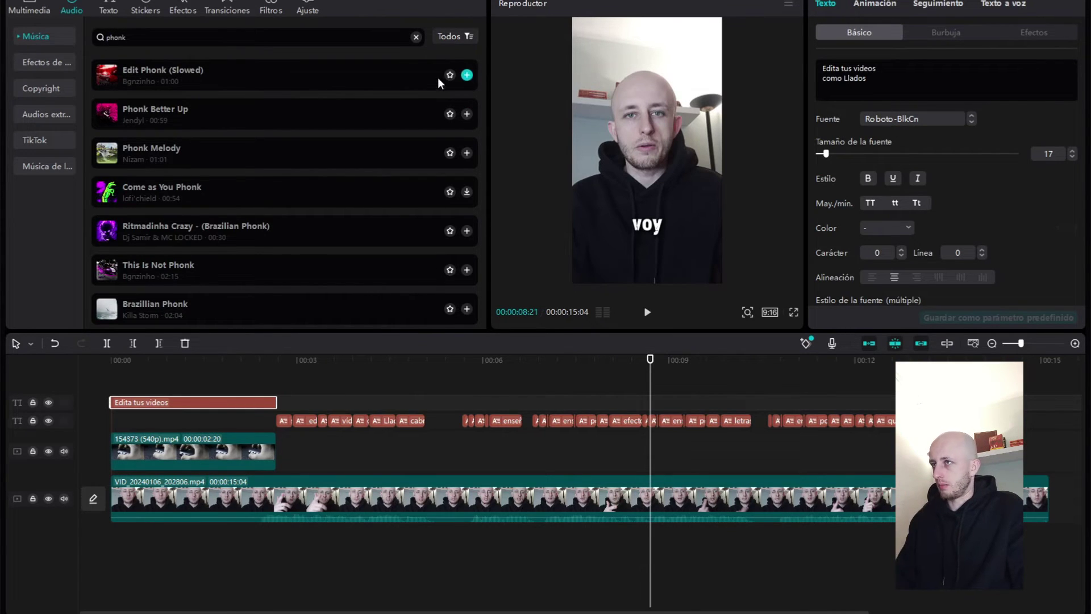
{"action": "left_click", "coordinate": [378, 78]}
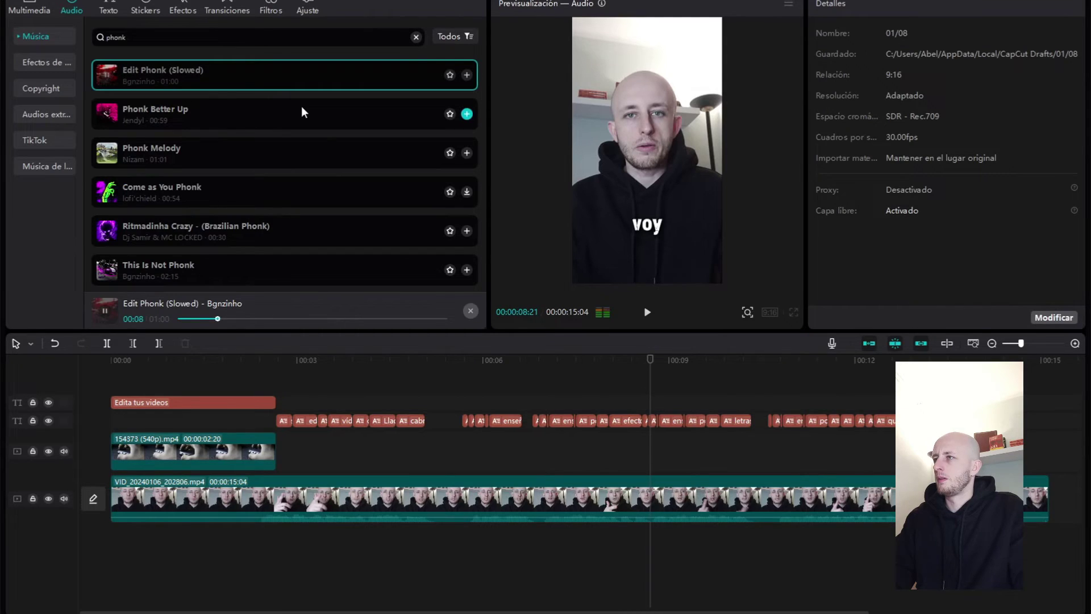
{"action": "left_click", "coordinate": [647, 314]}
{"action": "left_click", "coordinate": [645, 312]}
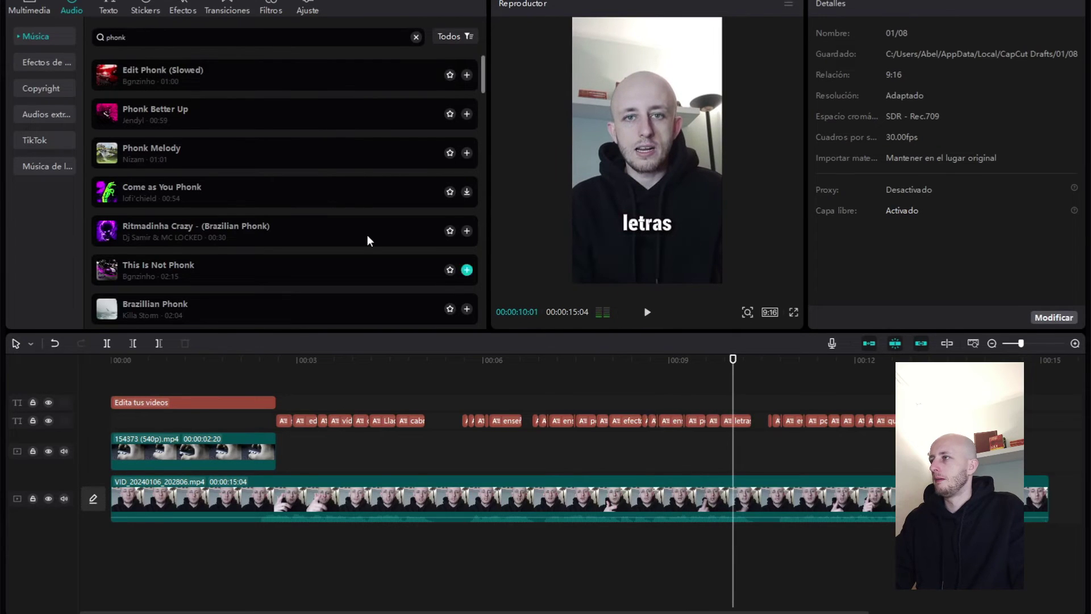
{"action": "left_click_drag", "start_coordinate": [209, 83], "coordinate": [110, 548]}
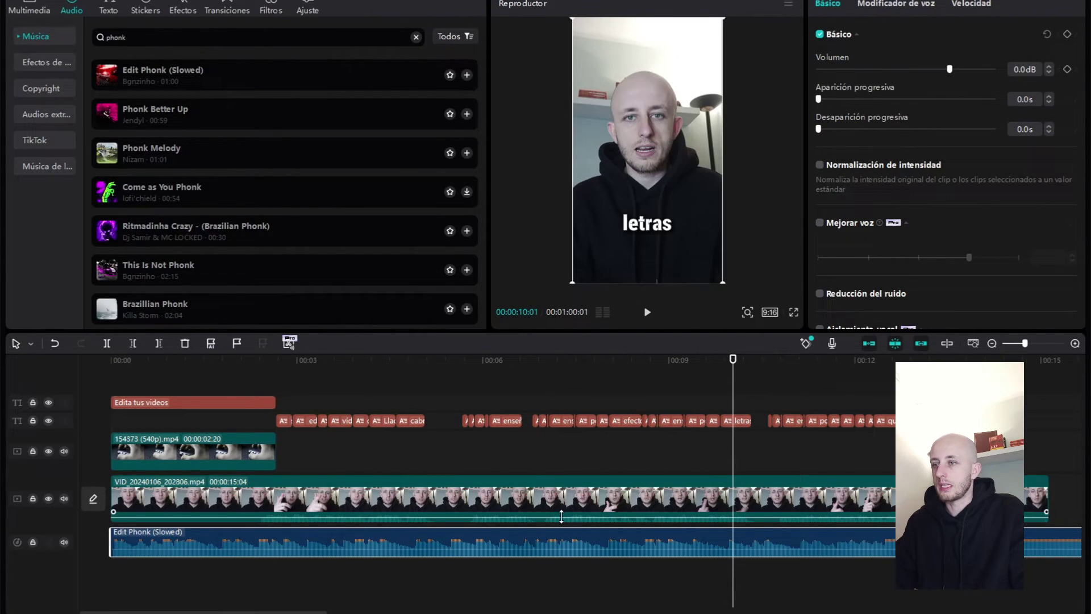
Raise the volume of VID_20240106_202806.mp4 to 7.7 dB and enable noise reduction on it.
{"action": "left_click_drag", "start_coordinate": [561, 516], "coordinate": [504, 516]}
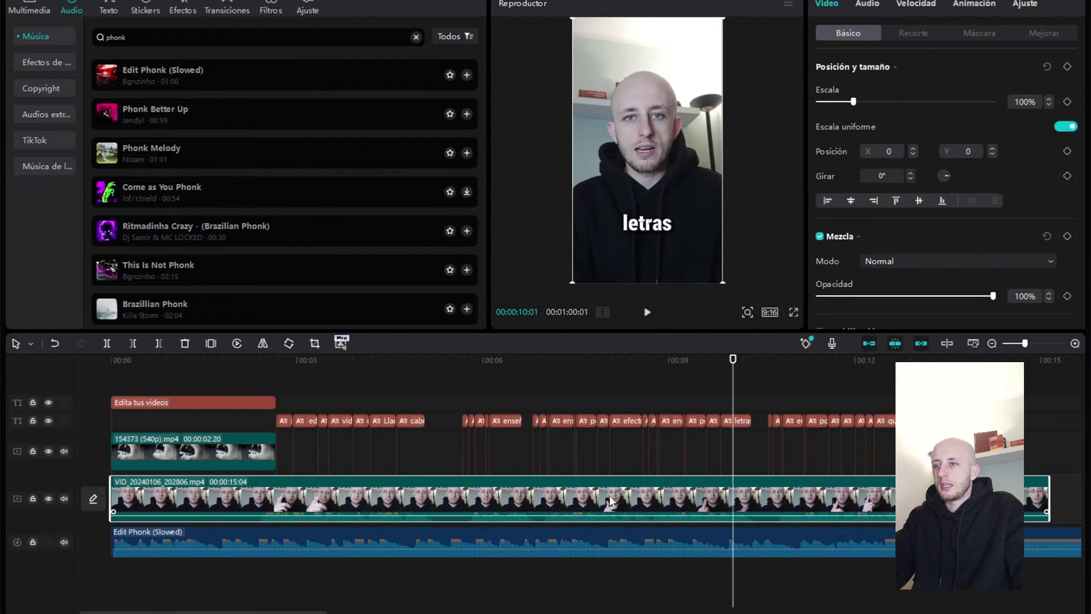
{"action": "left_click", "coordinate": [865, 6]}
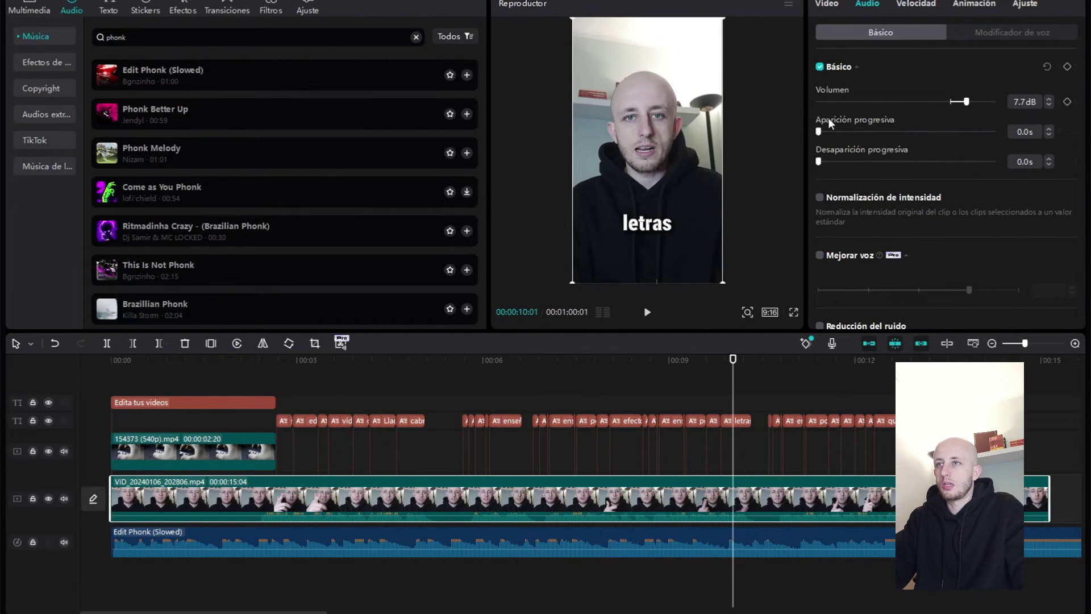
{"action": "scroll", "coordinate": [887, 145], "scroll_direction": "down", "scroll_amount": 3}
{"action": "scroll", "coordinate": [852, 25], "scroll_direction": "up", "scroll_amount": 3}
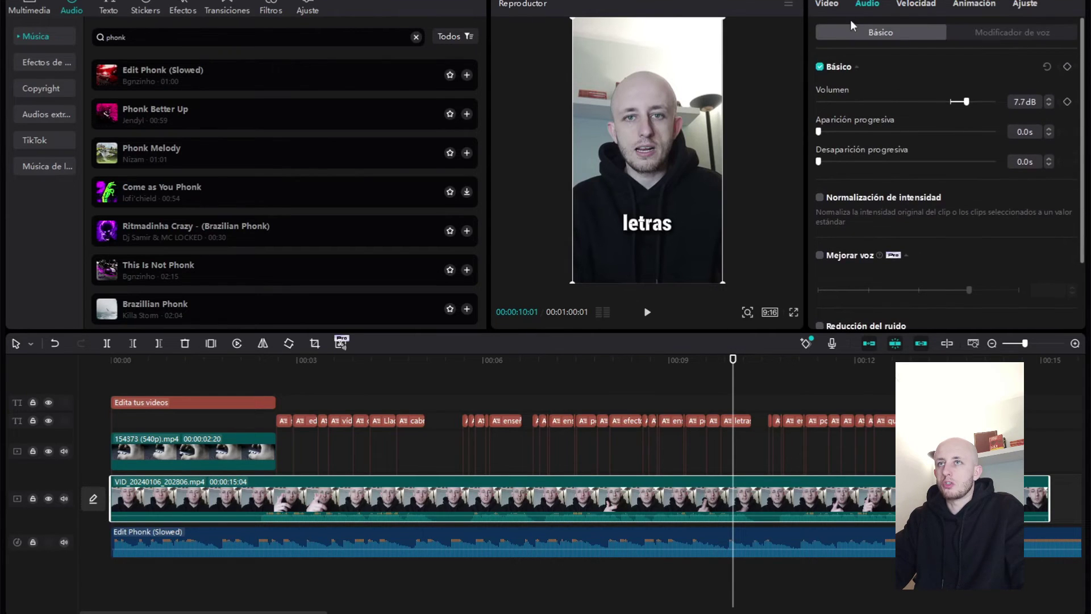
{"action": "scroll", "coordinate": [970, 224], "scroll_direction": "down", "scroll_amount": 2}
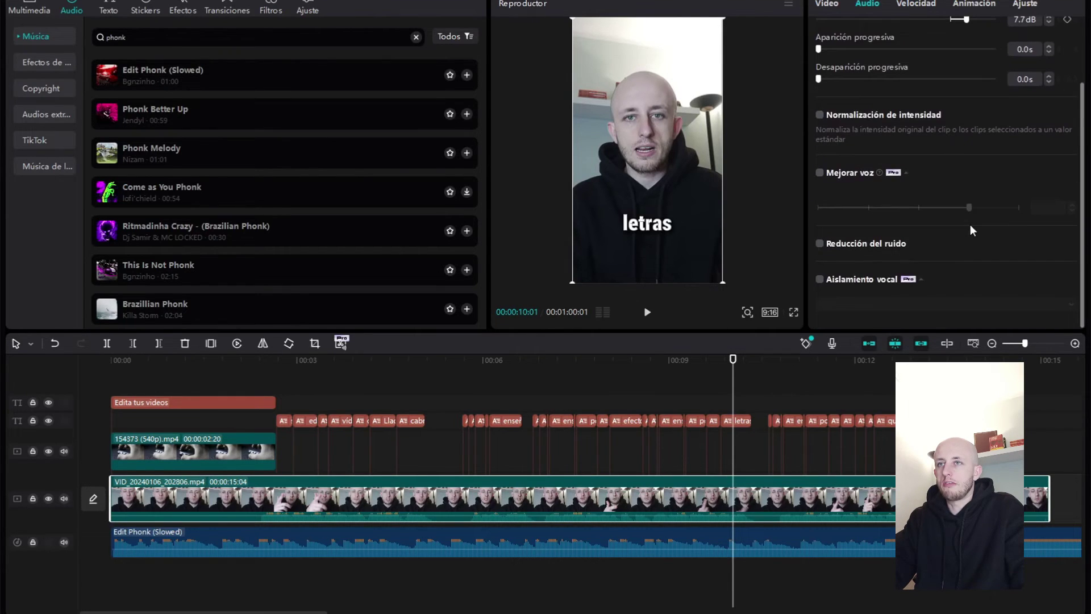
{"action": "left_click", "coordinate": [819, 244]}
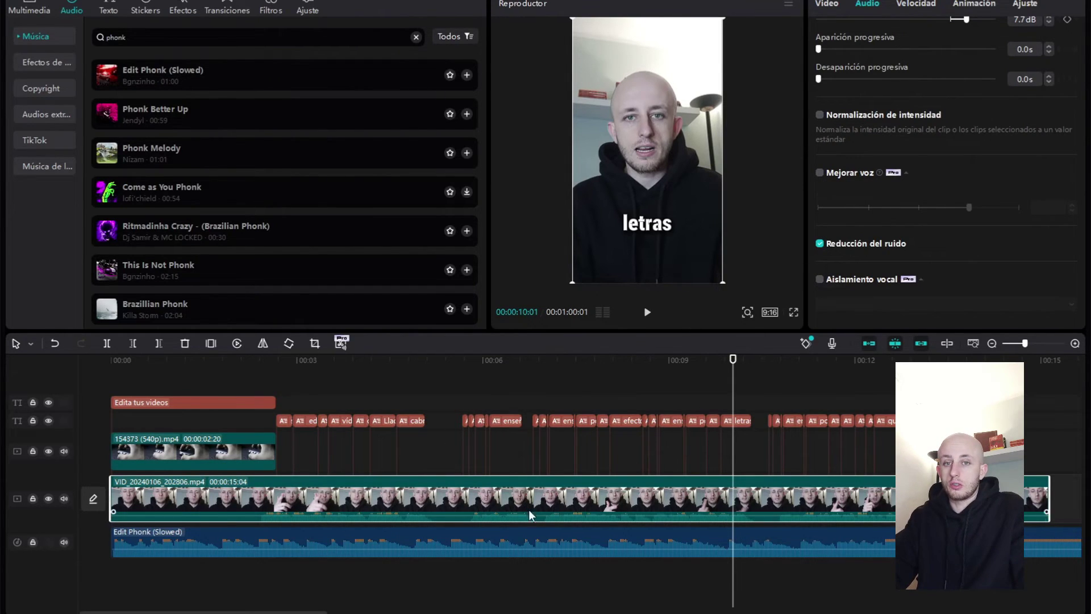
Lower the Edit Phonk (Slowed) volume to -16.0 dB and play the video to check the balance with the voice.
{"action": "left_click", "coordinate": [517, 540]}
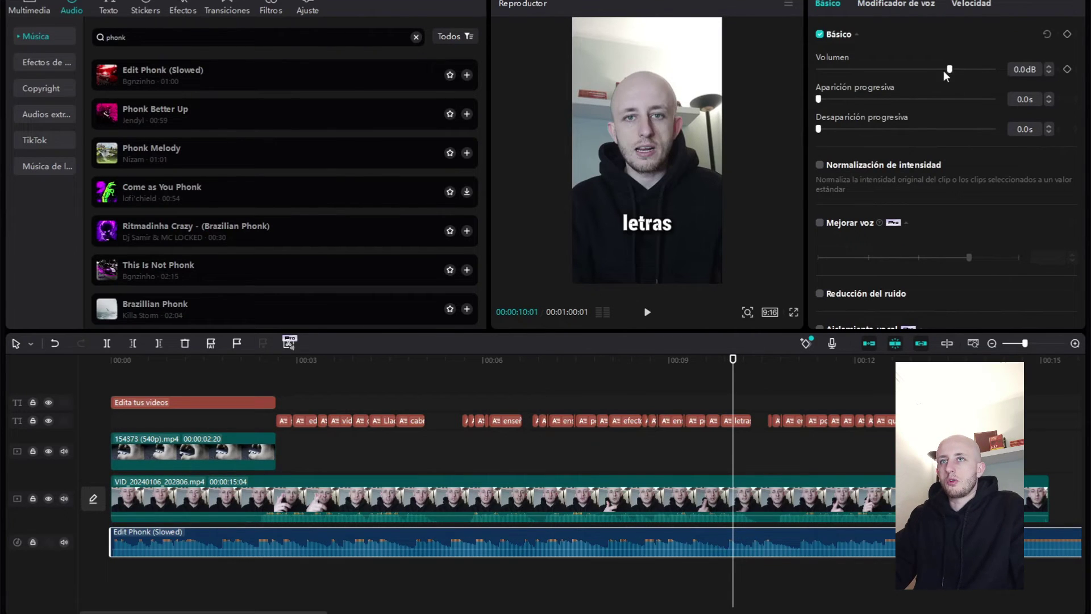
{"action": "left_click_drag", "start_coordinate": [946, 69], "coordinate": [912, 76]}
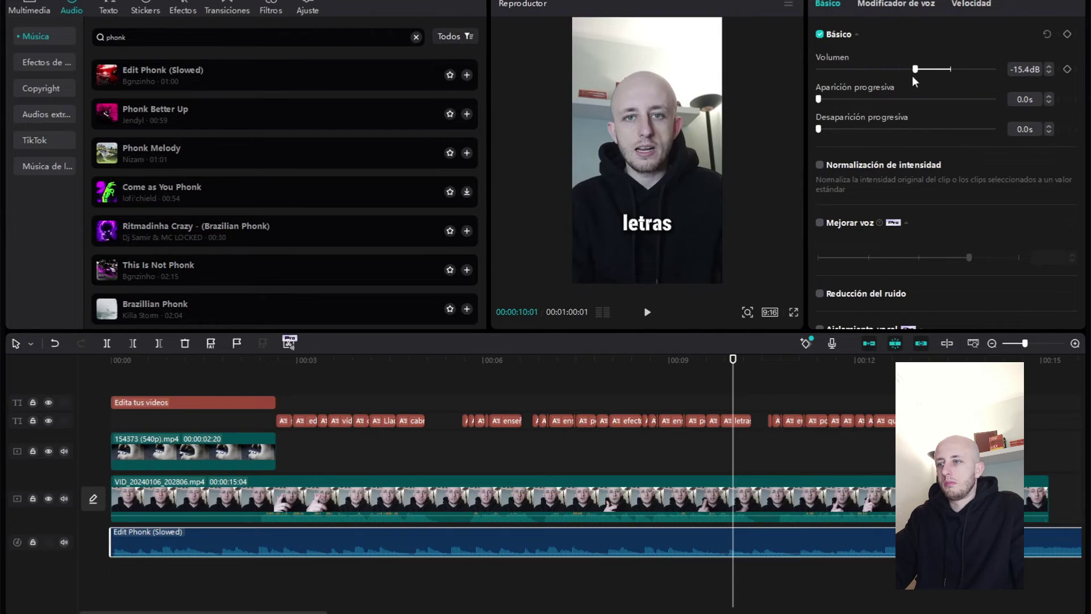
{"action": "left_click", "coordinate": [285, 369]}
{"action": "key", "text": "space"}
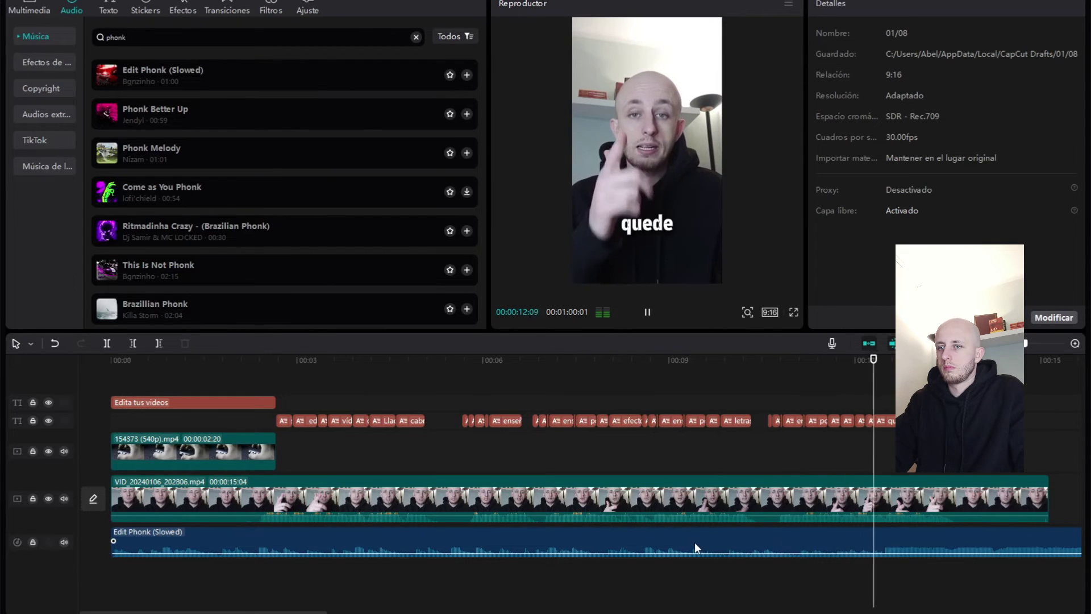
{"action": "key", "text": "space"}
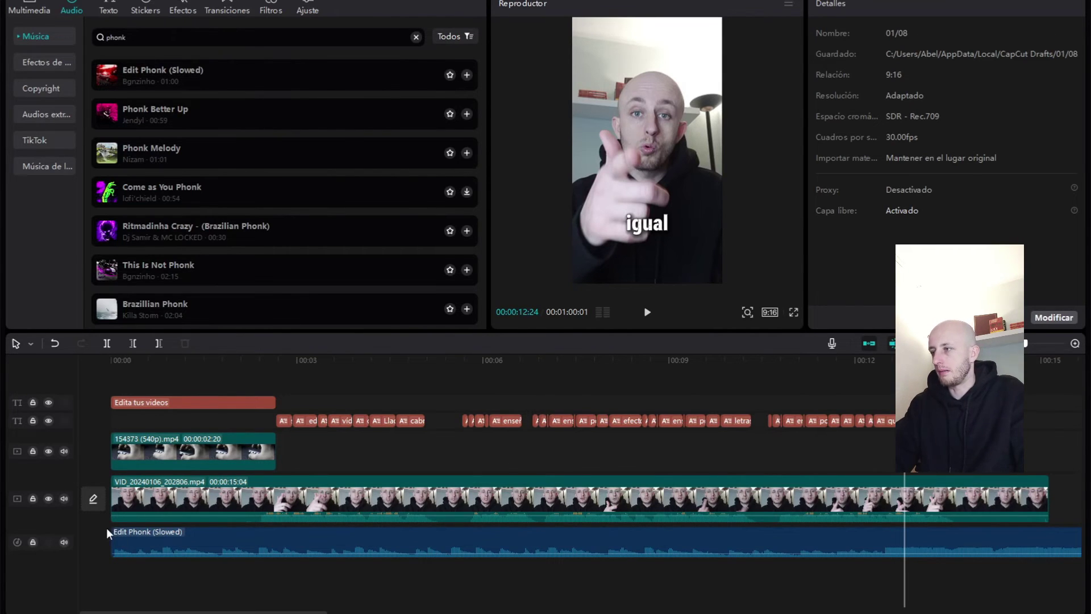
Trim the beginning of the Edit Phonk (Slowed) music clip and move it back to the timeline start.
{"action": "mouse_move", "coordinate": [112, 543]}
{"action": "left_mouse_down"}
{"action": "mouse_move", "coordinate": [267, 562]}
{"action": "mouse_move", "coordinate": [823, 565]}
{"action": "mouse_move", "coordinate": [93, 543]}
{"action": "left_mouse_up"}
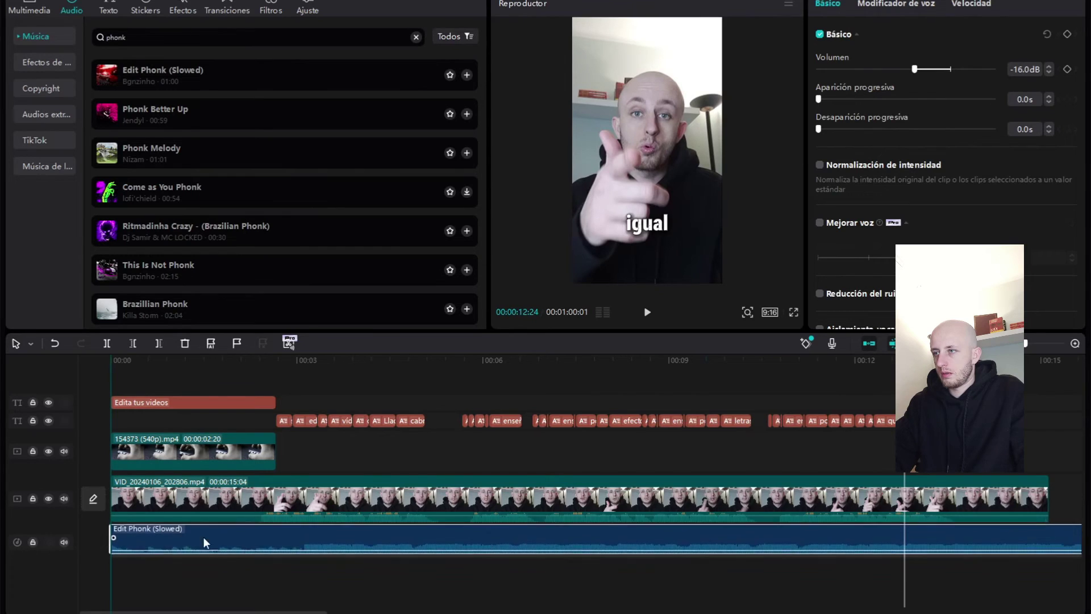
{"action": "left_click_drag", "start_coordinate": [204, 537], "coordinate": [431, 527]}
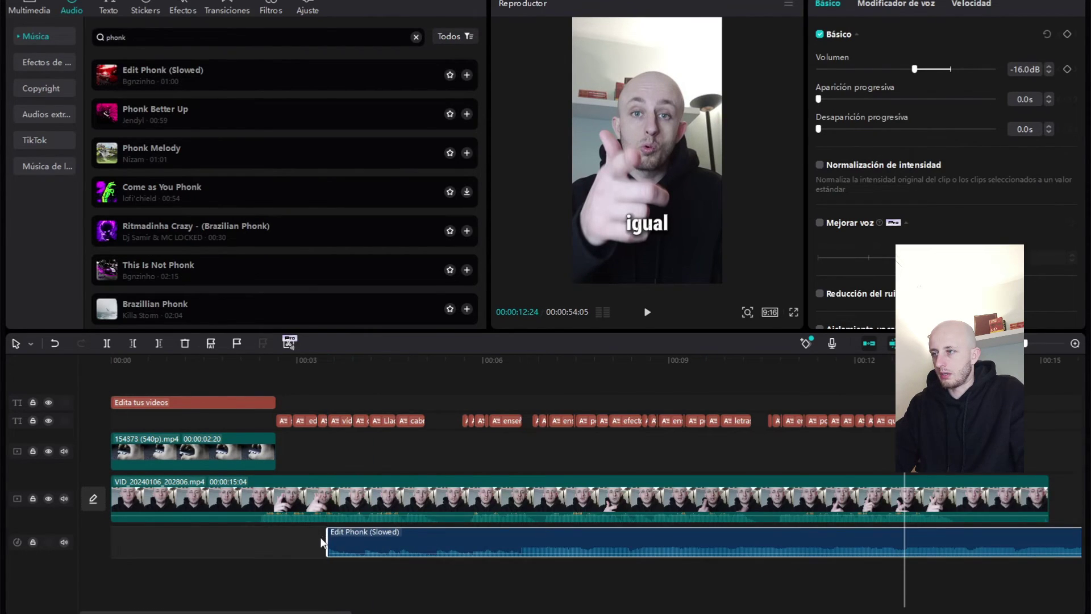
{"action": "left_click_drag", "start_coordinate": [351, 529], "coordinate": [134, 529]}
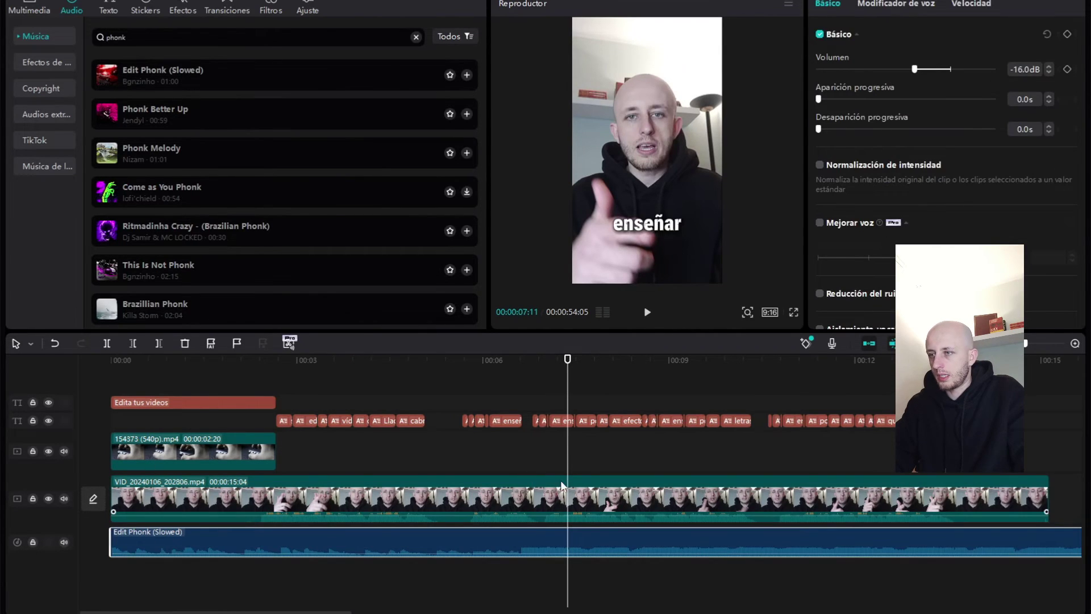
Fine-tune the start of the music clip so its beat change falls at about 00:00:06:19, after the subtitle "enseñar".
{"action": "scroll", "coordinate": [529, 497], "scroll_direction": "up", "scroll_amount": 3}
{"action": "left_click", "coordinate": [506, 385]}
{"action": "left_click_drag", "start_coordinate": [507, 386], "coordinate": [501, 385]}
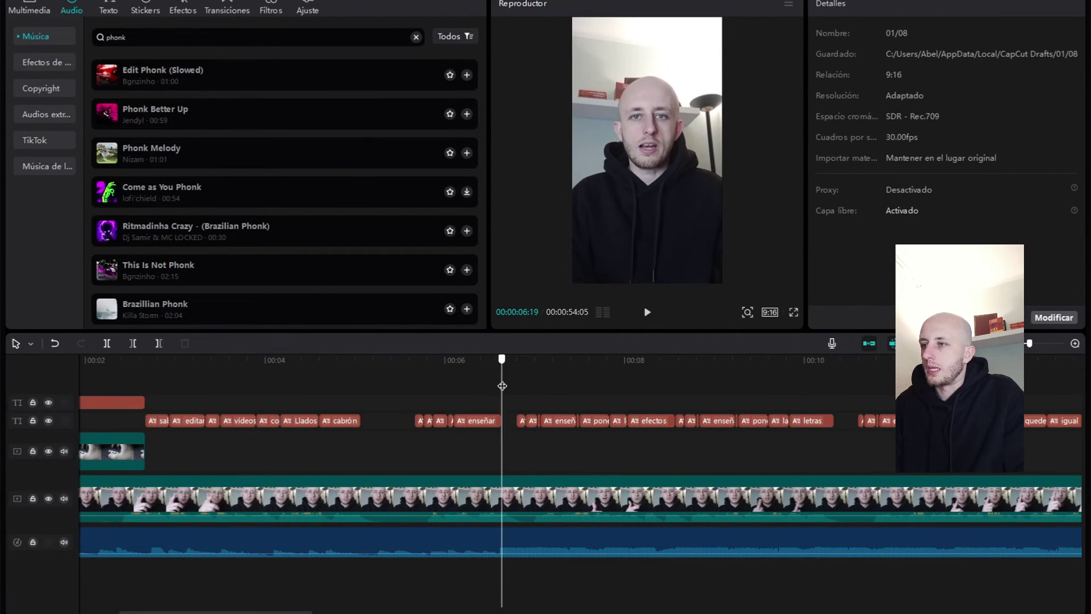
{"action": "left_click", "coordinate": [527, 543]}
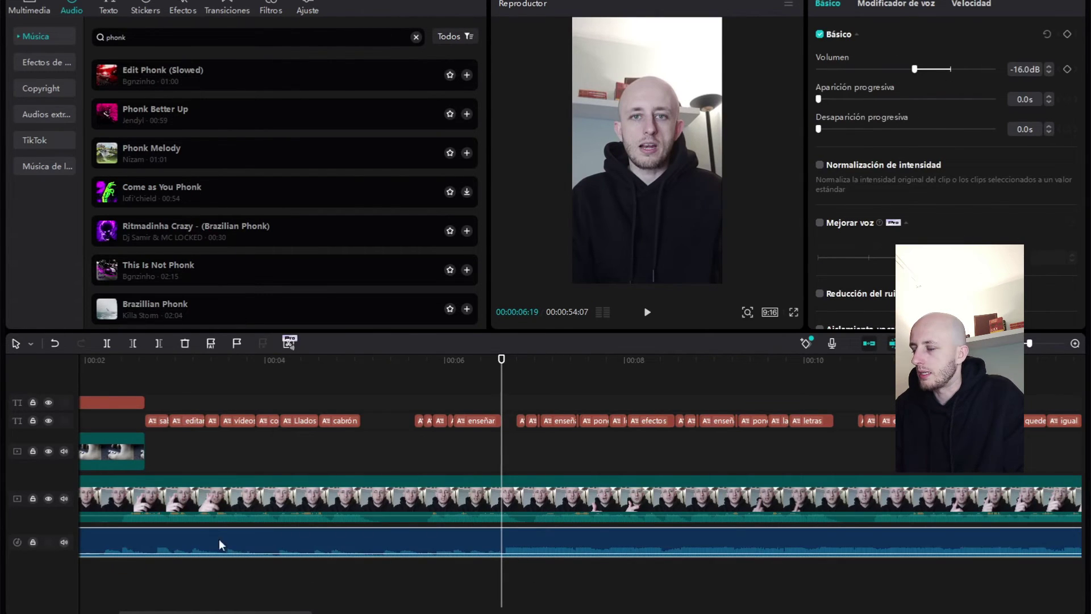
{"action": "scroll", "coordinate": [228, 537], "scroll_direction": "down", "scroll_amount": 3}
{"action": "scroll", "coordinate": [251, 534], "scroll_direction": "down", "scroll_amount": 1}
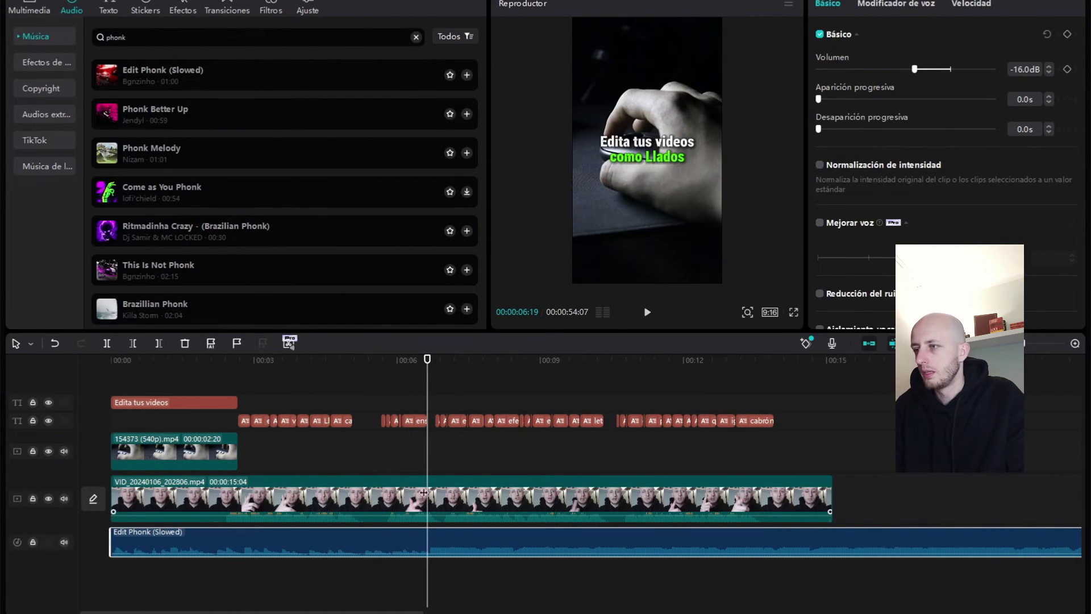
Split the main video VID_20240106_202806.mp4 at 00:00:06:21, where the music's beat changes.
{"action": "scroll", "coordinate": [526, 463], "scroll_direction": "up", "scroll_amount": 3}
{"action": "scroll", "coordinate": [526, 474], "scroll_direction": "up", "scroll_amount": 1}
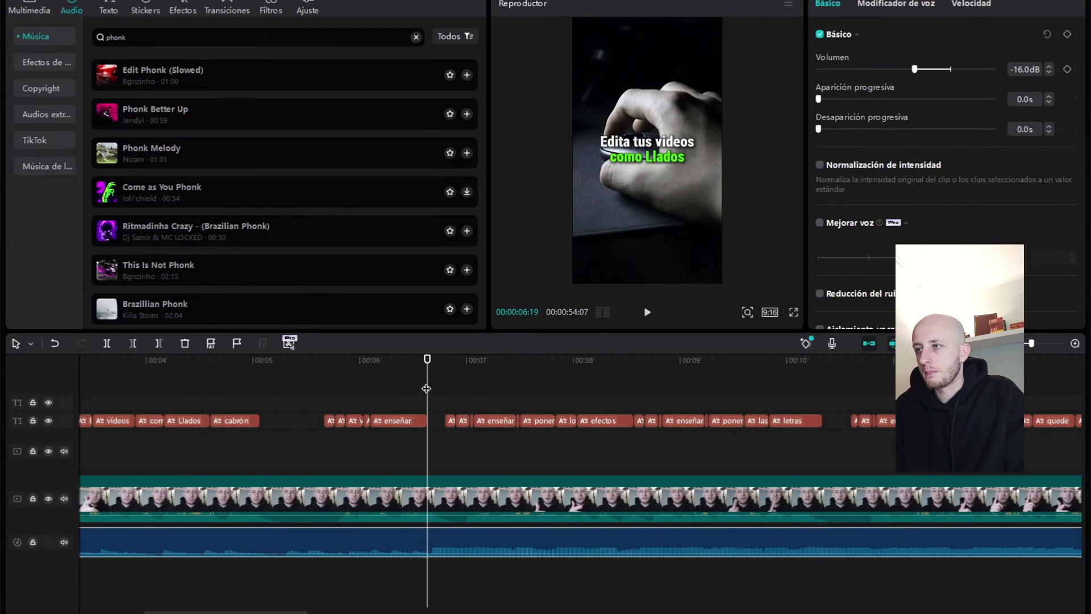
{"action": "left_click_drag", "start_coordinate": [426, 388], "coordinate": [435, 393]}
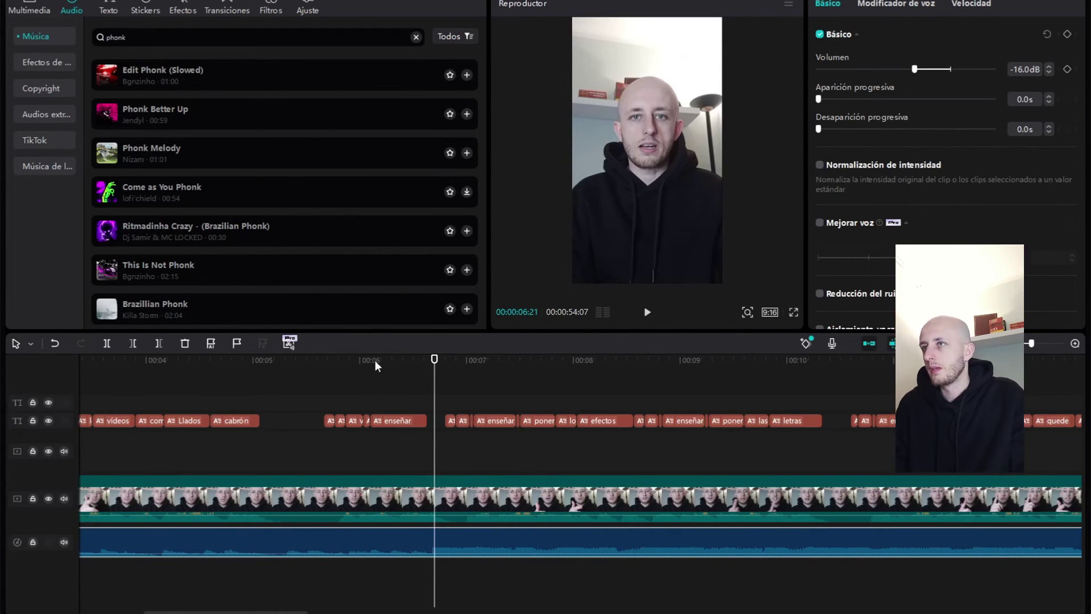
{"action": "left_click", "coordinate": [458, 503]}
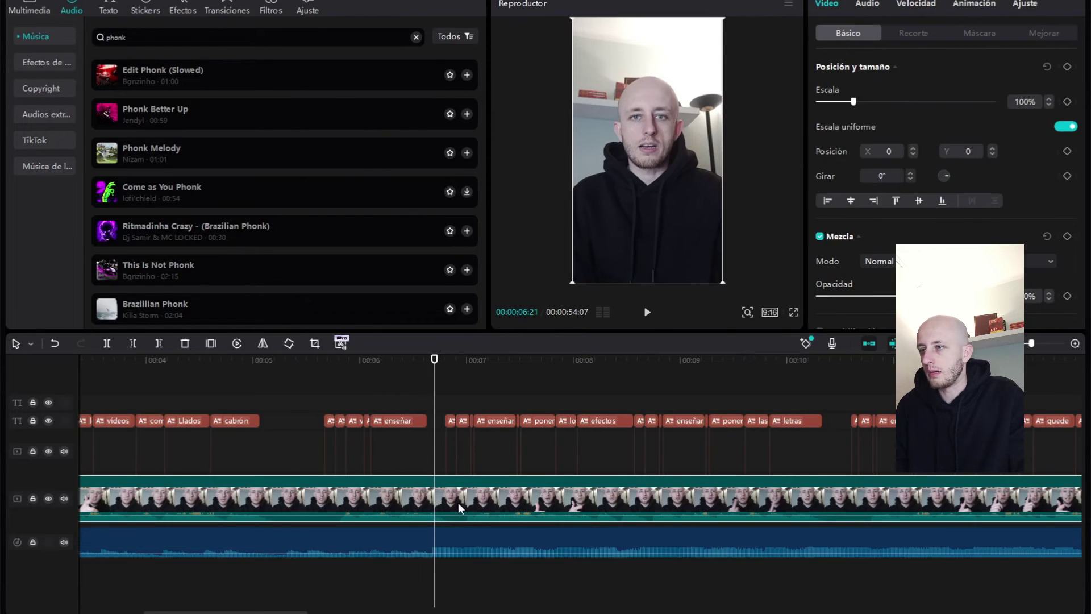
{"action": "left_click", "coordinate": [104, 347]}
{"action": "left_click", "coordinate": [106, 343]}
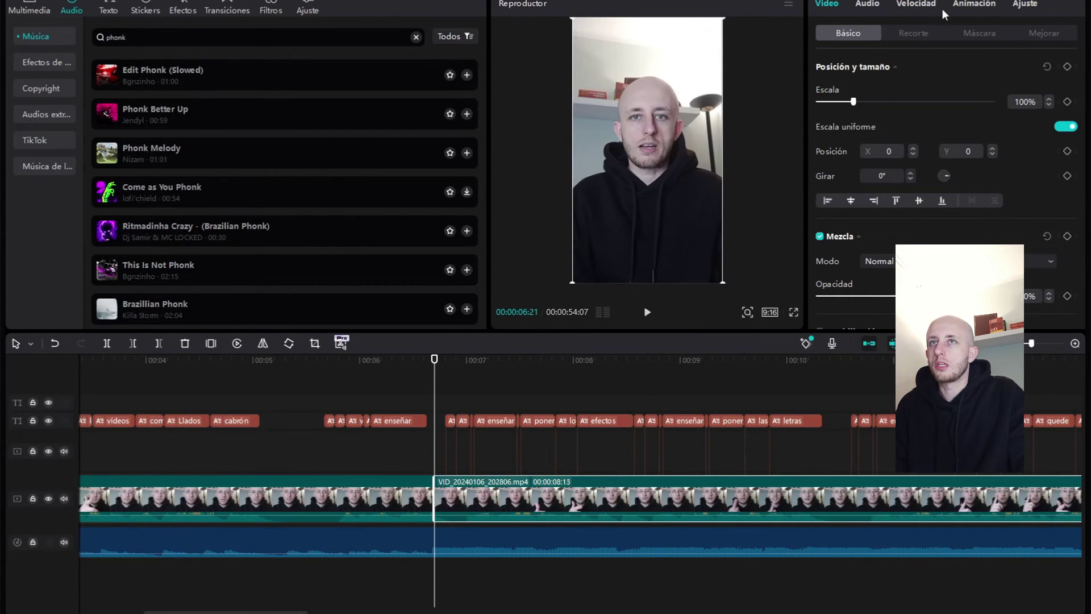
Apply the "Sacu...ente" entrance animation to the main video segment that starts at 00:00:06:21.
{"action": "left_click", "coordinate": [980, 6]}
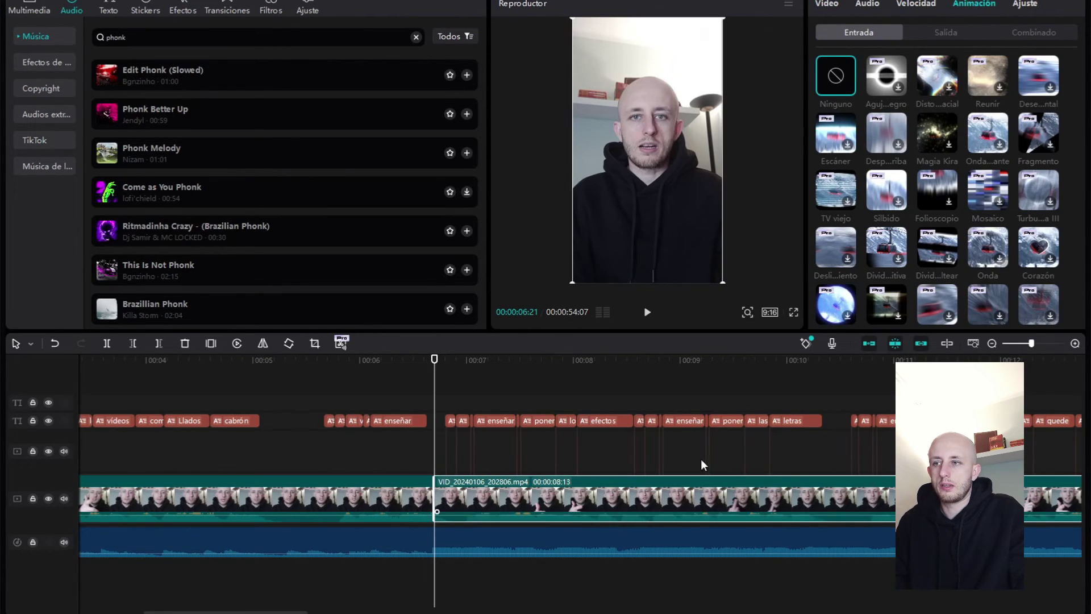
{"action": "left_click", "coordinate": [383, 500]}
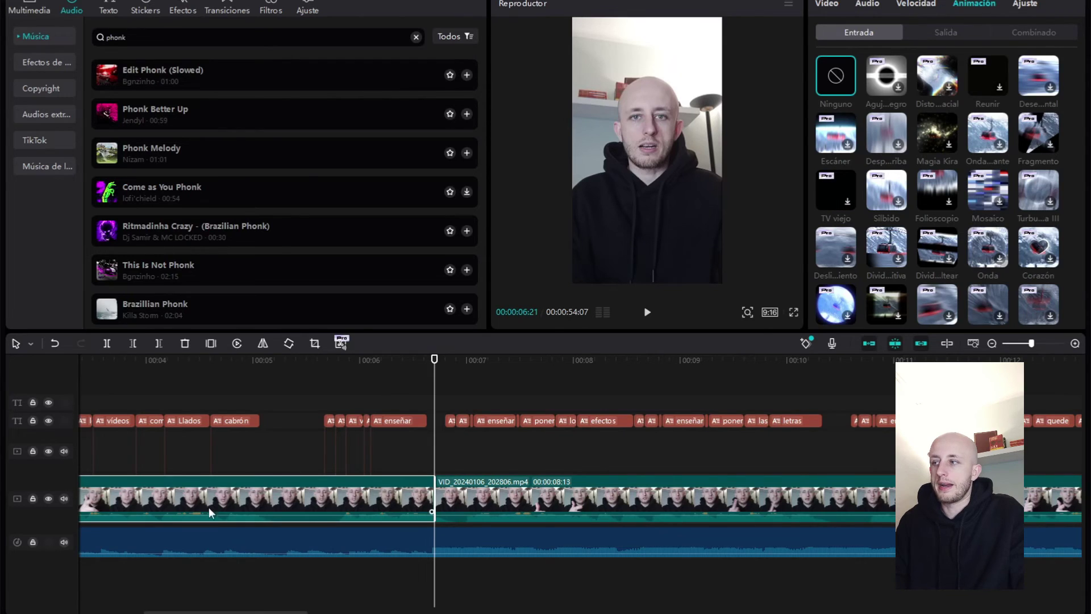
{"action": "left_click", "coordinate": [502, 500]}
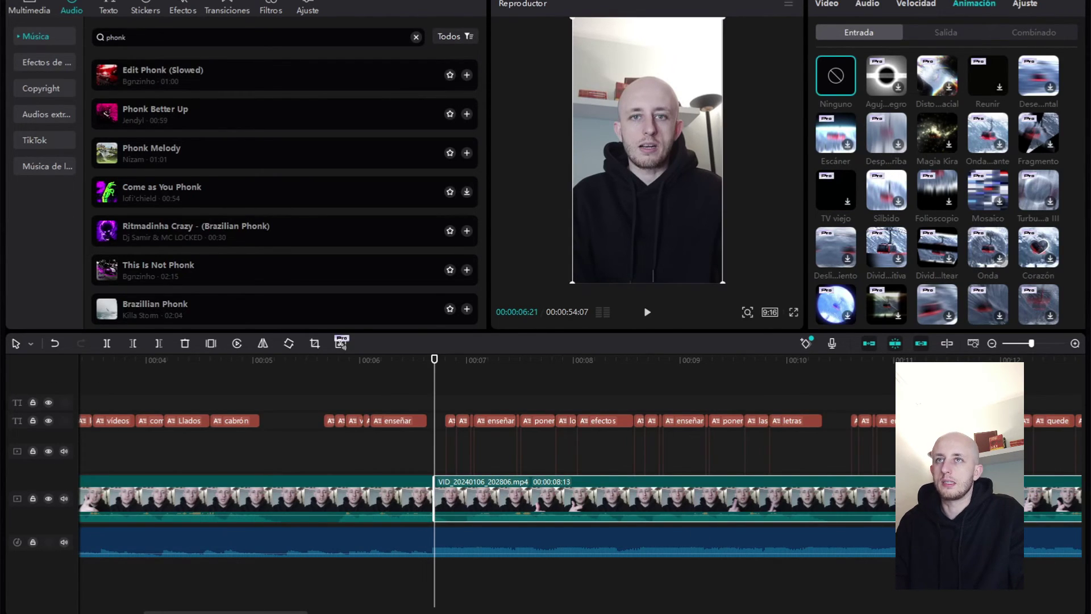
{"action": "scroll", "coordinate": [974, 197], "scroll_direction": "down", "scroll_amount": 1}
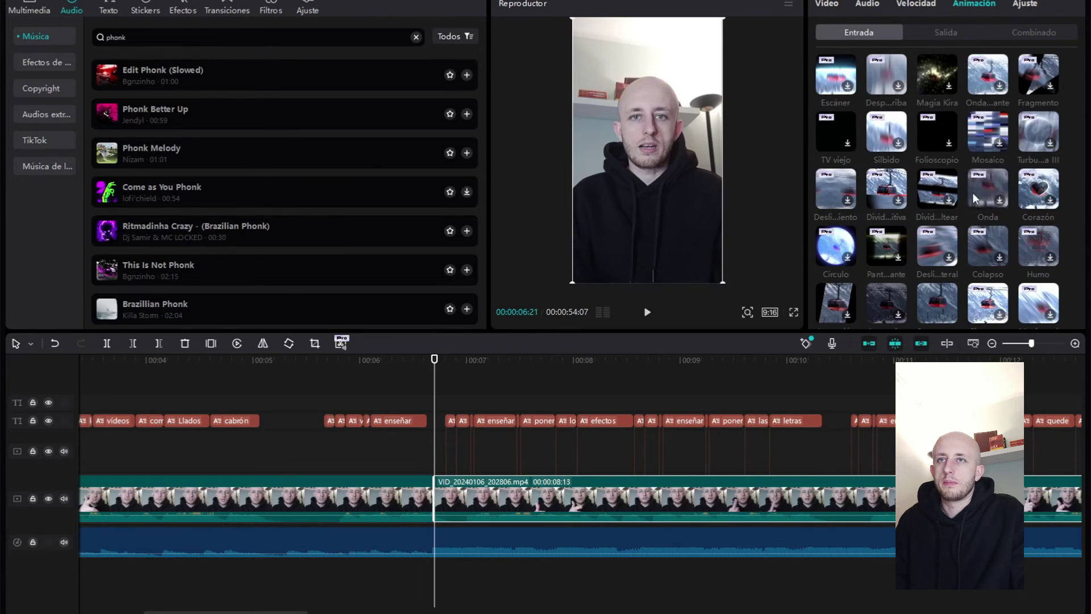
{"action": "scroll", "coordinate": [958, 231], "scroll_direction": "down", "scroll_amount": 1}
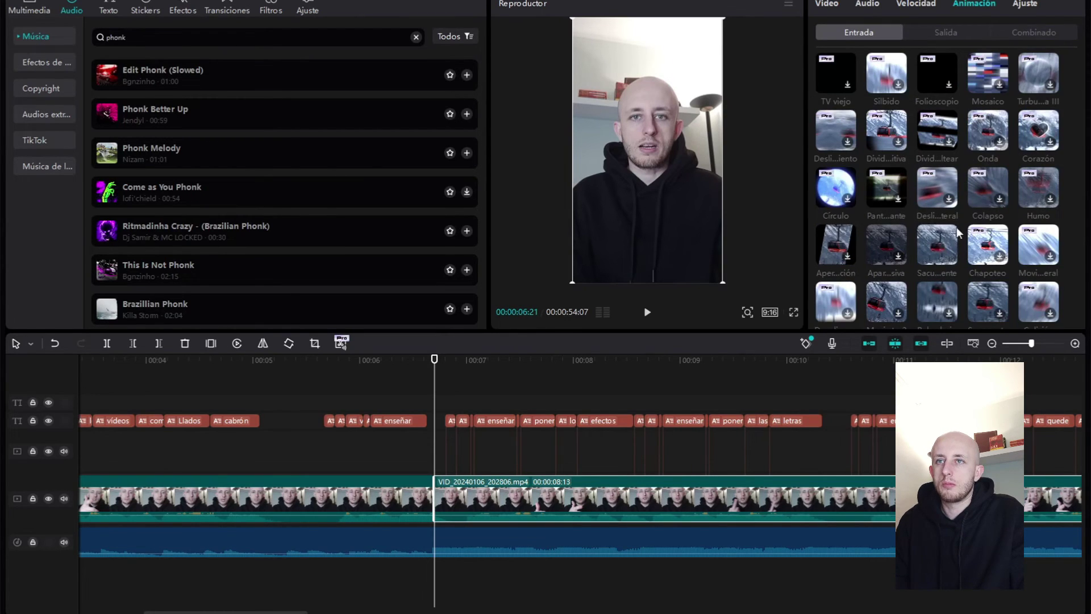
{"action": "left_click", "coordinate": [932, 249]}
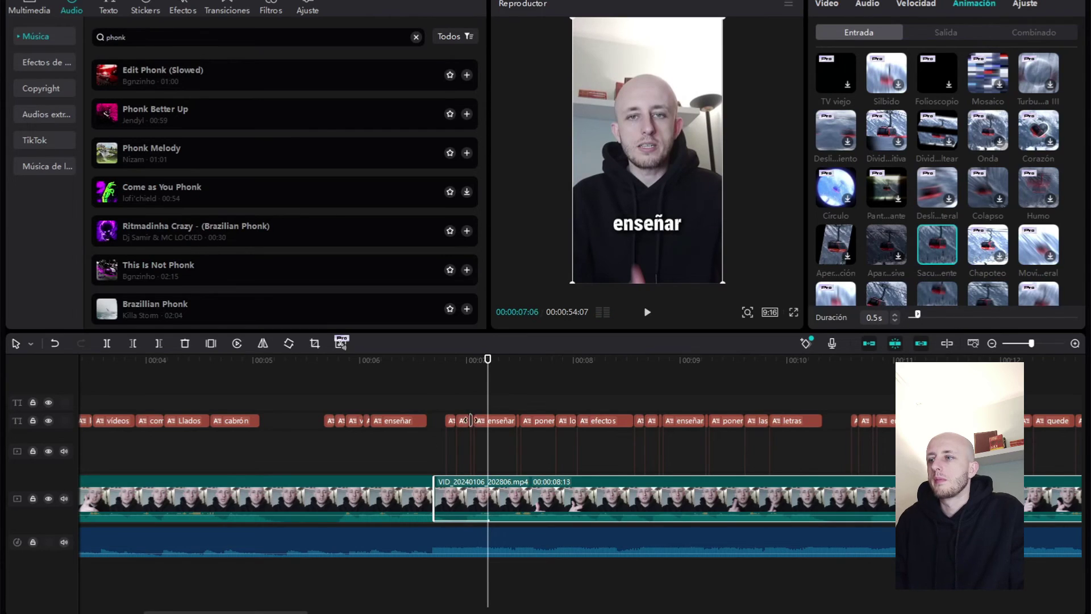
Shorten the entrance animation to 0.3 s and play the video from just before the cut to check it.
{"action": "left_click", "coordinate": [410, 371]}
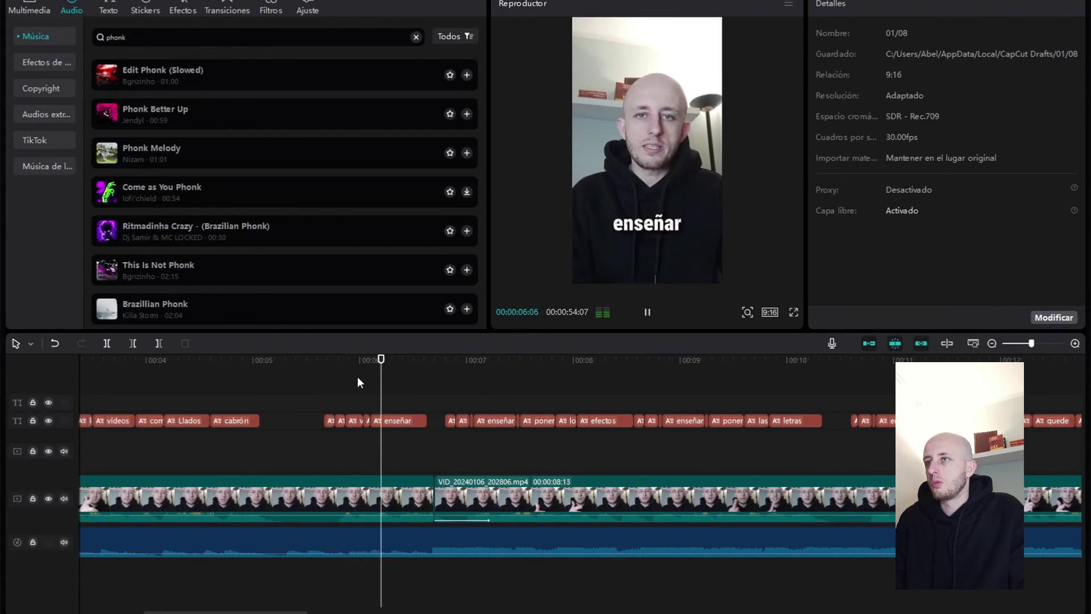
{"action": "left_click", "coordinate": [509, 499]}
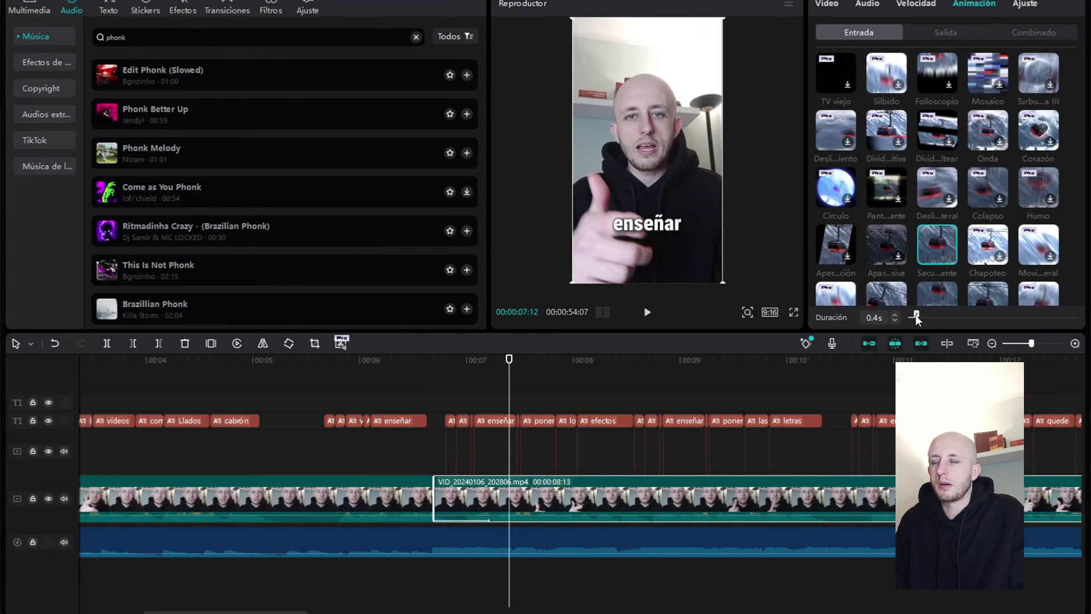
{"action": "left_click_drag", "start_coordinate": [915, 315], "coordinate": [912, 316]}
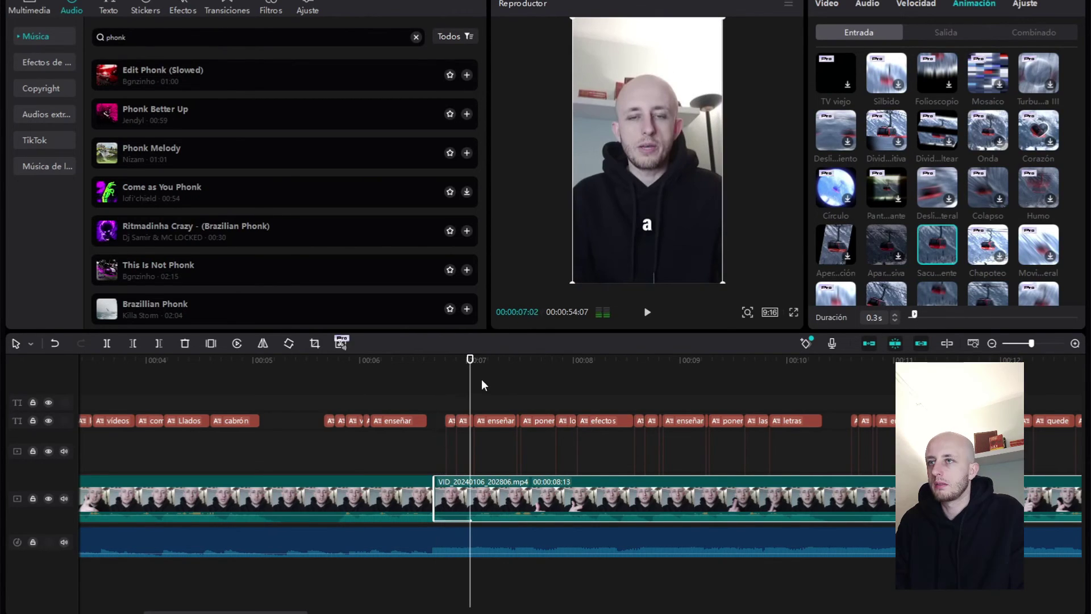
{"action": "left_click", "coordinate": [407, 369]}
{"action": "key", "text": "space"}
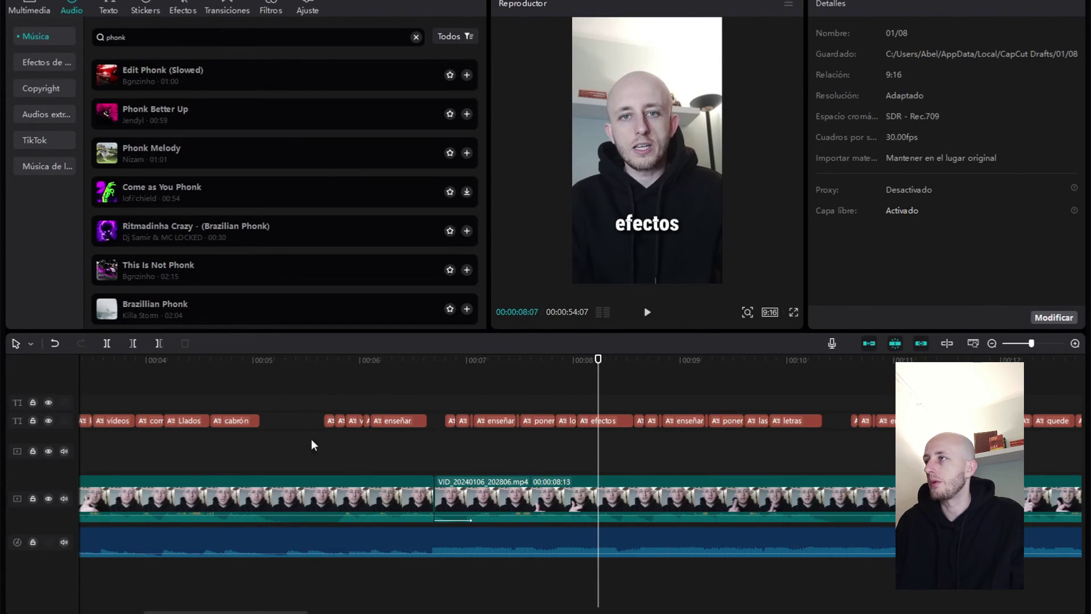
Split the main video at 00:00:08:07 and apply the same "Sacu...ente" entrance animation at 0.3 s to the new segment.
{"action": "left_click", "coordinate": [603, 494]}
{"action": "left_click", "coordinate": [105, 344]}
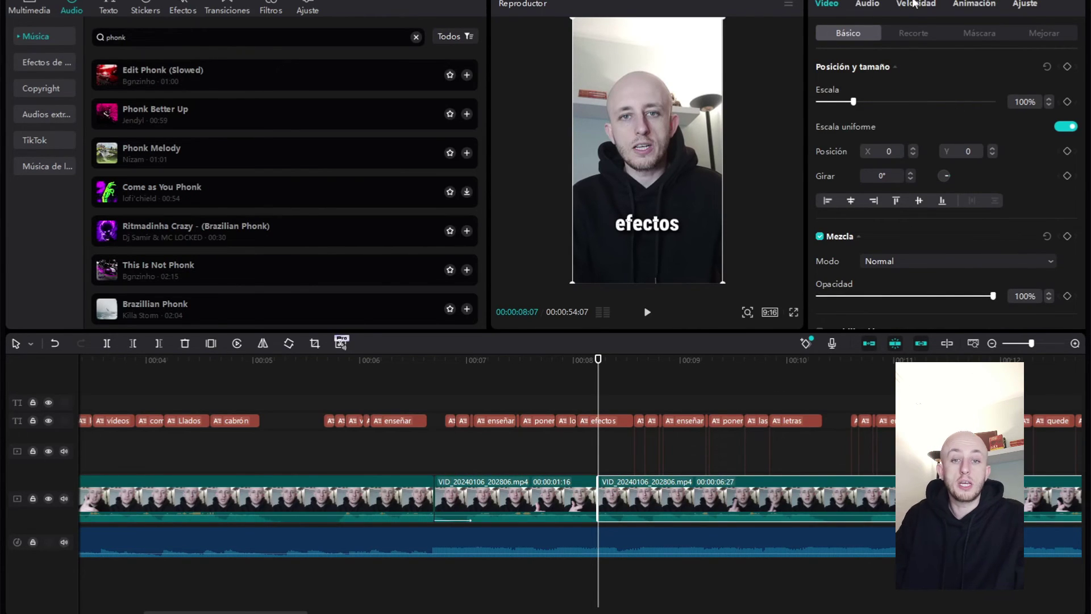
{"action": "left_click", "coordinate": [968, 5]}
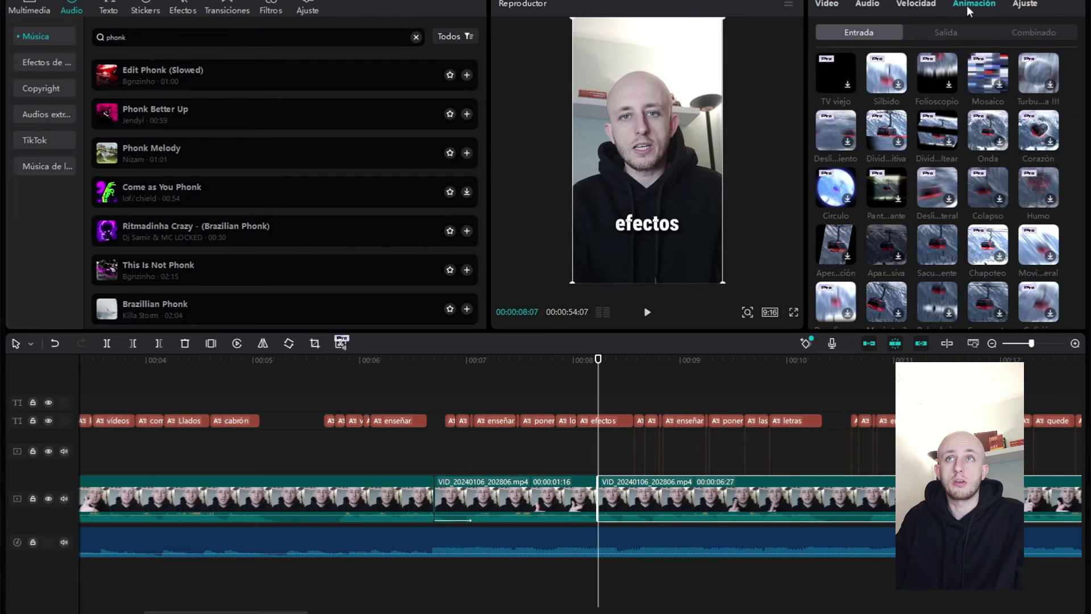
{"action": "left_click", "coordinate": [943, 249]}
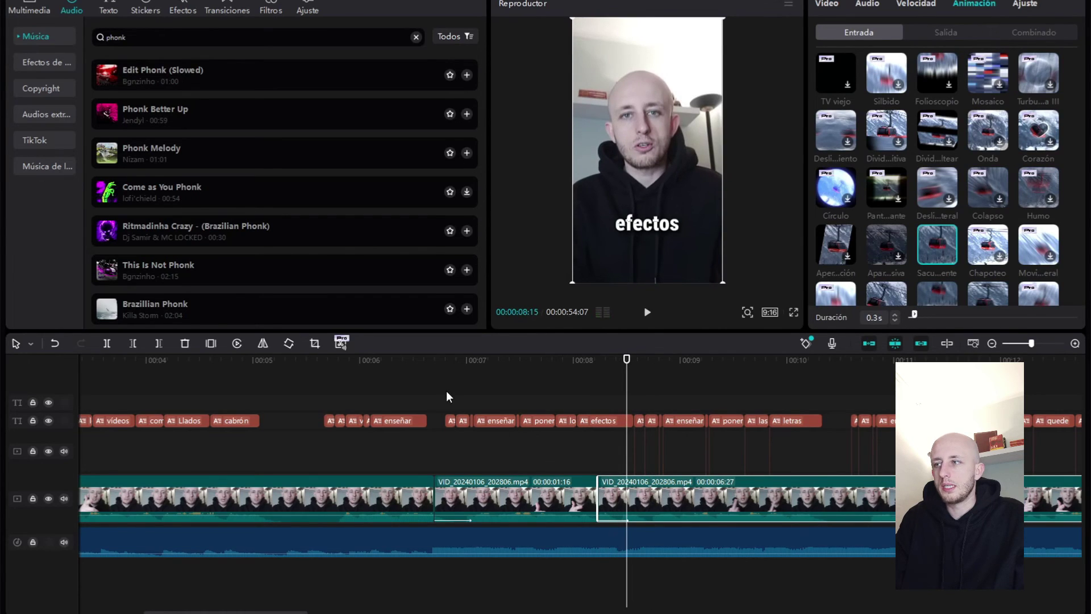
{"action": "left_click", "coordinate": [612, 376]}
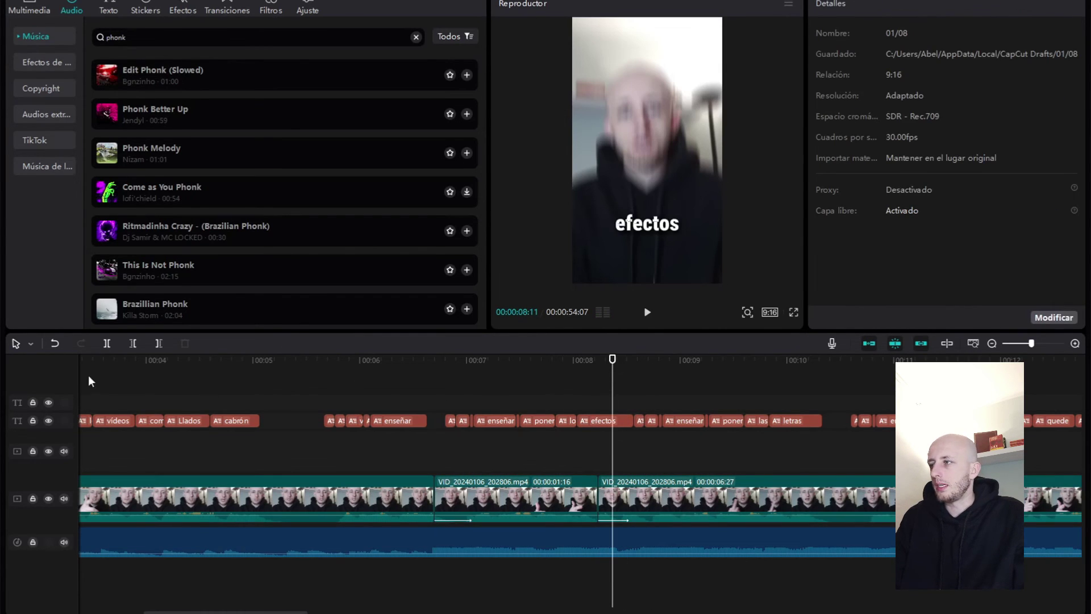
{"action": "left_click", "coordinate": [304, 483]}
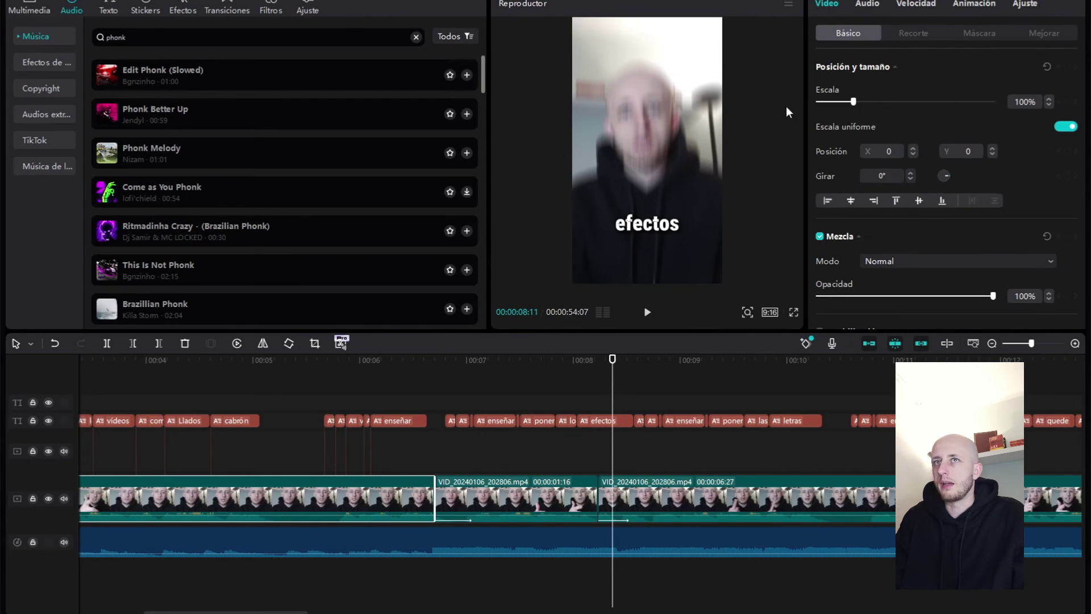
{"action": "left_click", "coordinate": [576, 502]}
{"action": "left_click", "coordinate": [741, 497]}
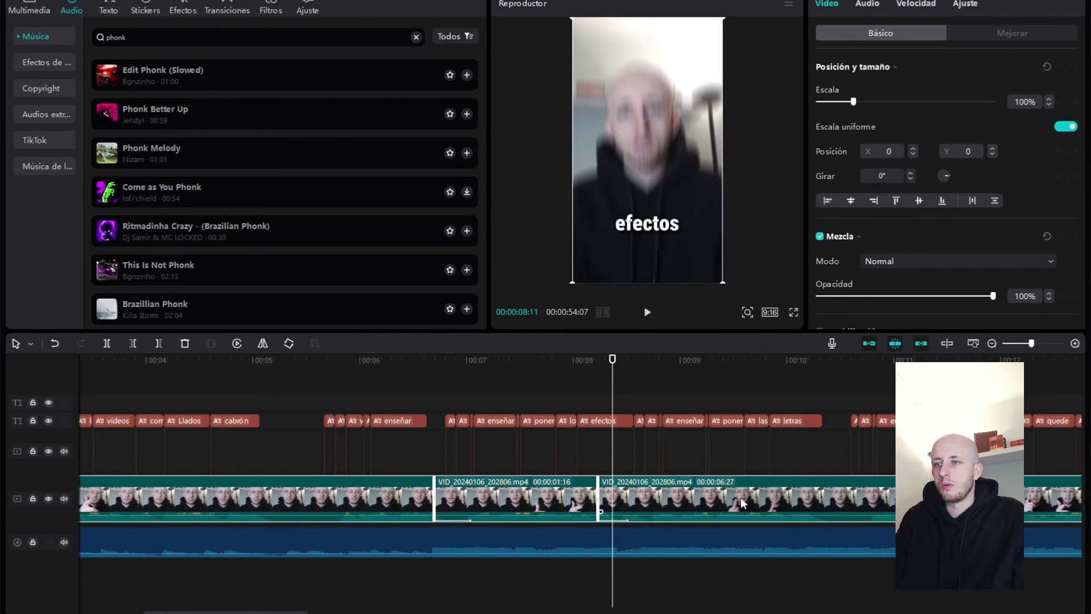
With the preview at 00:00:05:10, set the colour temperature to 13 and saturation to 8 on all three main video segments together.
{"action": "left_click", "coordinate": [285, 464]}
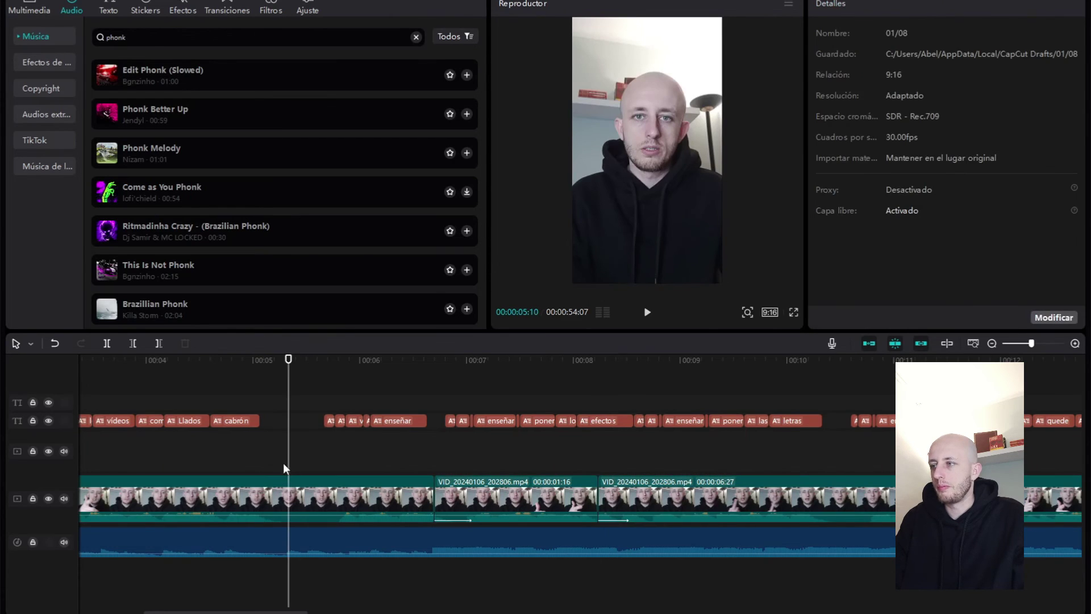
{"action": "left_click", "coordinate": [349, 497]}
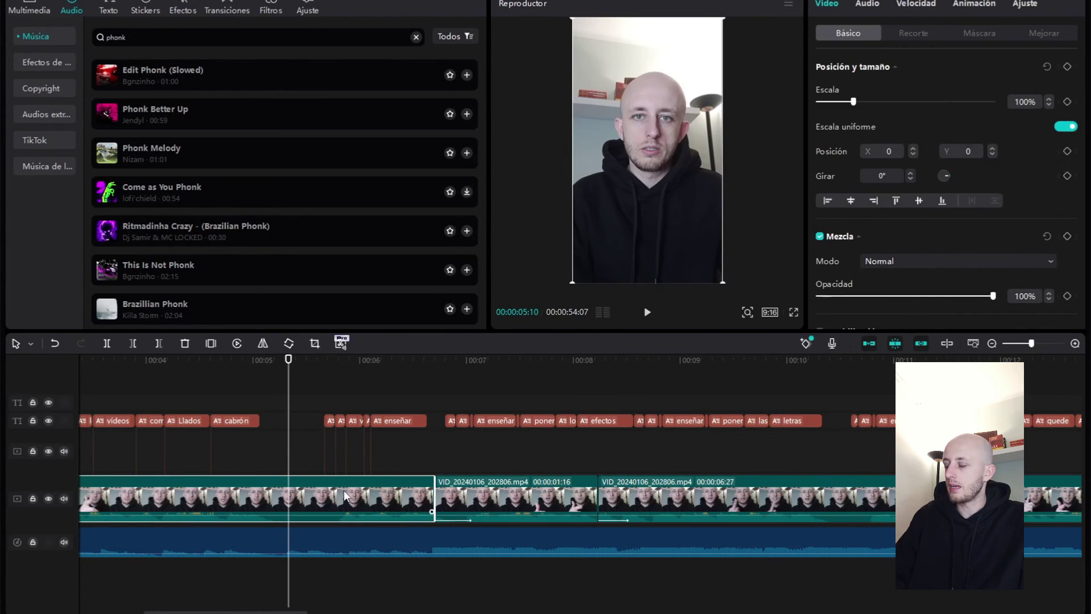
{"action": "left_click", "coordinate": [488, 502]}
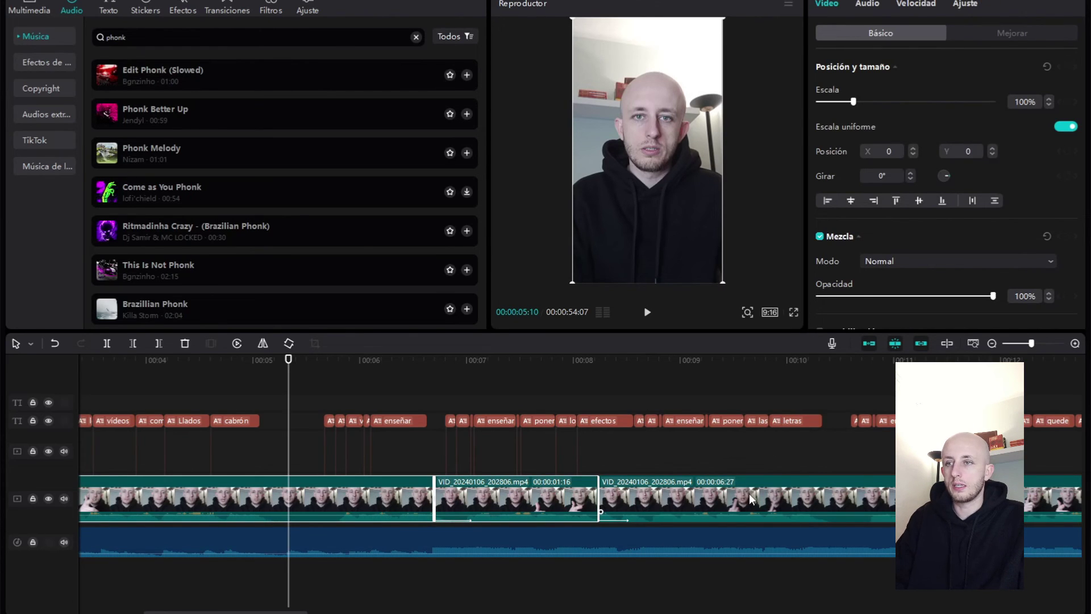
{"action": "left_click", "coordinate": [965, 5]}
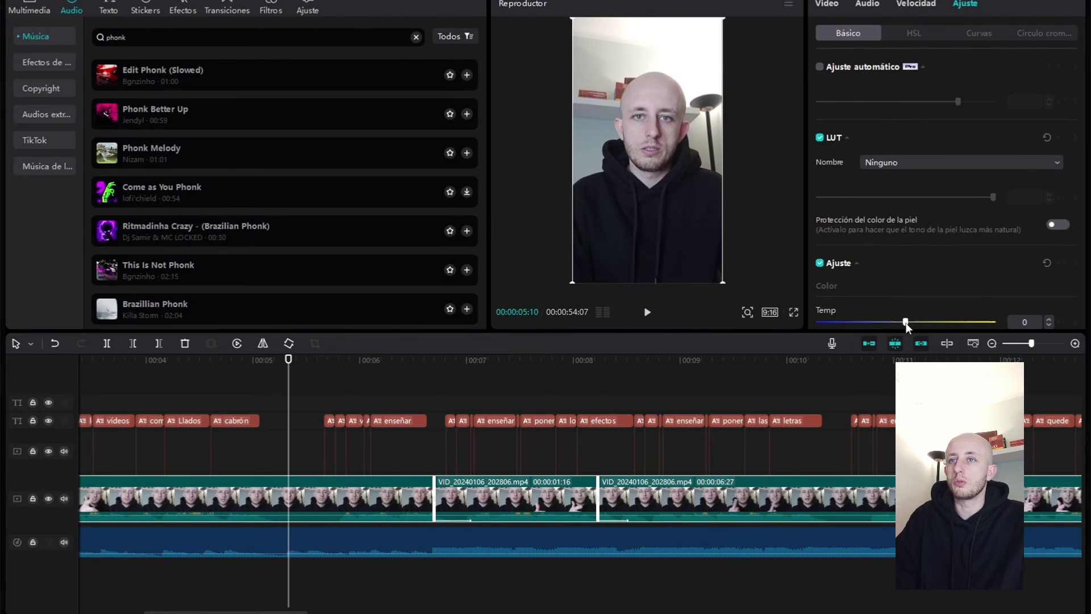
{"action": "left_click_drag", "start_coordinate": [905, 322], "coordinate": [928, 322]}
{"action": "scroll", "coordinate": [937, 275], "scroll_direction": "down", "scroll_amount": 1}
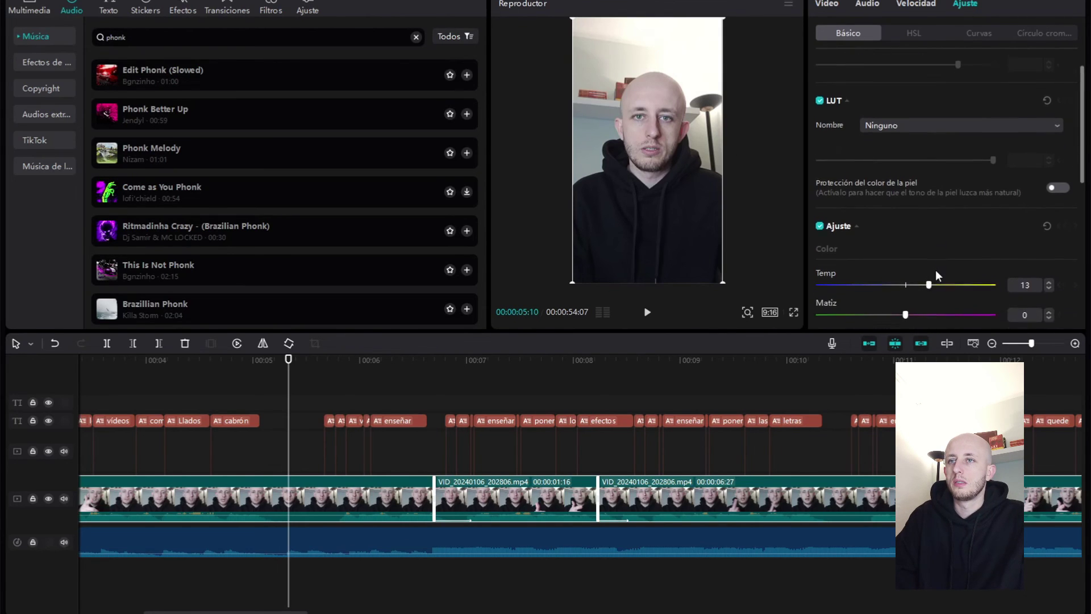
{"action": "scroll", "coordinate": [937, 266], "scroll_direction": "down", "scroll_amount": 5}
{"action": "left_click_drag", "start_coordinate": [906, 136], "coordinate": [920, 138]}
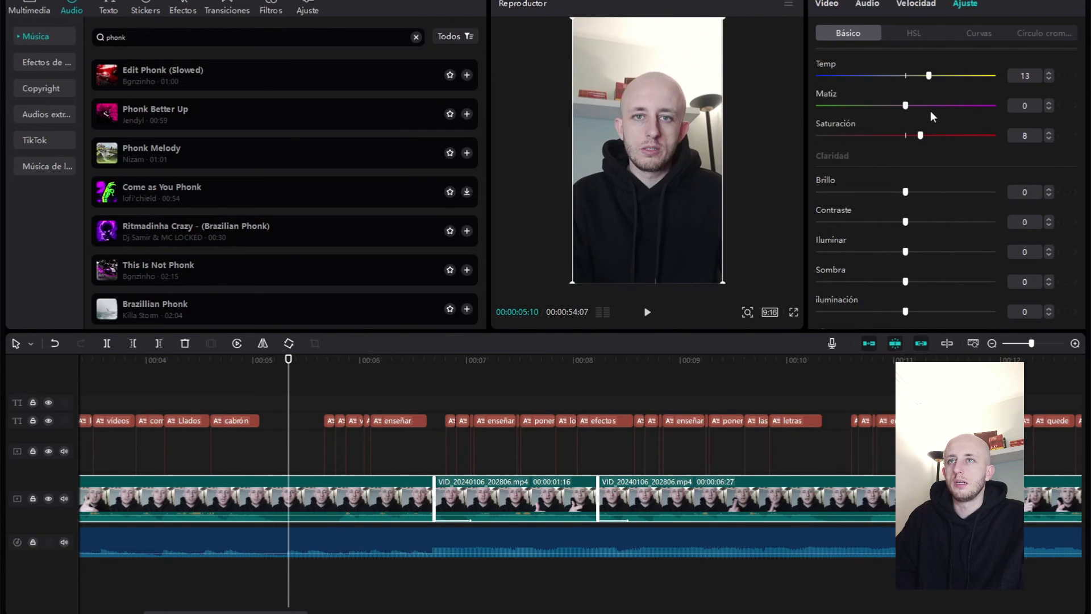
Set brightness (Brillo) to 5, contrast to 5, shadow (Sombra) to 7 and iluminación to 4 on the selected main video segments.
{"action": "mouse_move", "coordinate": [951, 107]}
{"action": "left_mouse_down"}
{"action": "mouse_move", "coordinate": [985, 109]}
{"action": "mouse_move", "coordinate": [821, 114]}
{"action": "mouse_move", "coordinate": [930, 113]}
{"action": "left_mouse_up"}
{"action": "double_click", "coordinate": [1024, 108]}
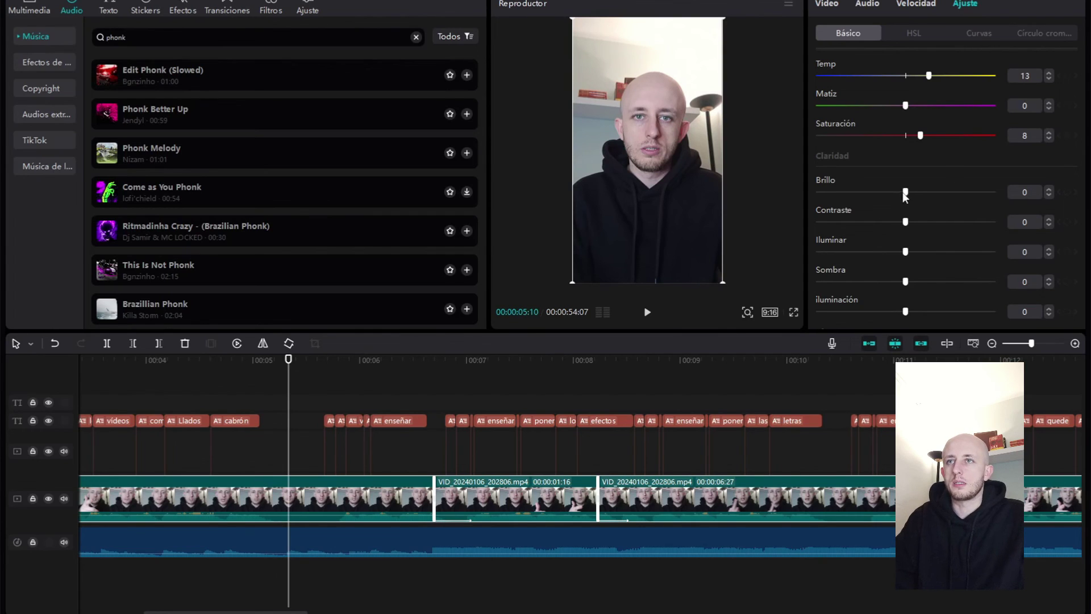
{"action": "left_click_drag", "start_coordinate": [905, 192], "coordinate": [912, 192]}
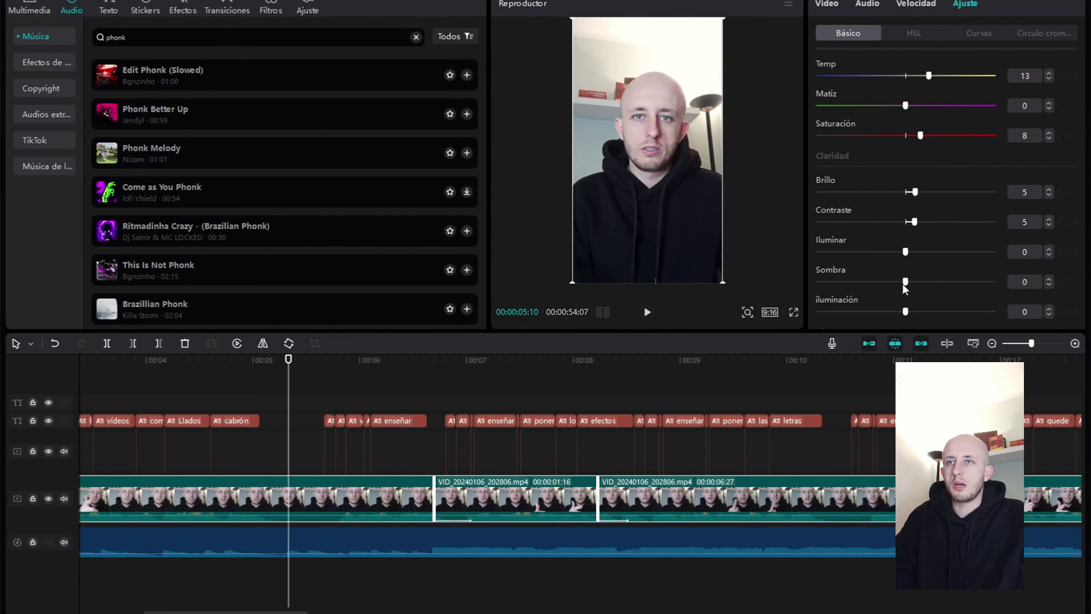
{"action": "left_click_drag", "start_coordinate": [906, 282], "coordinate": [918, 282]}
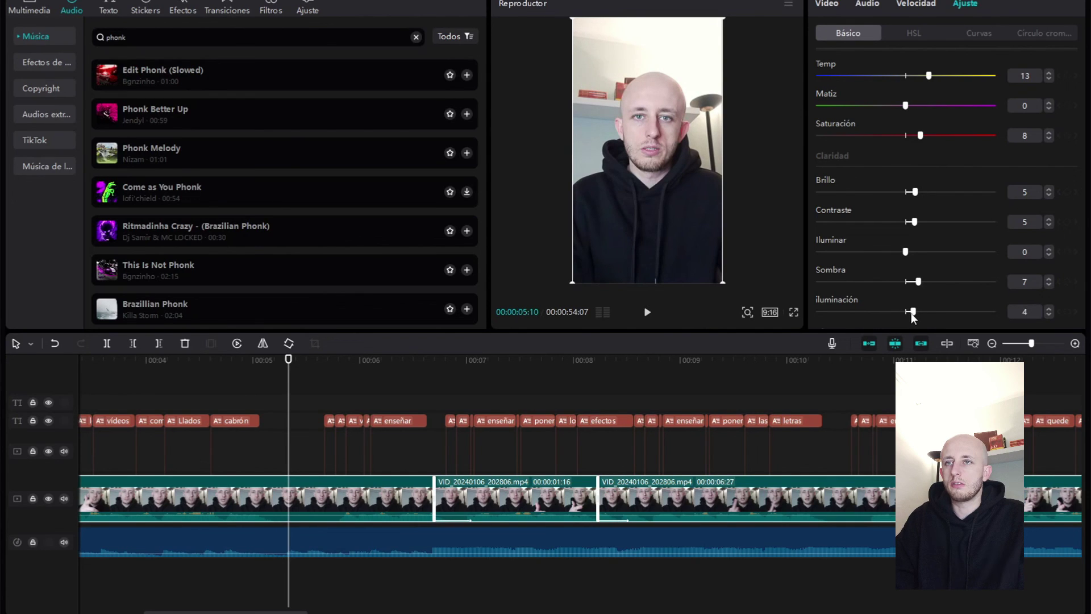
{"action": "scroll", "coordinate": [909, 312], "scroll_direction": "down", "scroll_amount": 4}
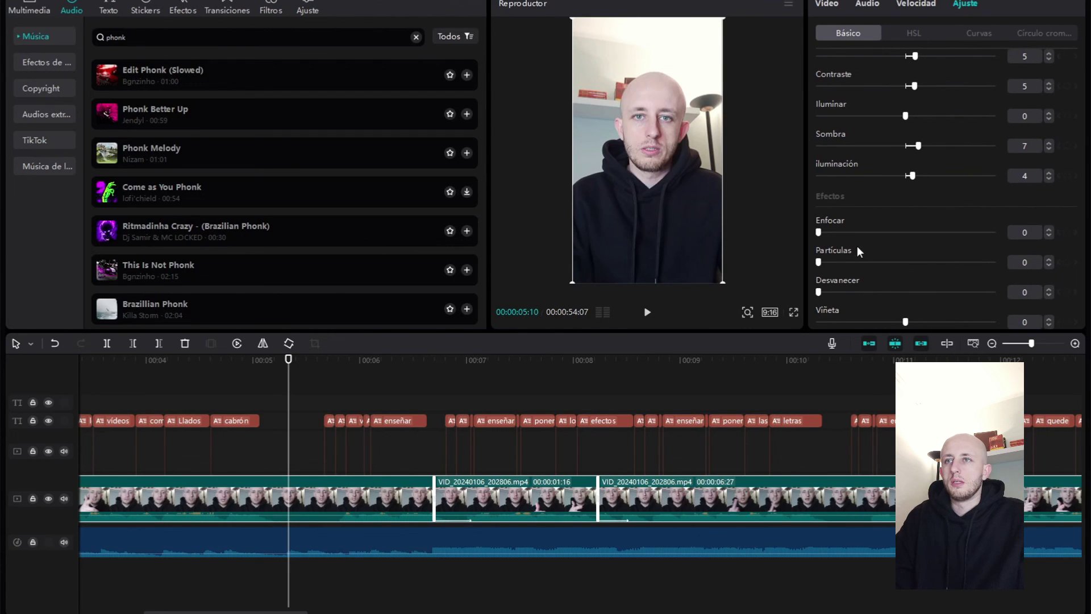
{"action": "left_click_drag", "start_coordinate": [818, 232], "coordinate": [771, 280]}
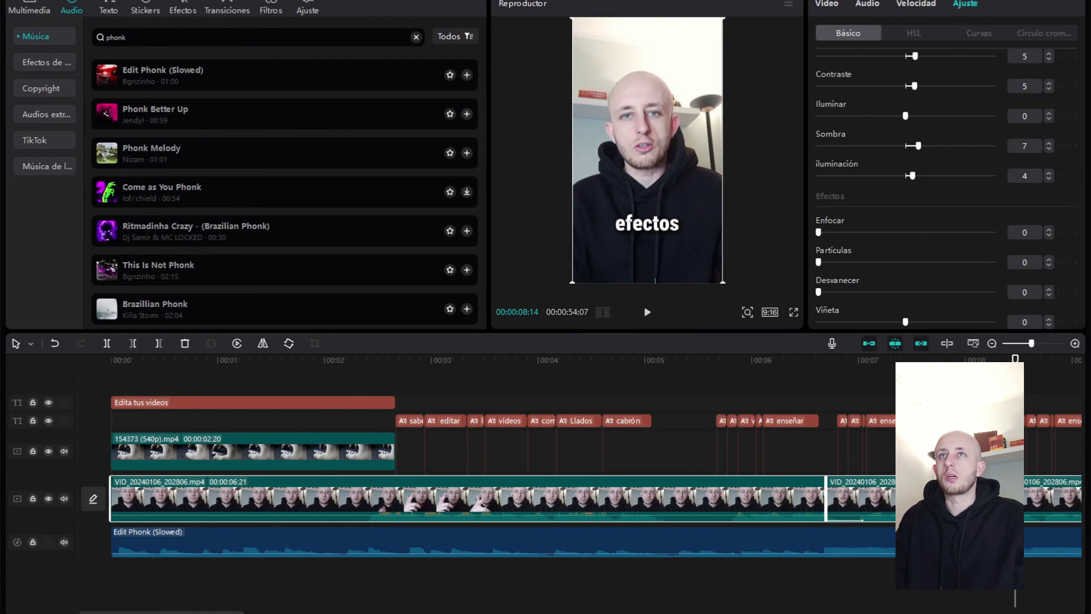
Export the video with the title llados11, keeping 1080P resolution, H.264 codec, mp4 format and 30fps.
{"action": "key", "text": "ctrl+e"}
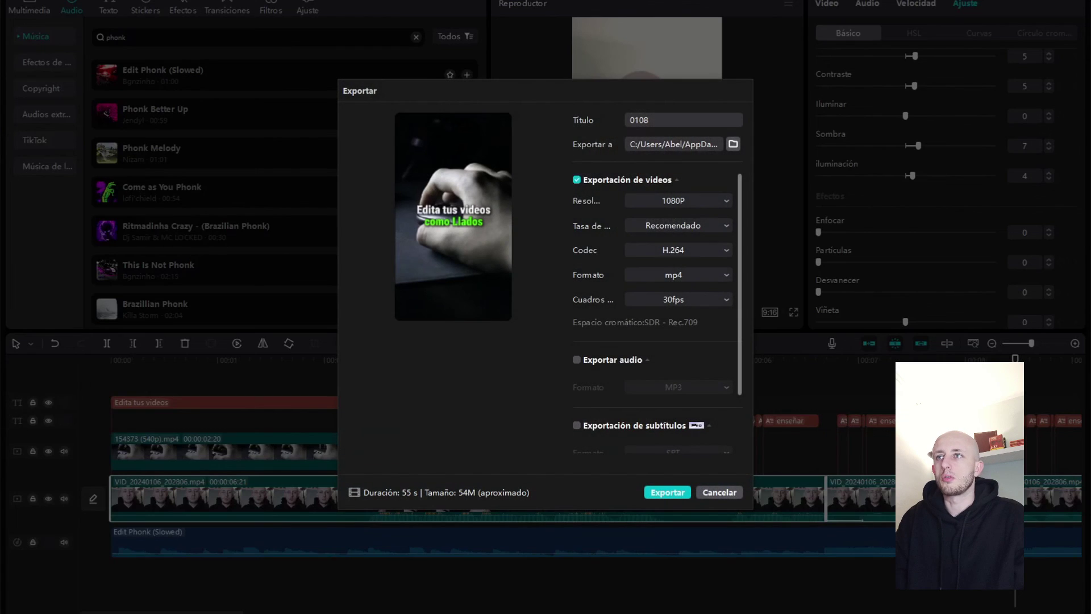
{"action": "double_click", "coordinate": [670, 120]}
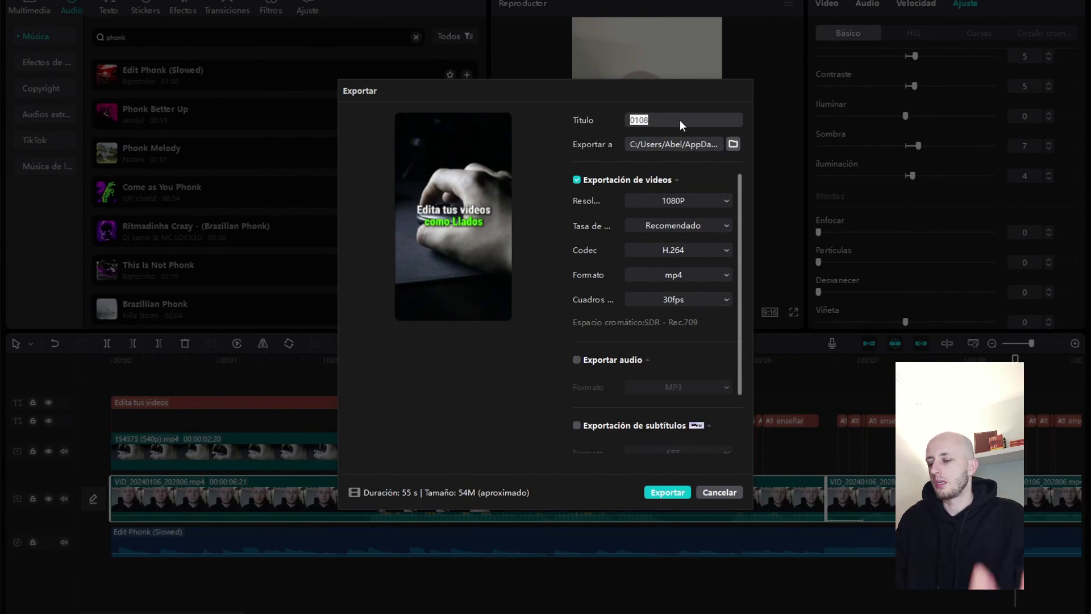
{"action": "type", "text": "lados"}
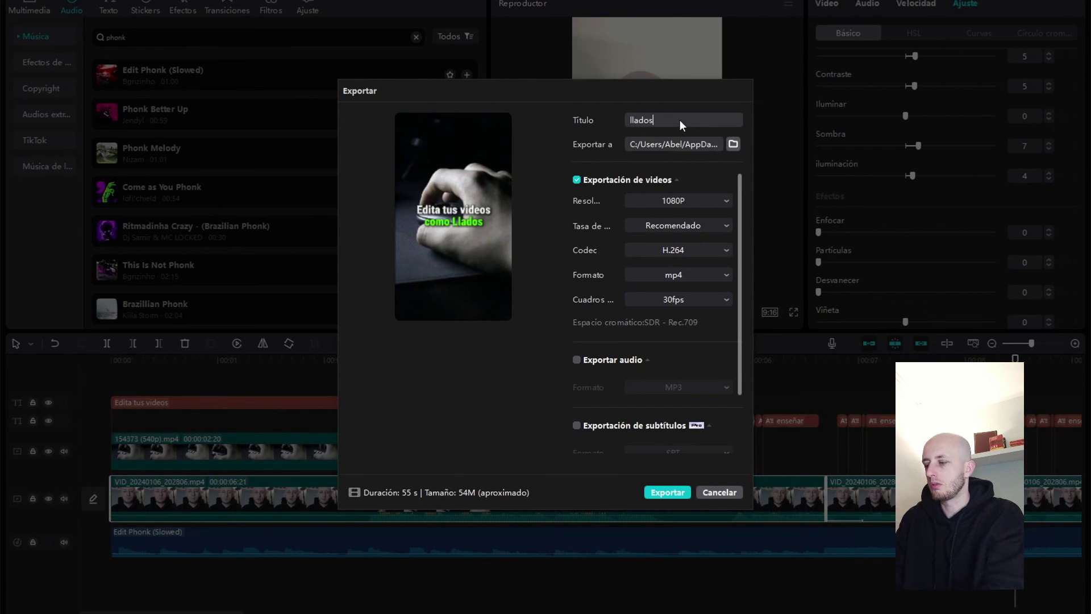
{"action": "type", "text": "11"}
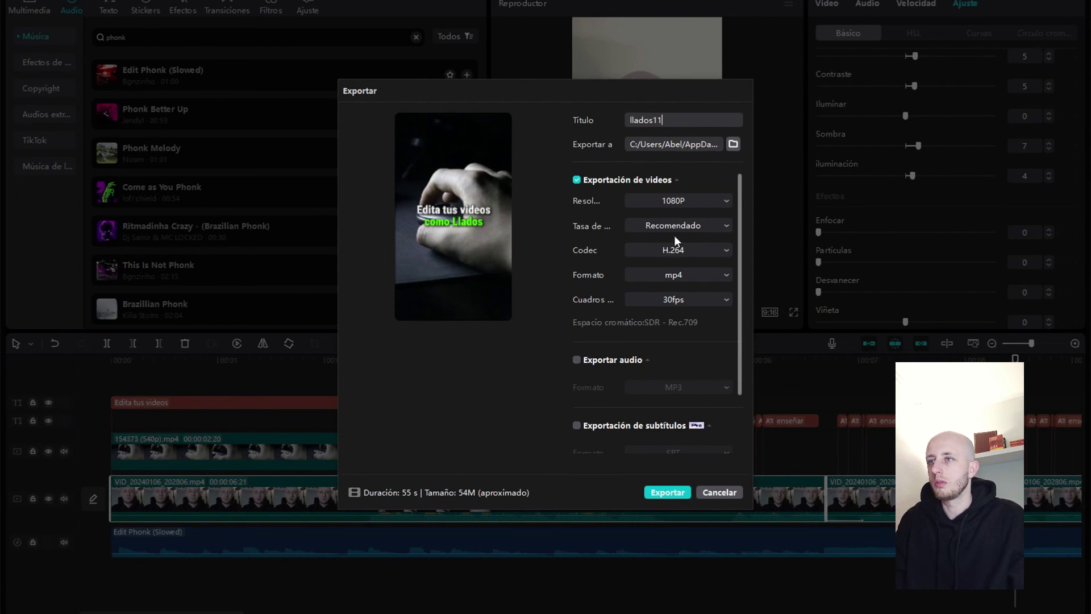
{"action": "scroll", "coordinate": [674, 235], "scroll_direction": "down", "scroll_amount": 3}
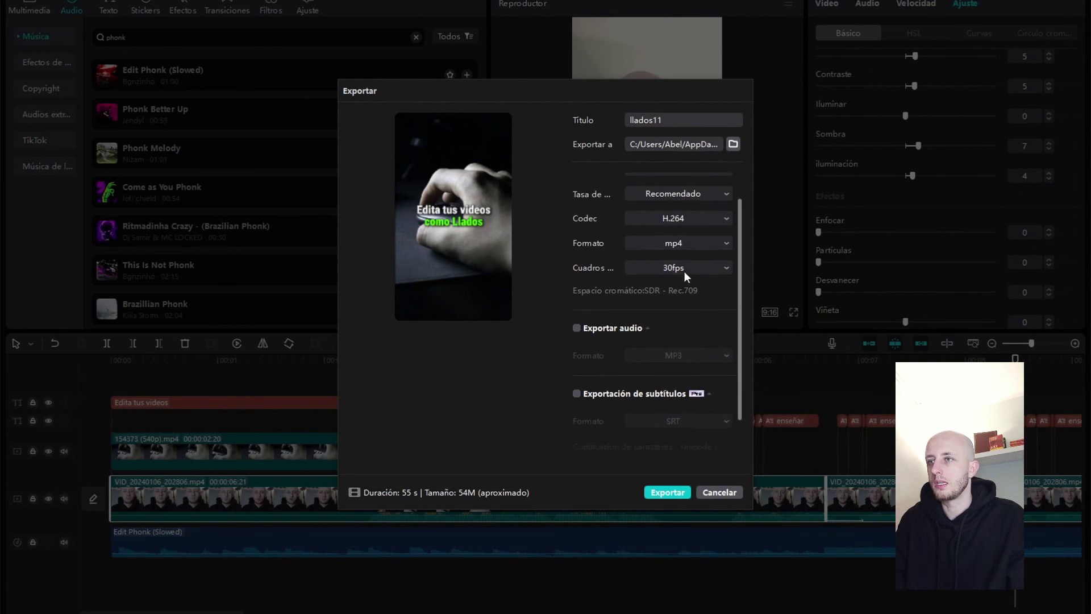
{"action": "left_click", "coordinate": [672, 493]}
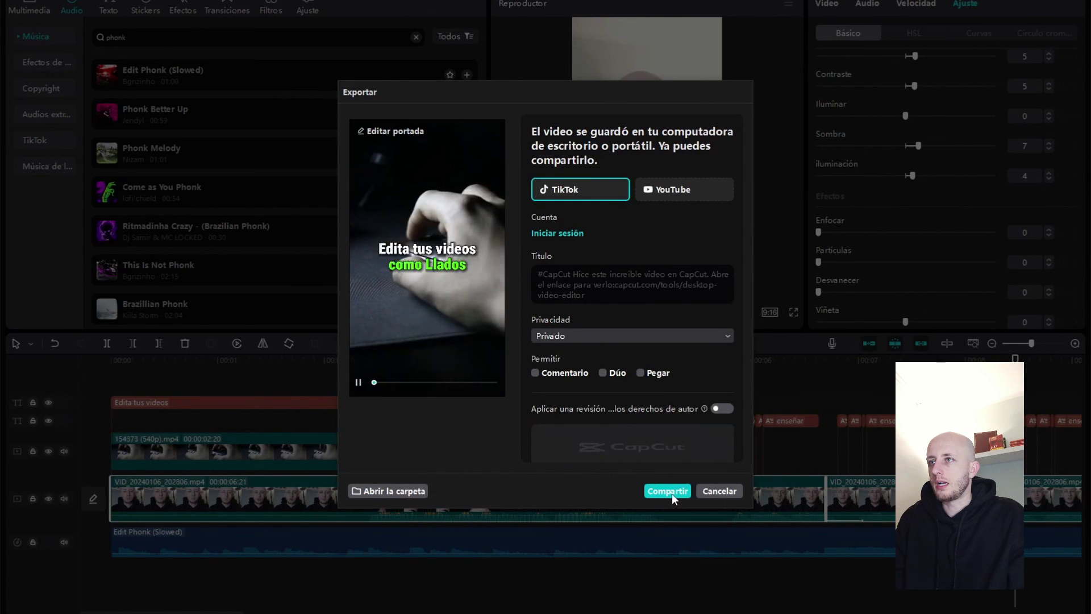